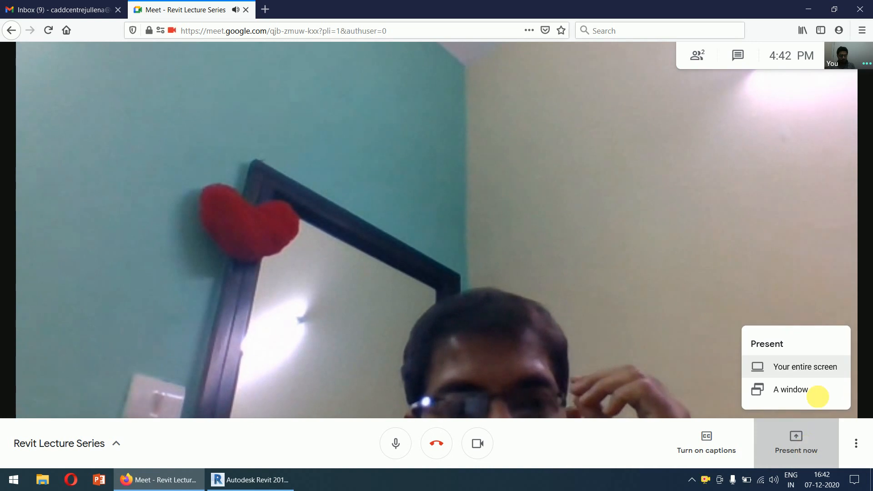
Start presenting the entire screen to the Google Meet call and allow the browser to share it.
left_click(812, 372)
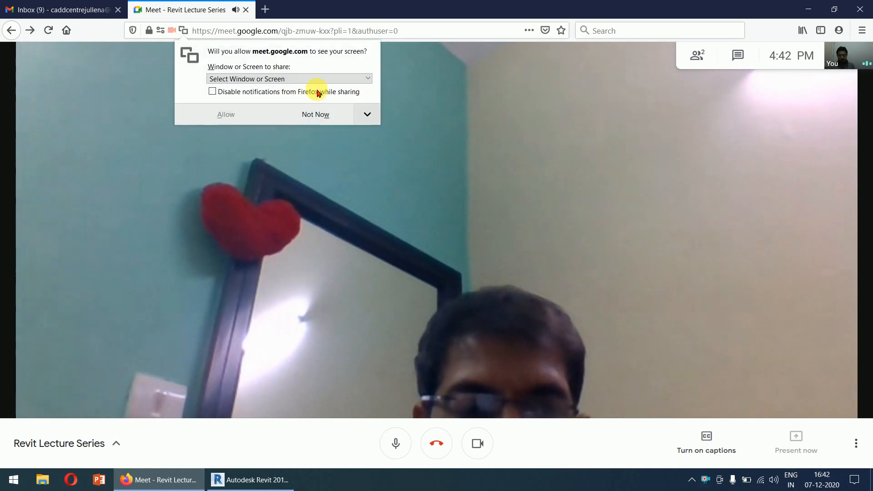
left_click(366, 78)
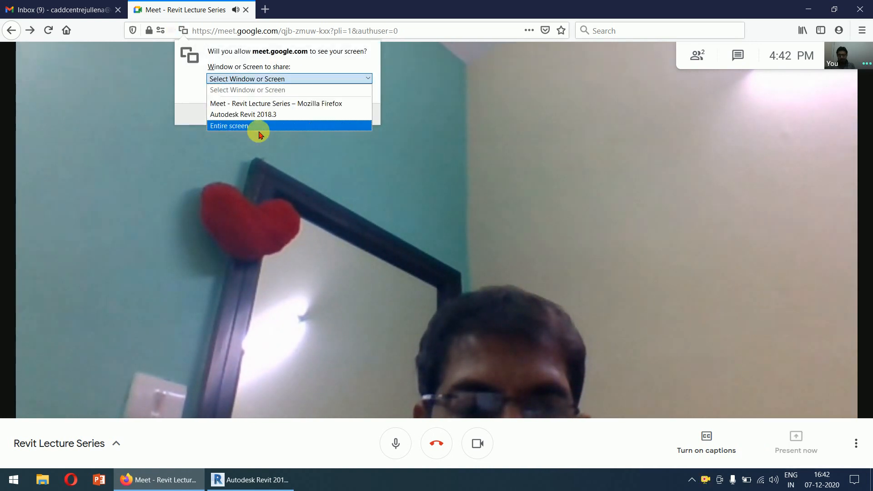
left_click(231, 126)
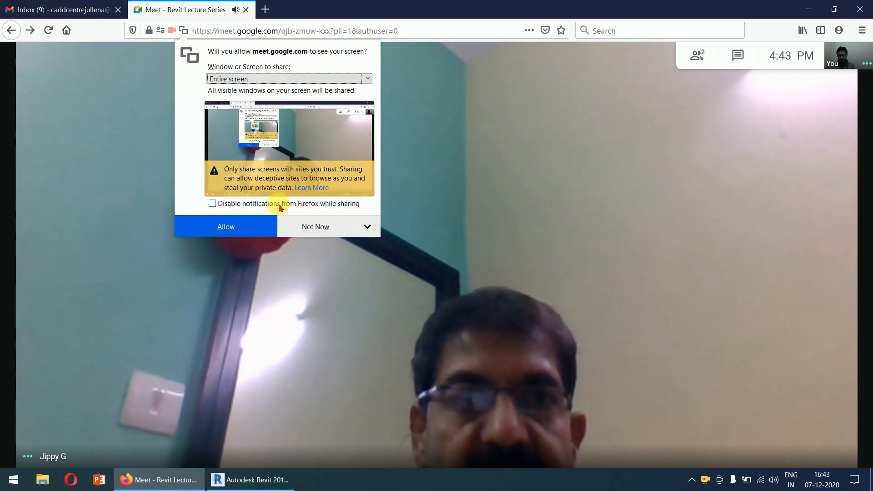
left_click(255, 230)
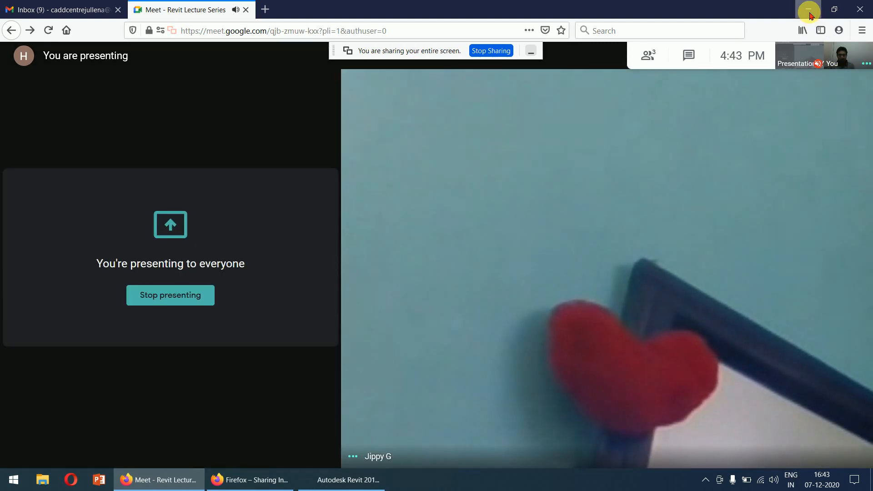
Switch to Autodesk Revit 2018.3 with its window maximized and the screen-sharing notice moved up out of the way.
left_click(810, 10)
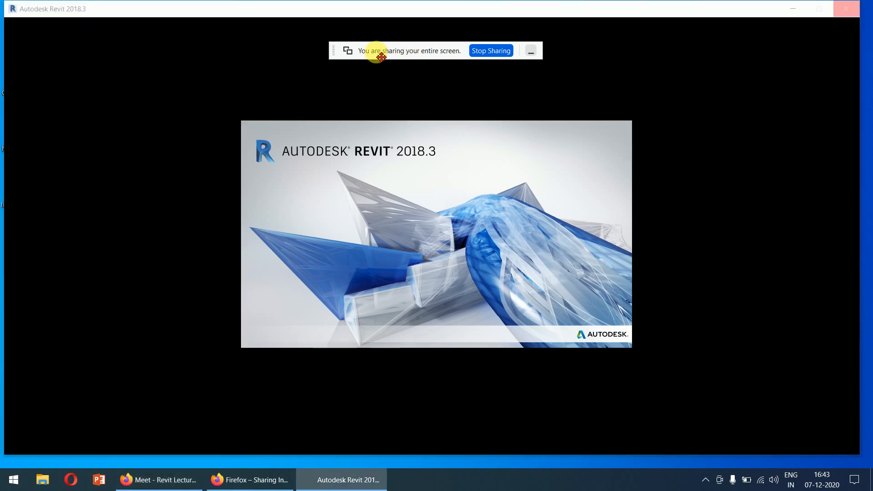
left_click_drag(381, 57, 389, 17)
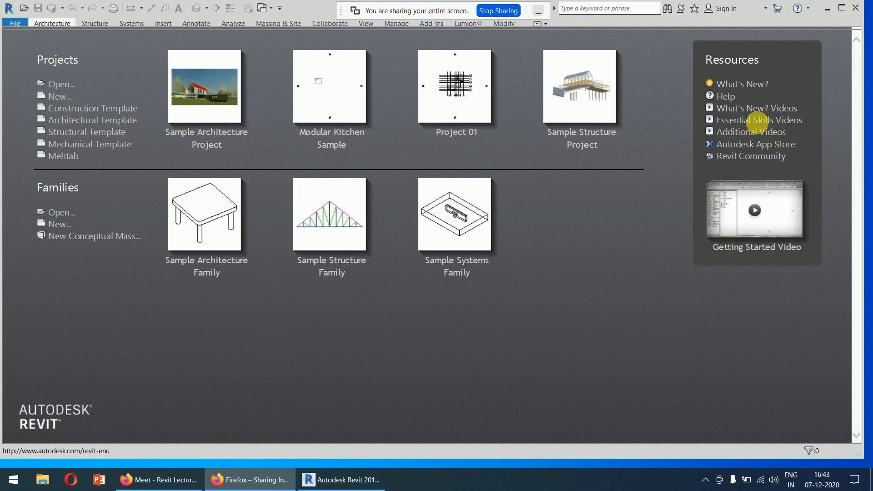
left_click(845, 9)
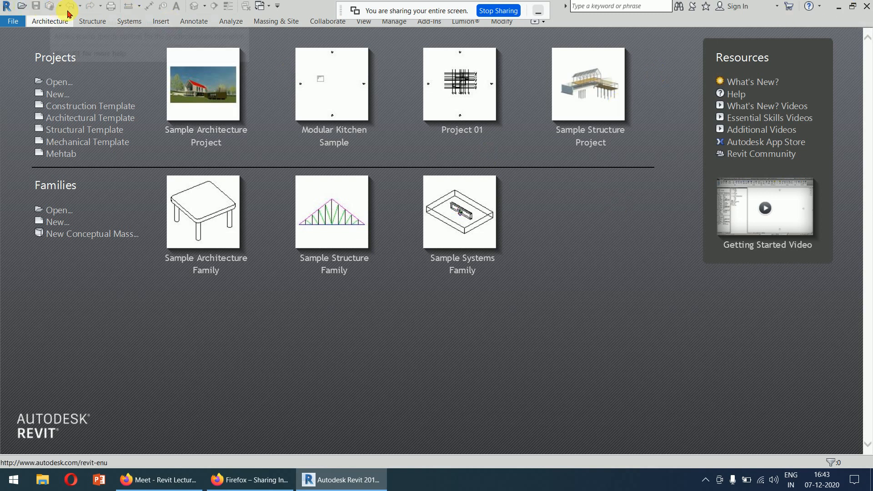
double_click(72, 62)
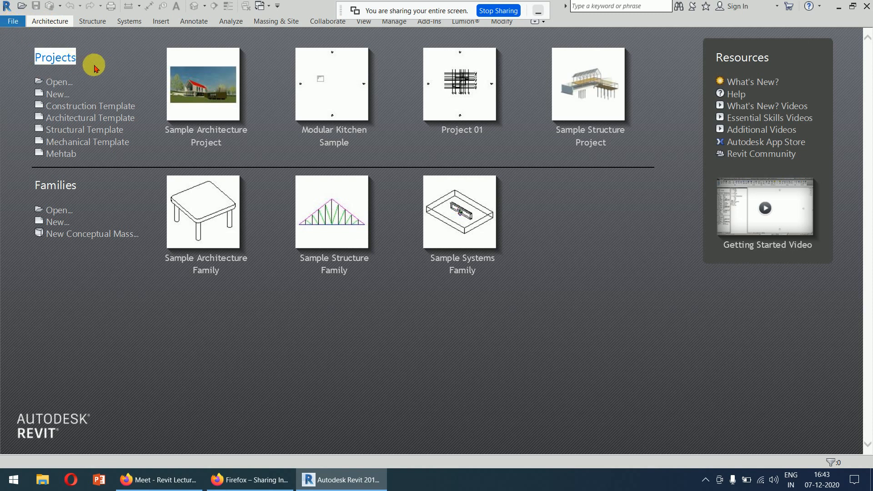
double_click(63, 192)
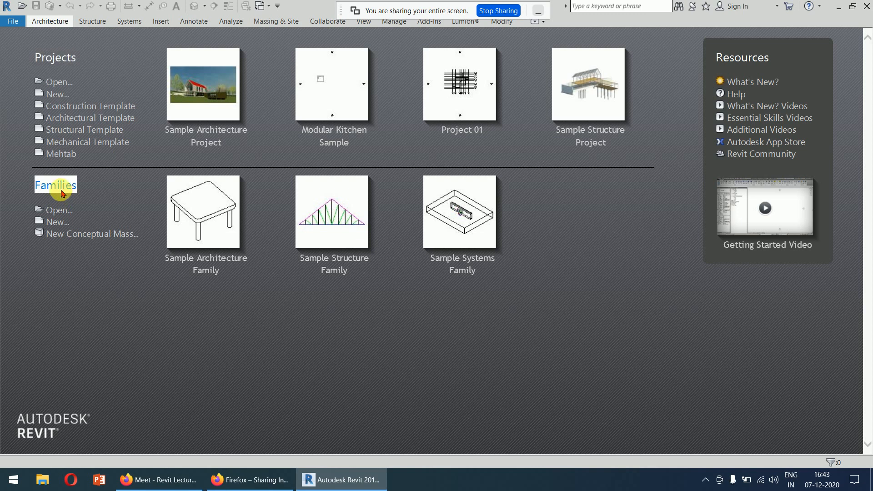
double_click(61, 60)
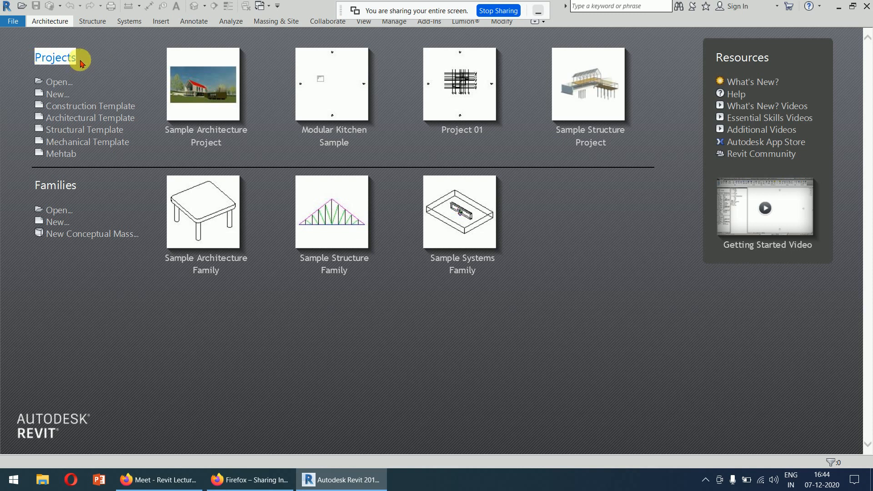
left_click(130, 78)
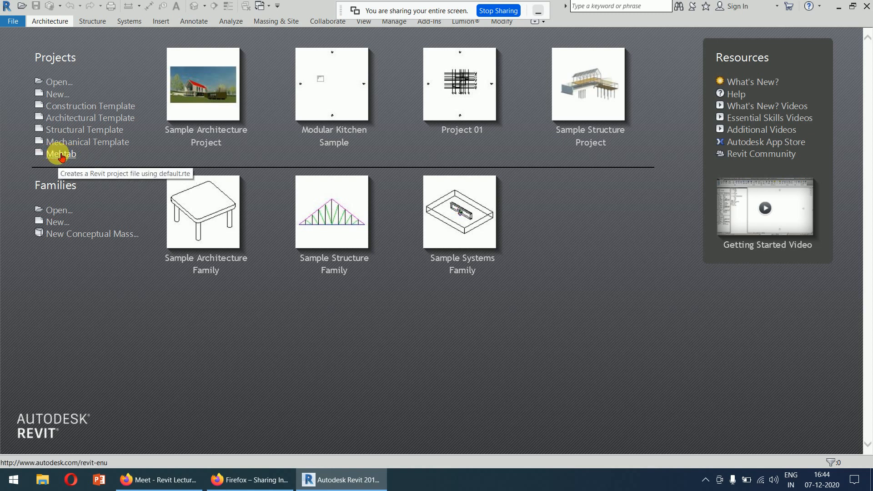
Remove the custom template listed below Mechanical Template from the project template files in the File Locations options.
left_click(13, 23)
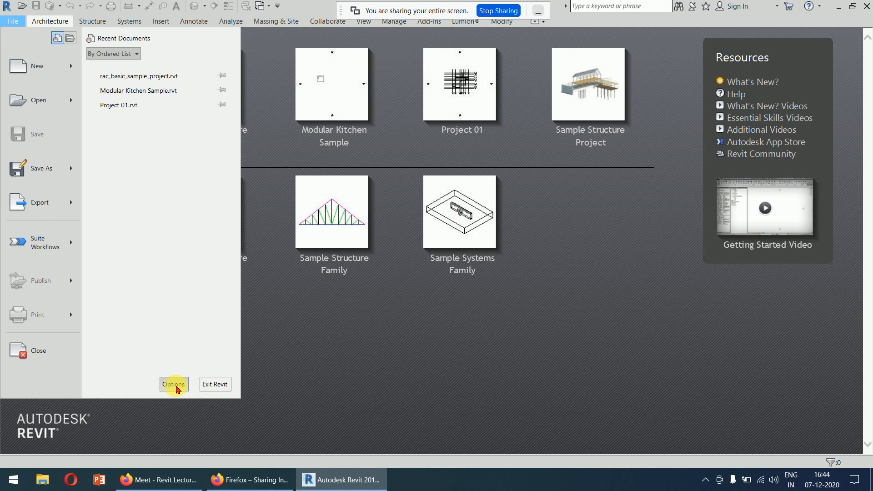
left_click(174, 385)
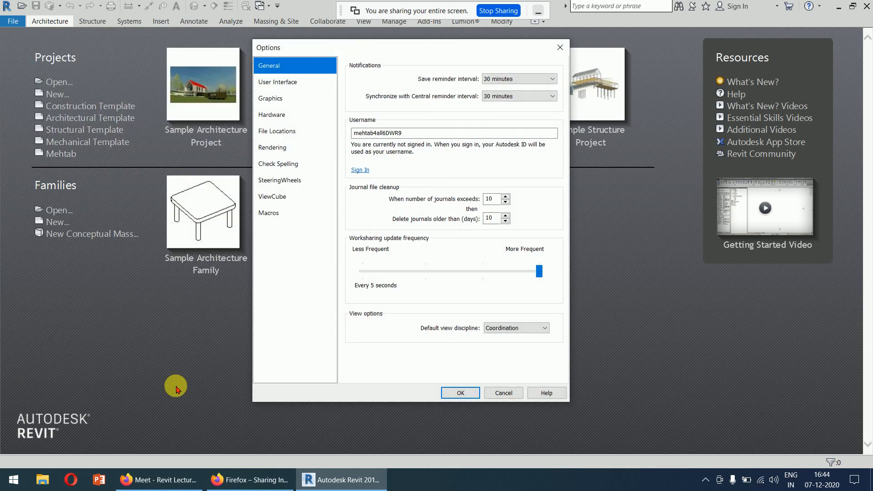
left_click(290, 132)
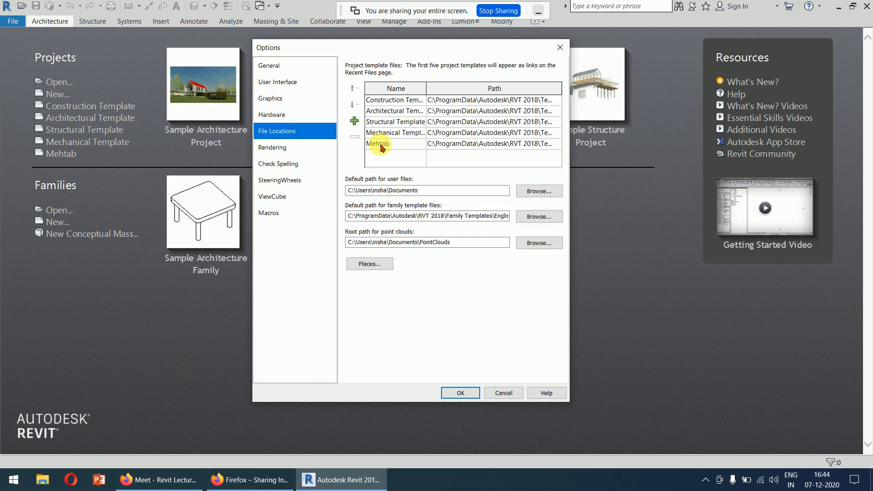
left_click(402, 145)
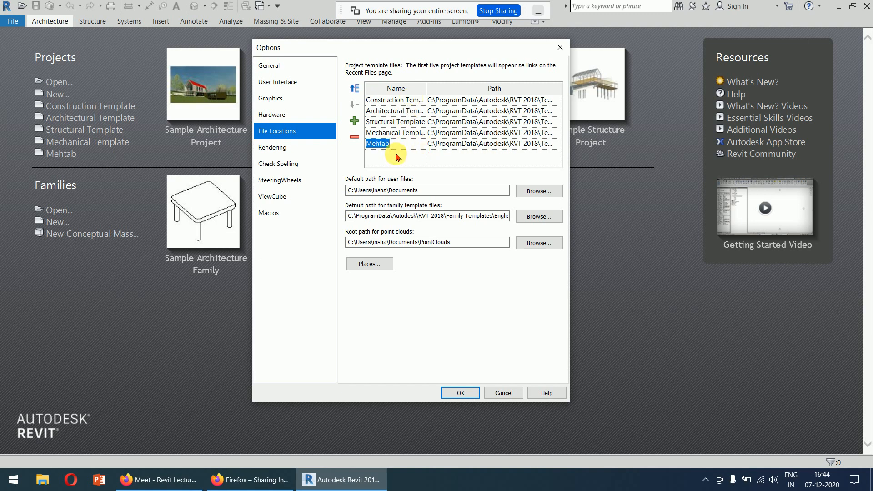
left_click(353, 139)
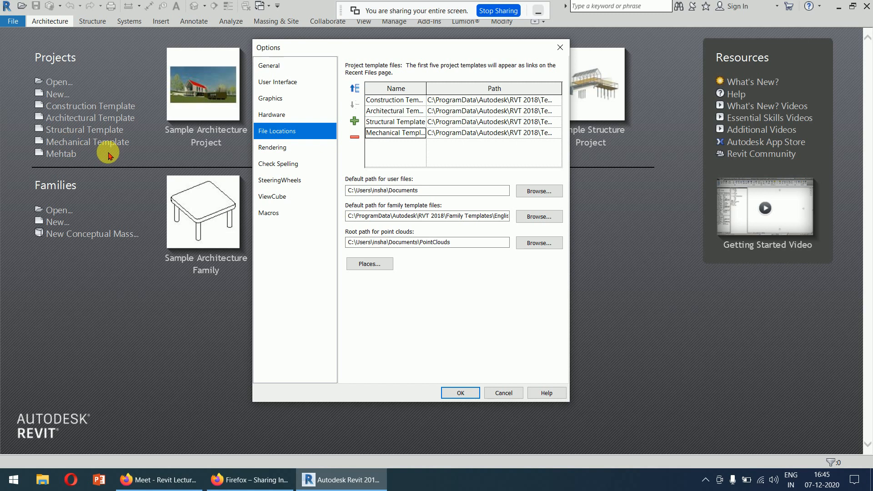
left_click(355, 122)
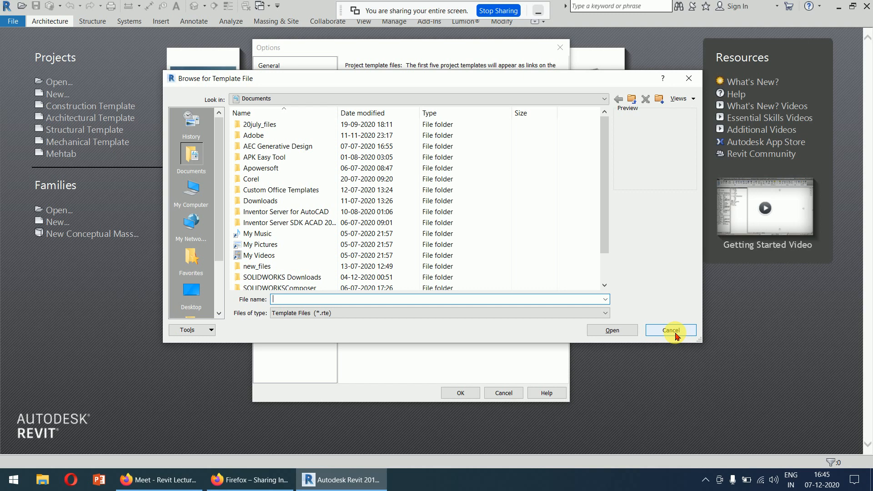
left_click_drag(602, 177, 605, 244)
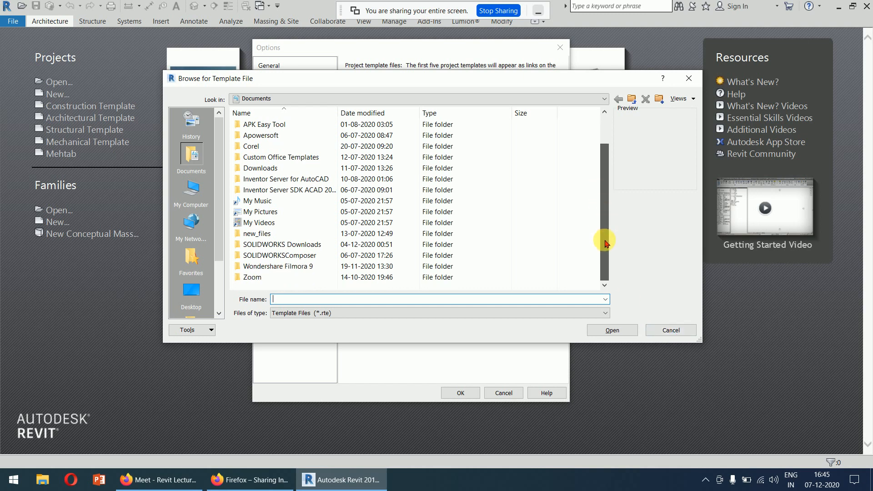
left_click(690, 79)
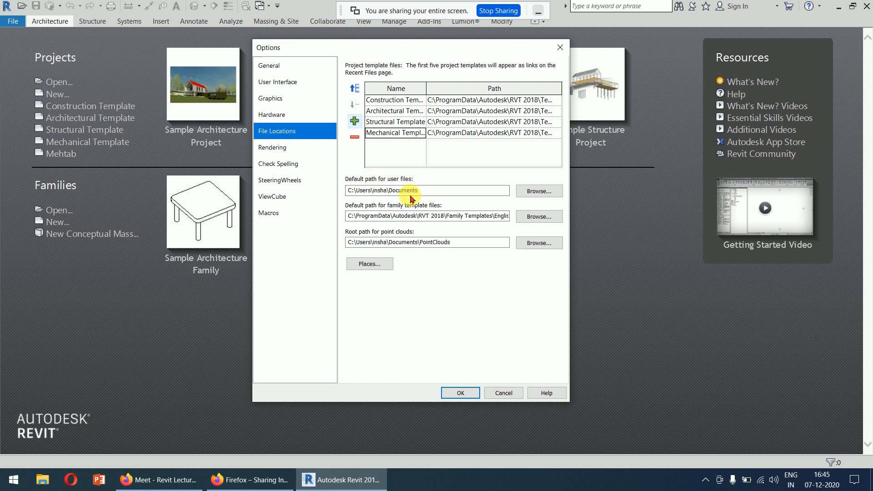
Examine the RVT 2018 Family Templates folders, including English and English_I, from the default family template path, leaving the path as it is.
left_click(436, 221)
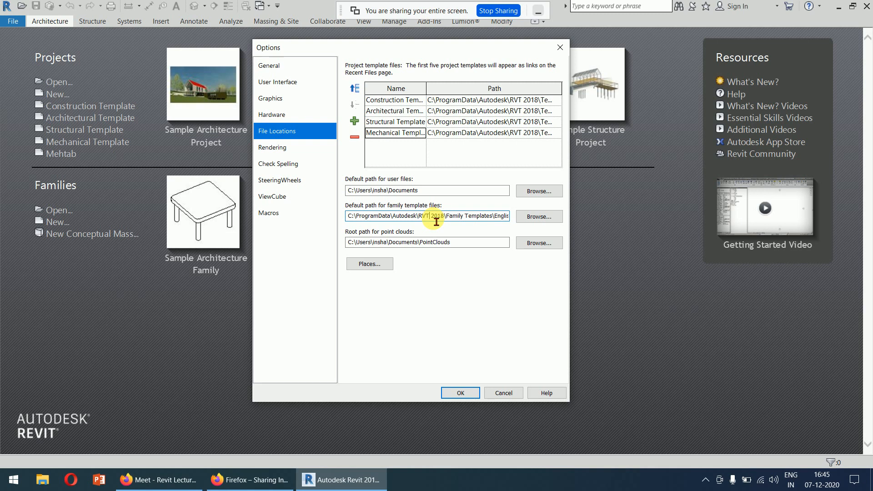
left_click(536, 217)
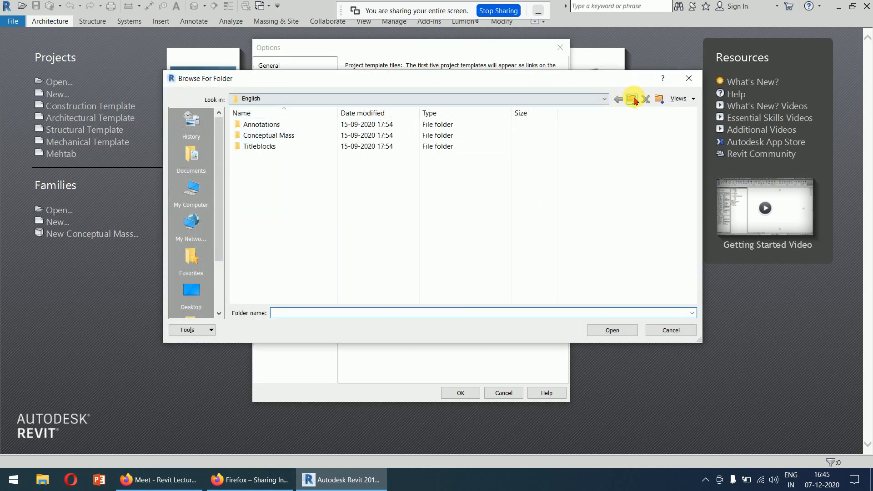
left_click(633, 99)
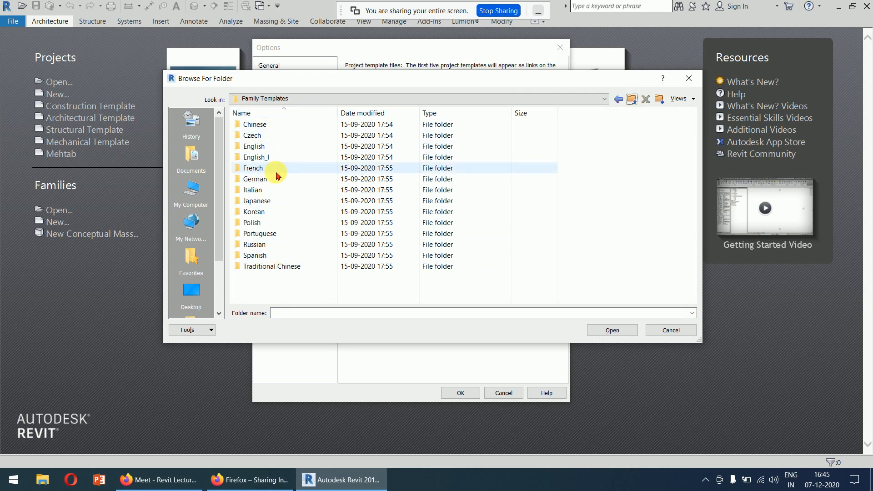
left_click(631, 99)
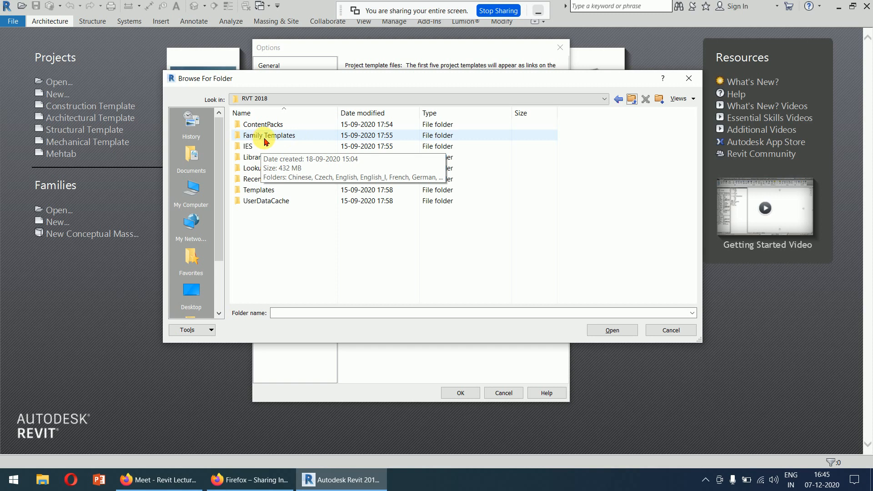
double_click(283, 137)
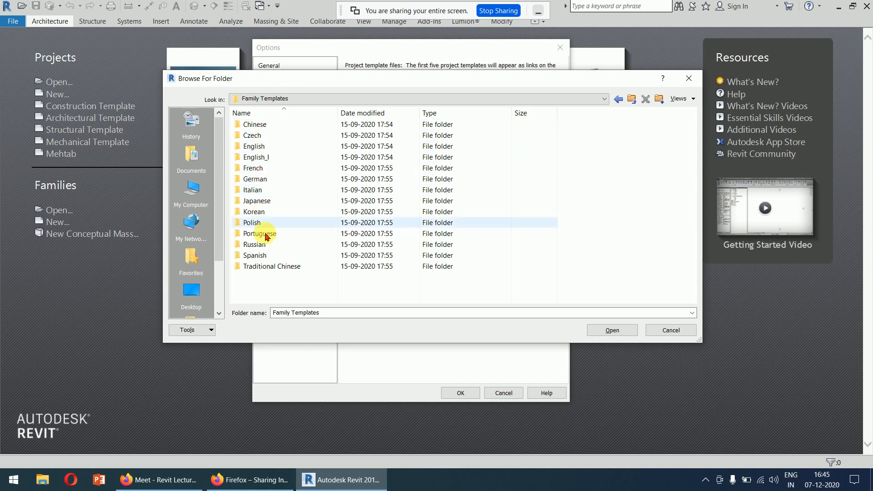
double_click(267, 157)
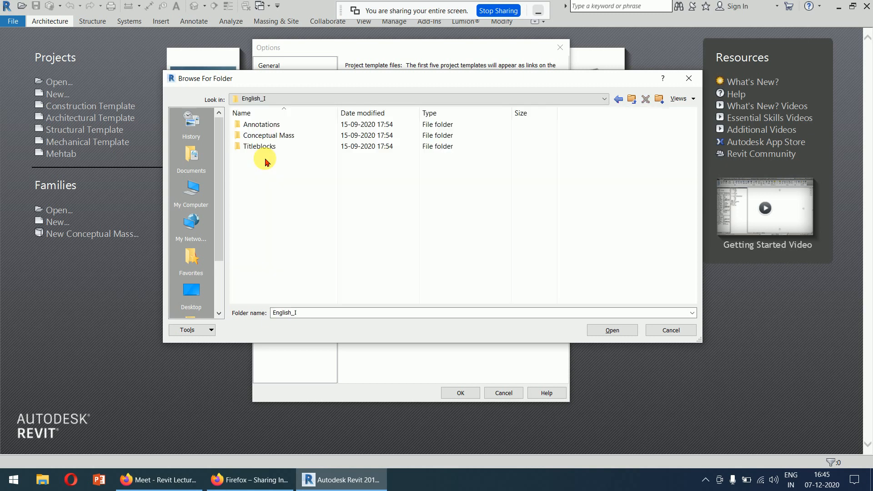
left_click(631, 100)
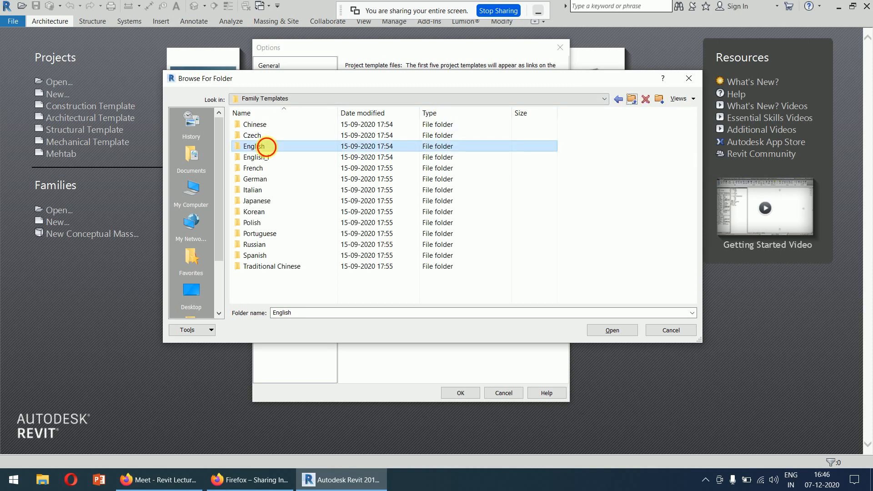
double_click(267, 146)
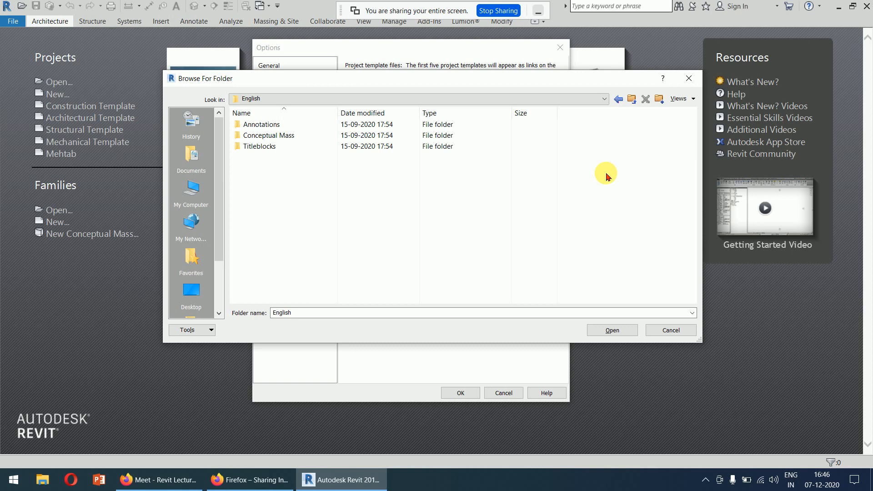
left_click(689, 82)
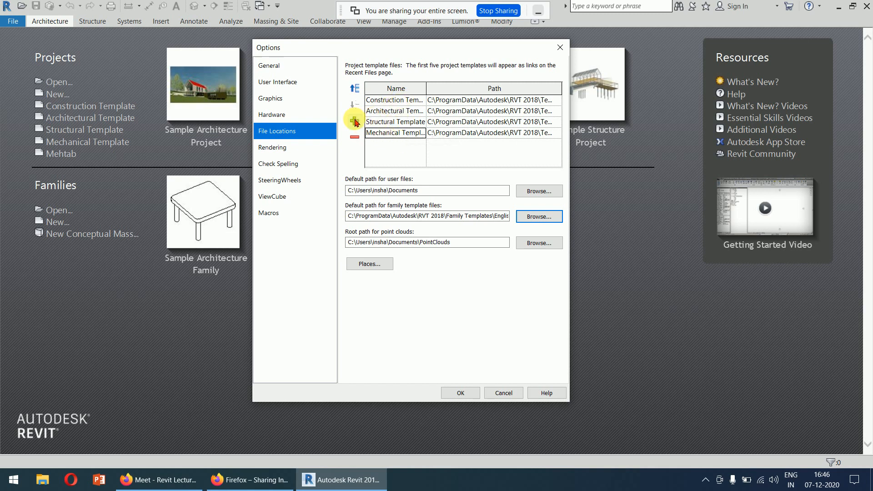
Start adding a project template file and browse to the ProgramData\Autodesk\RVT 2018\Templates folder on the C: drive.
left_click(355, 120)
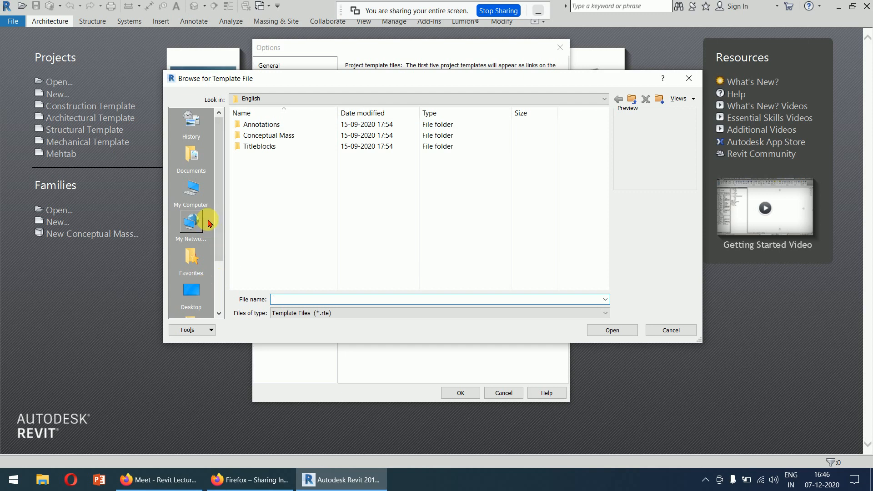
left_click(191, 196)
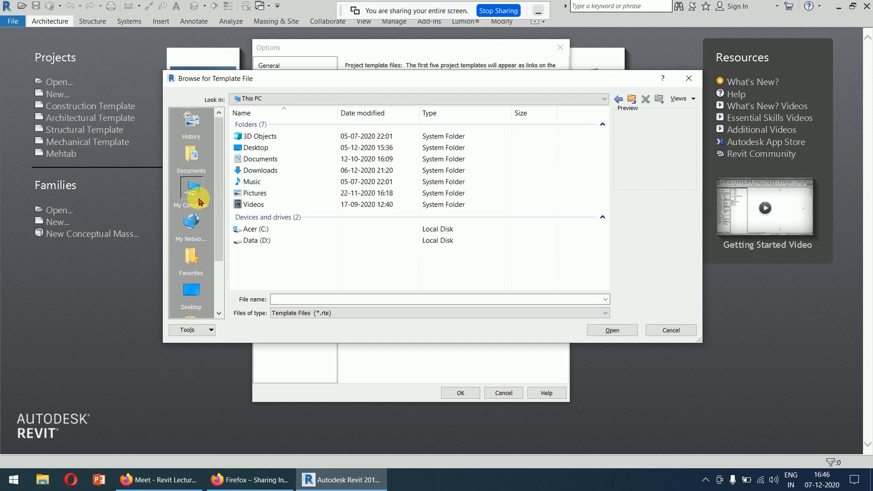
double_click(257, 229)
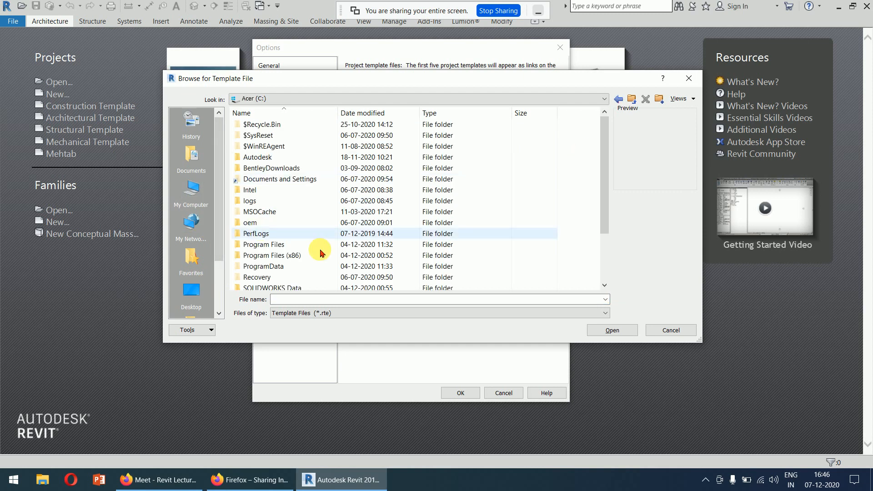
double_click(272, 267)
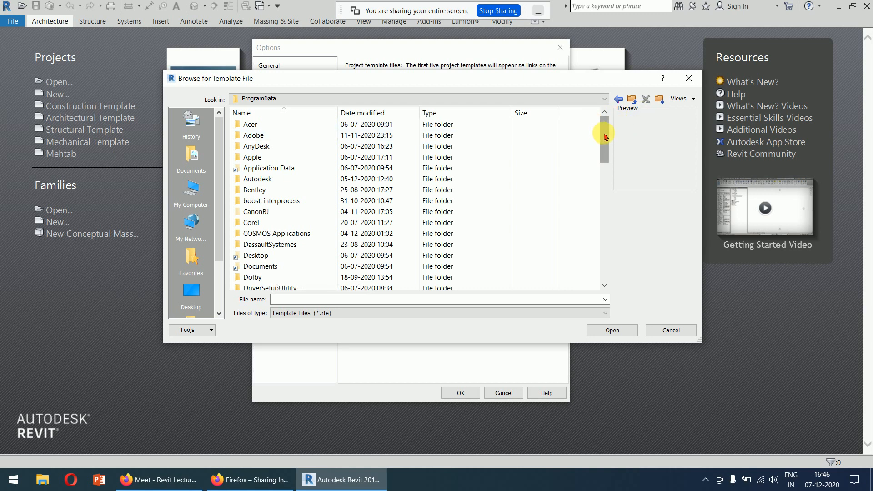
mouse_move(604, 135)
left_mouse_down()
mouse_move(604, 265)
mouse_move(603, 117)
left_mouse_up()
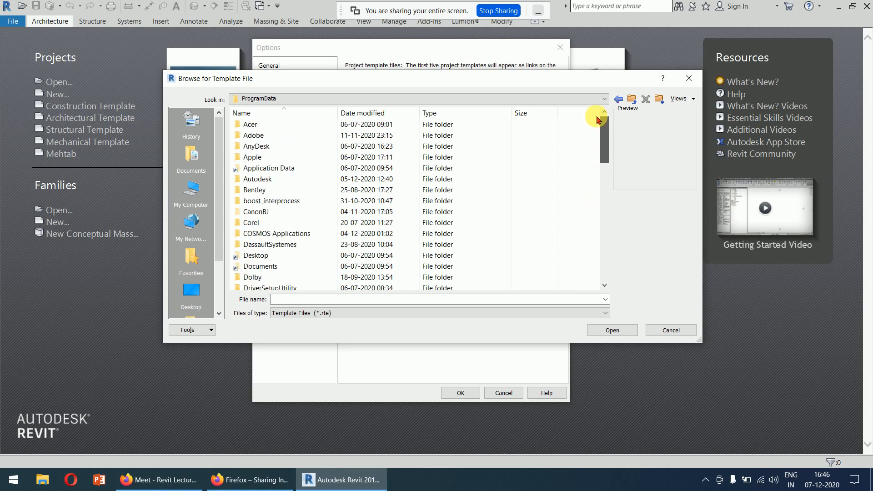
left_click(269, 180)
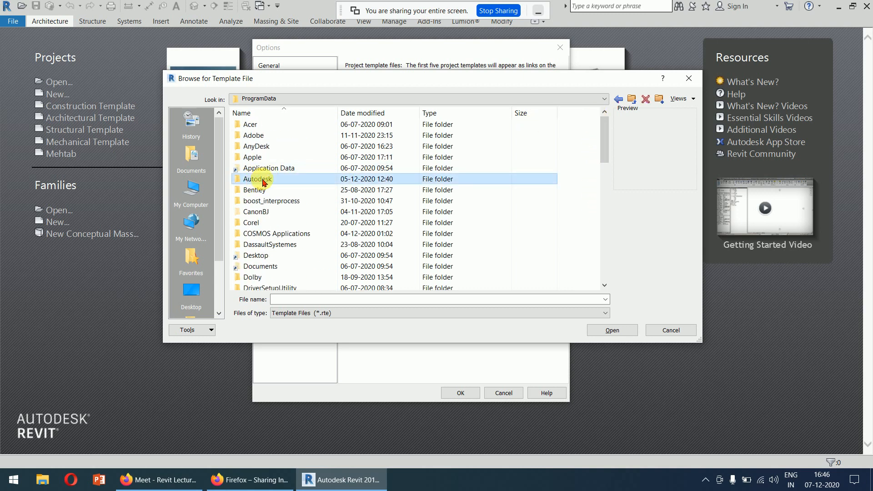
double_click(266, 180)
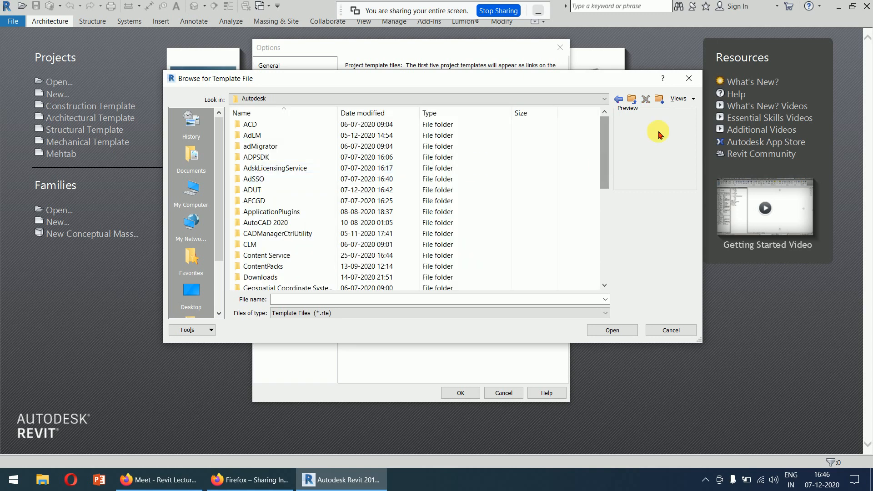
left_click_drag(606, 155, 607, 257)
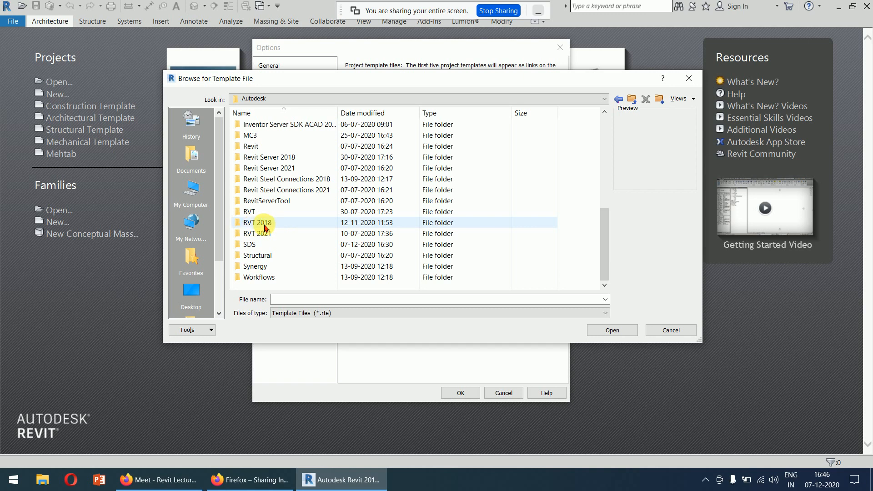
mouse_move(273, 226)
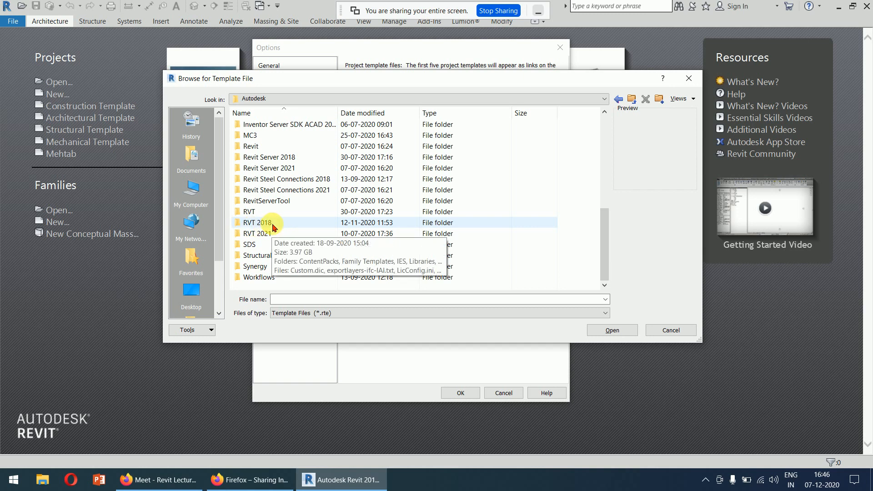
double_click(273, 223)
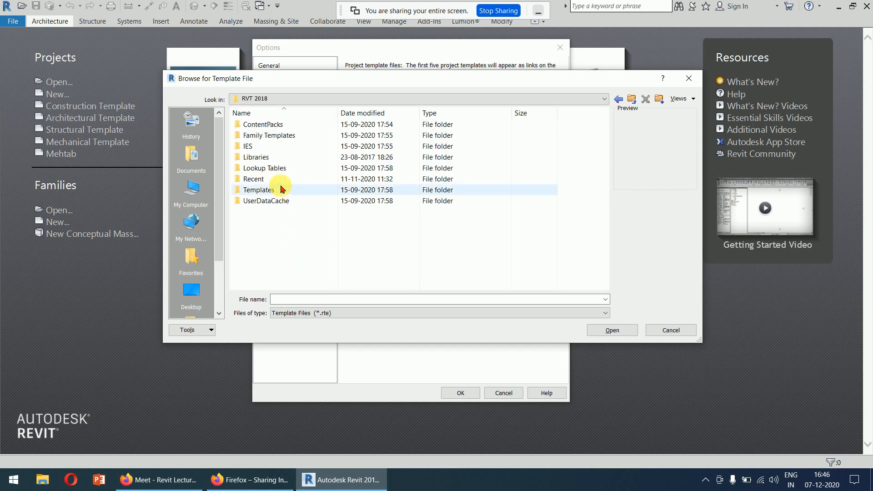
mouse_move(263, 195)
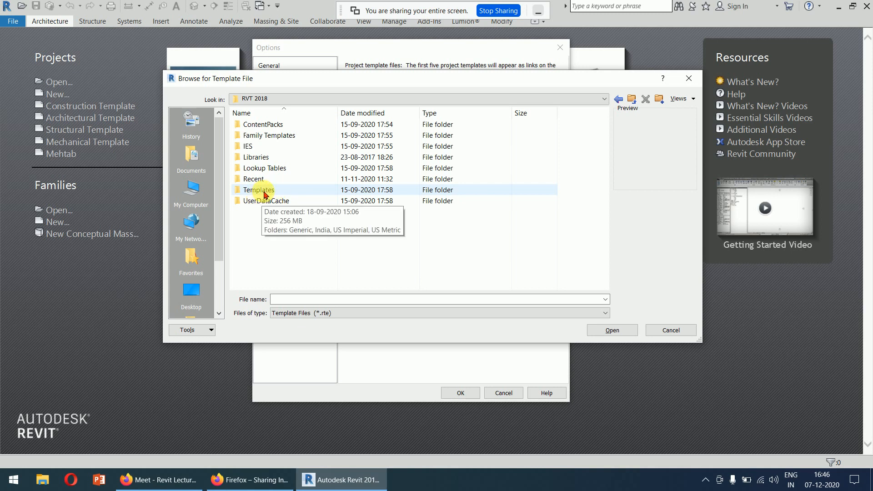
double_click(264, 192)
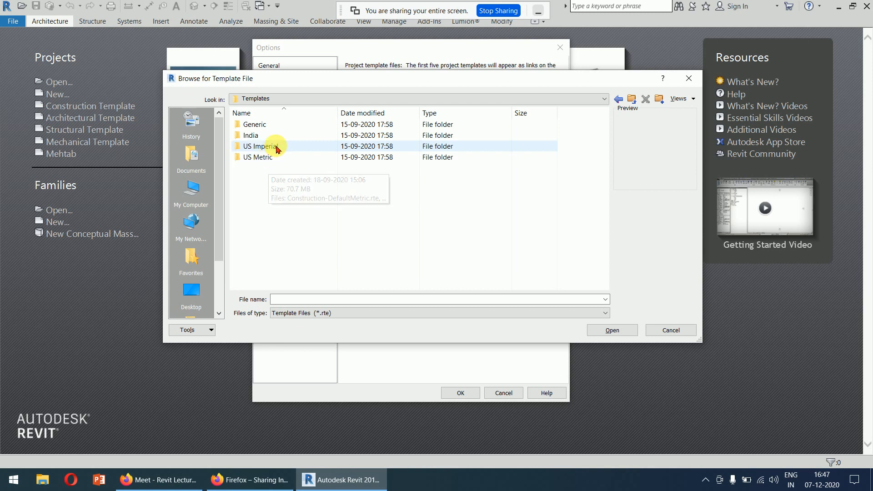
Add default.rte from the US Imperial folder to the project template files.
double_click(276, 145)
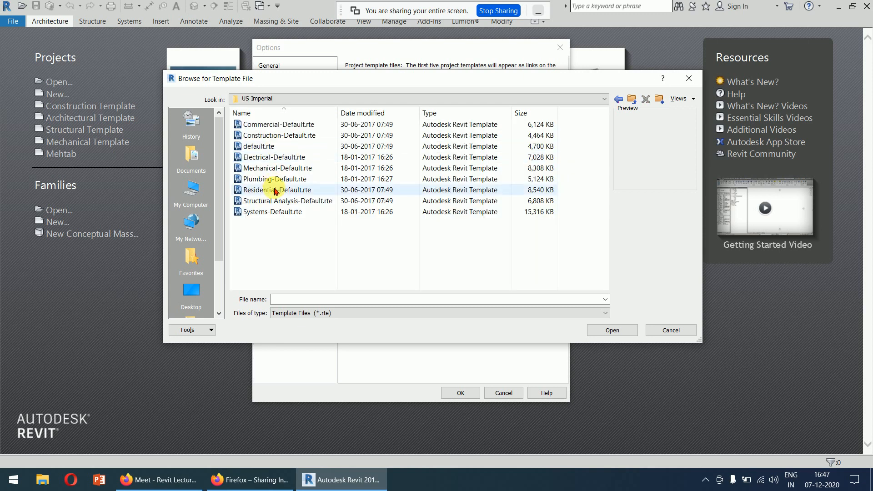
left_click(278, 150)
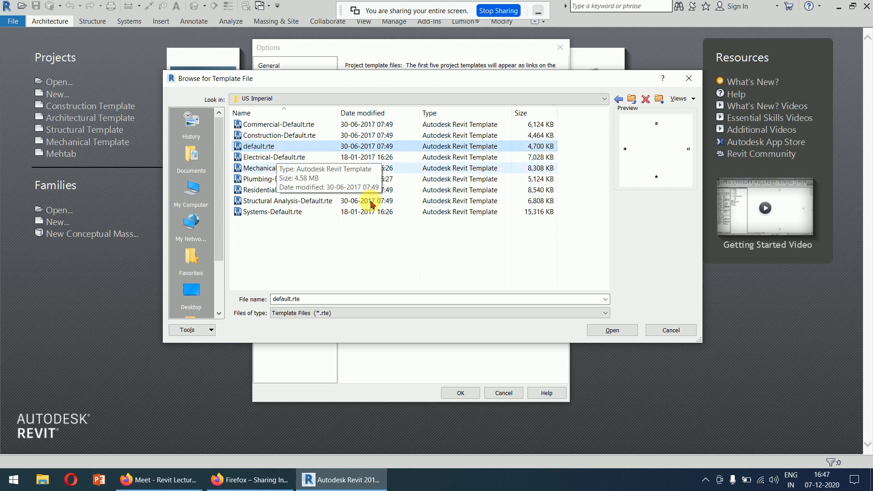
left_click(599, 329)
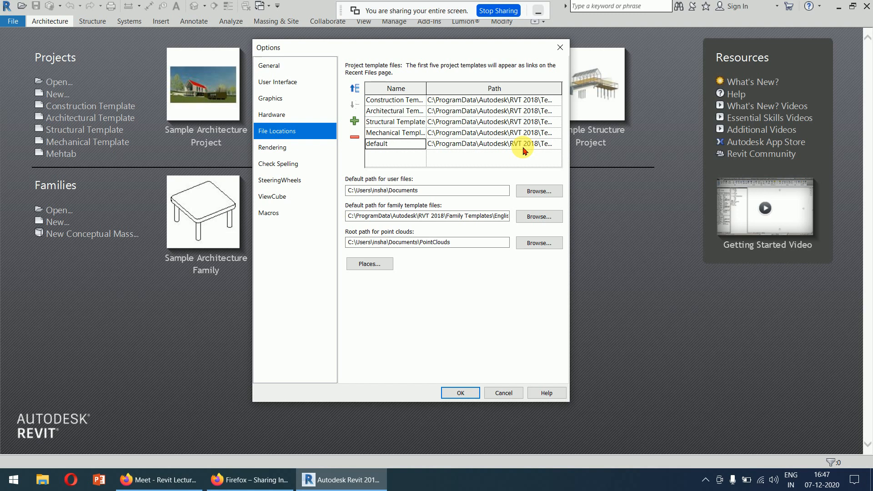
Rename the newly added default template as "Feet Inch Tempelate" and apply the options.
left_click(399, 150)
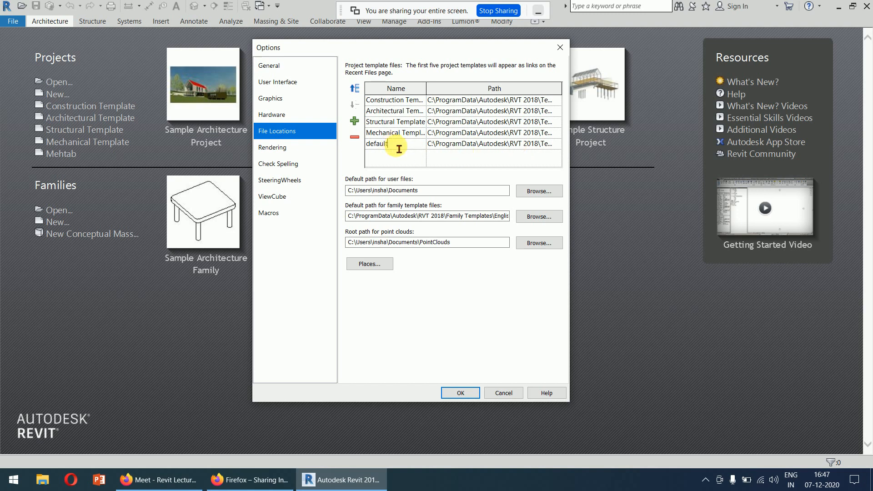
left_click_drag(398, 149, 364, 150)
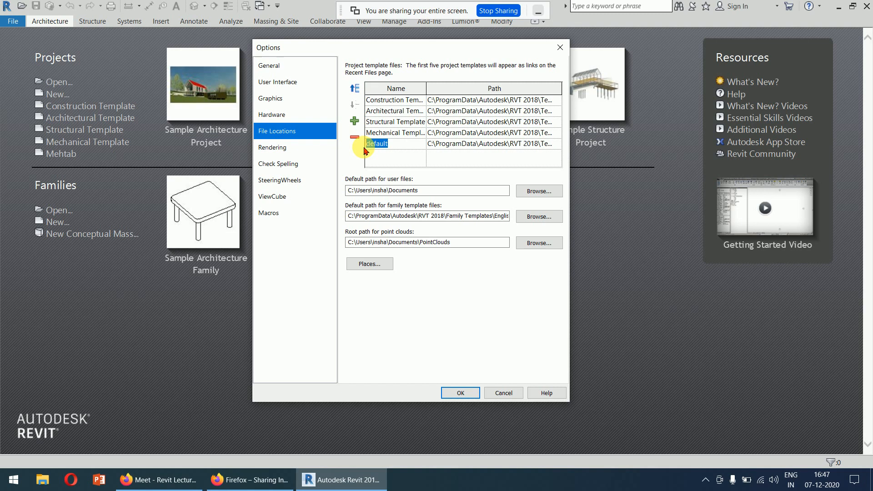
type("Feet Inch Templatee")
key("Tab")
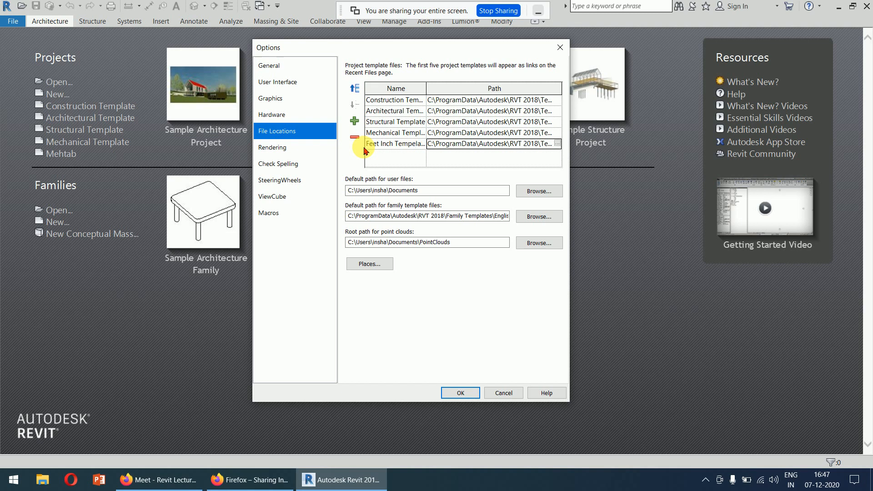
left_click(468, 397)
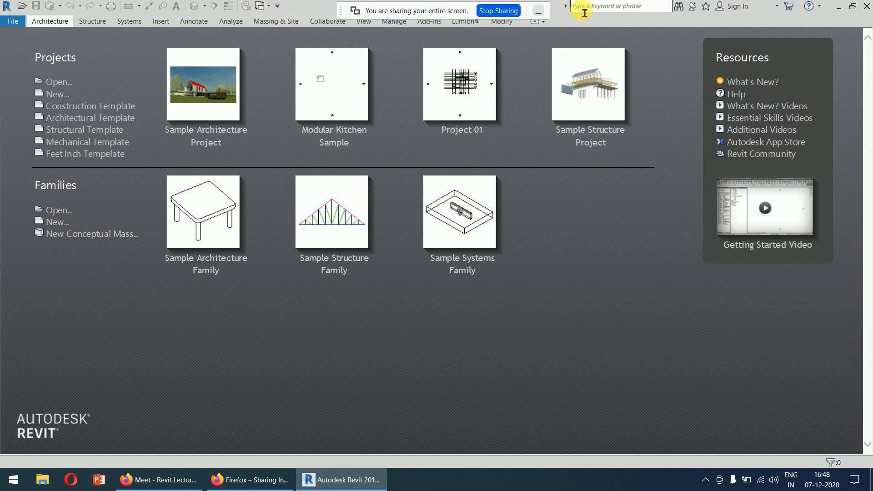
Search the Revit 2018 online help for "wall", look over the results page, and return to Revit.
left_click(642, 14)
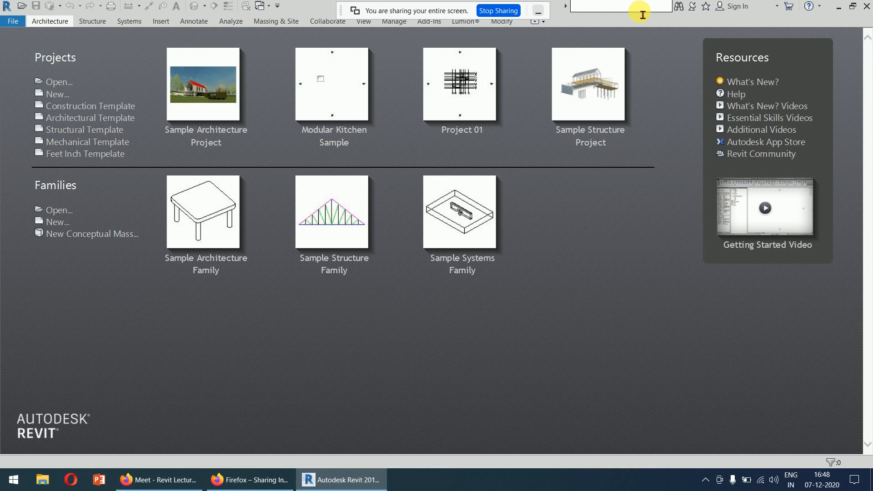
type("wall")
key("Return")
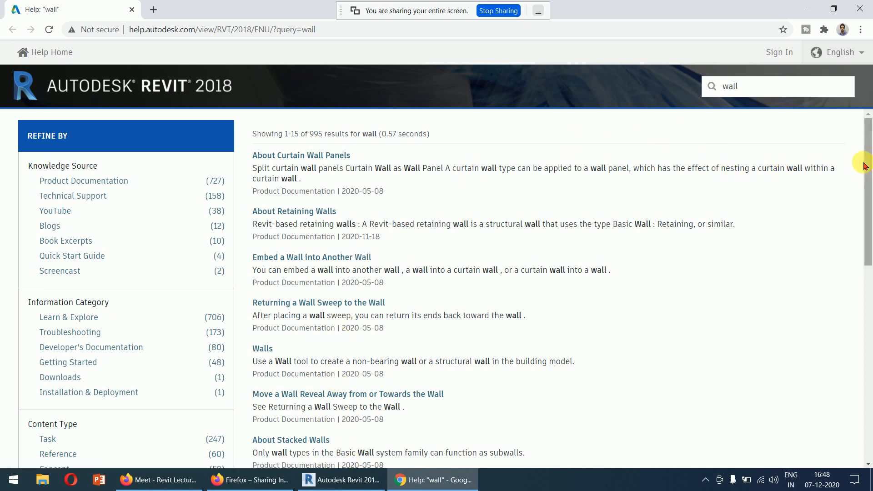
left_click_drag(866, 163, 868, 134)
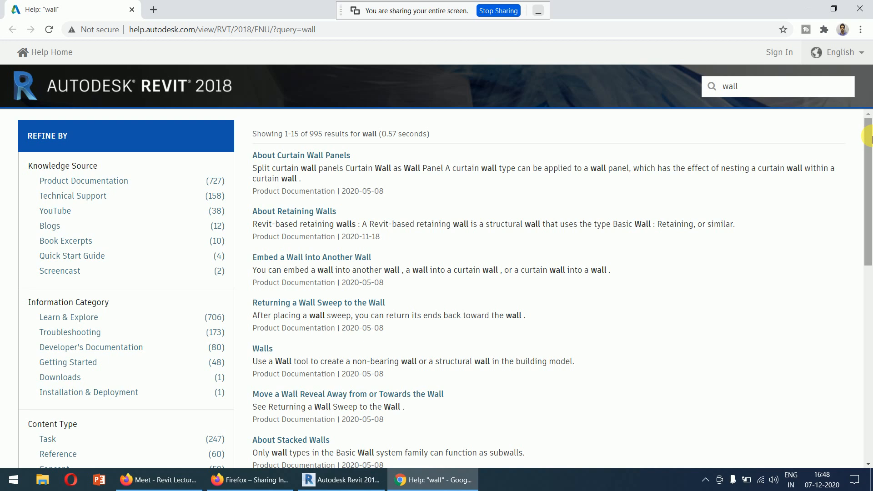
left_click(808, 8)
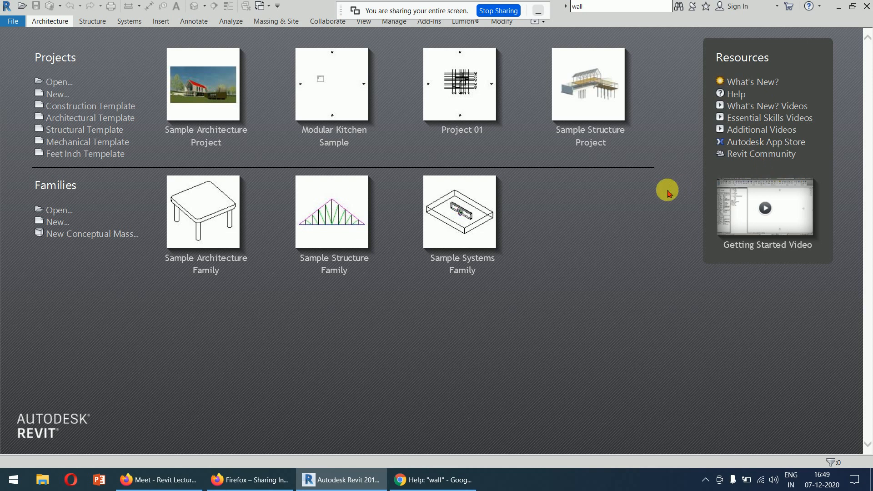
double_click(75, 57)
double_click(69, 190)
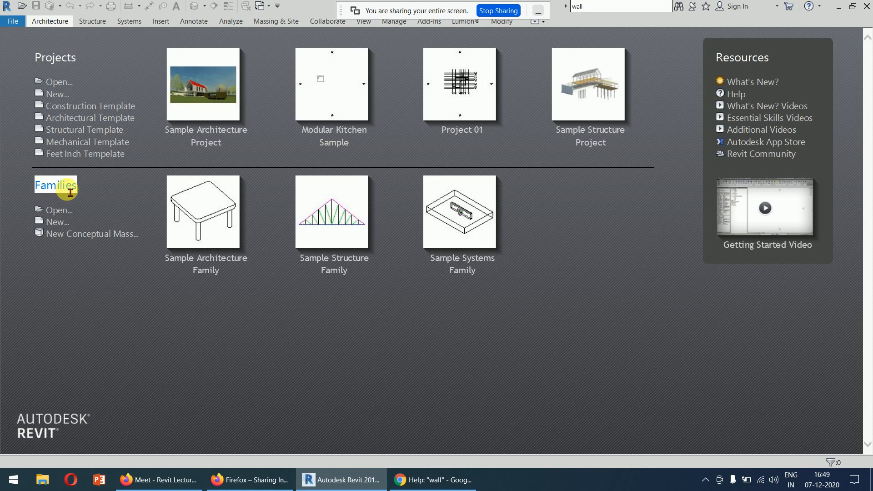
left_click(99, 190)
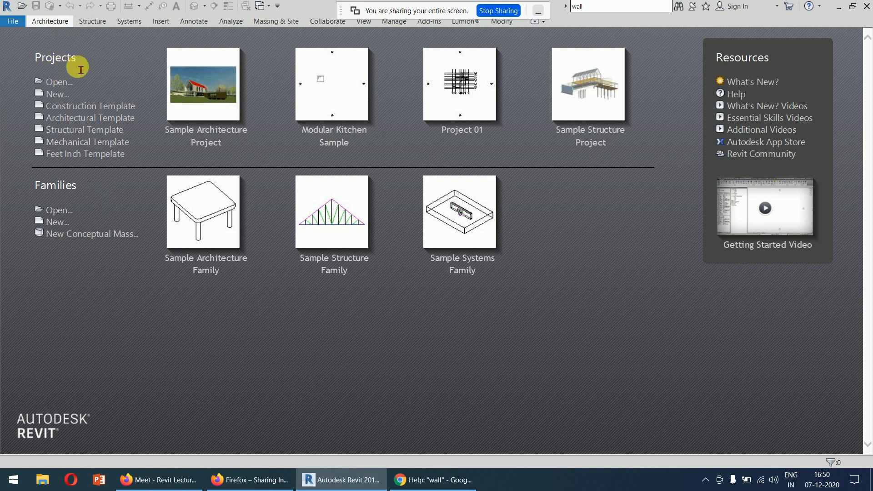
double_click(65, 64)
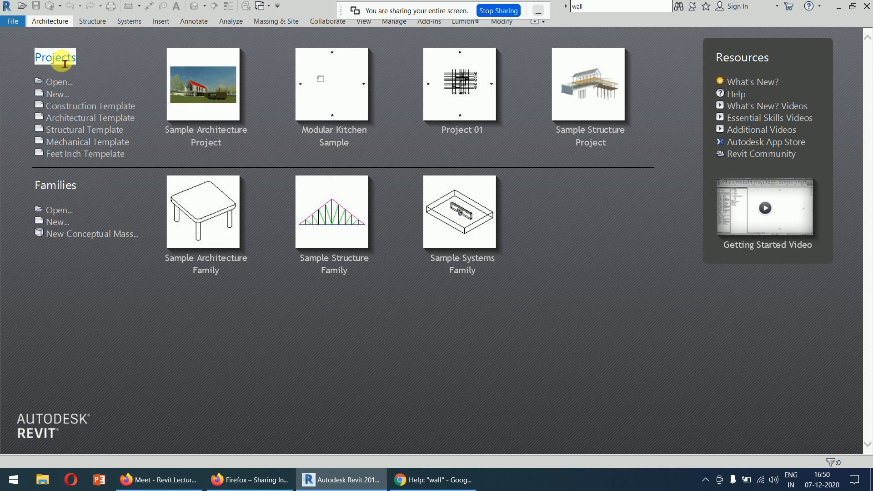
left_click(126, 69)
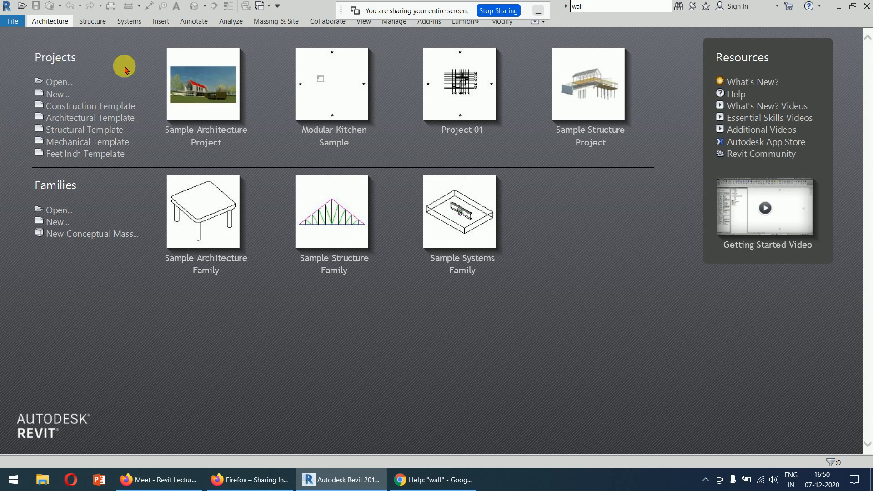
Create a new project from the Feet Inch Tempelate.
left_click(102, 158)
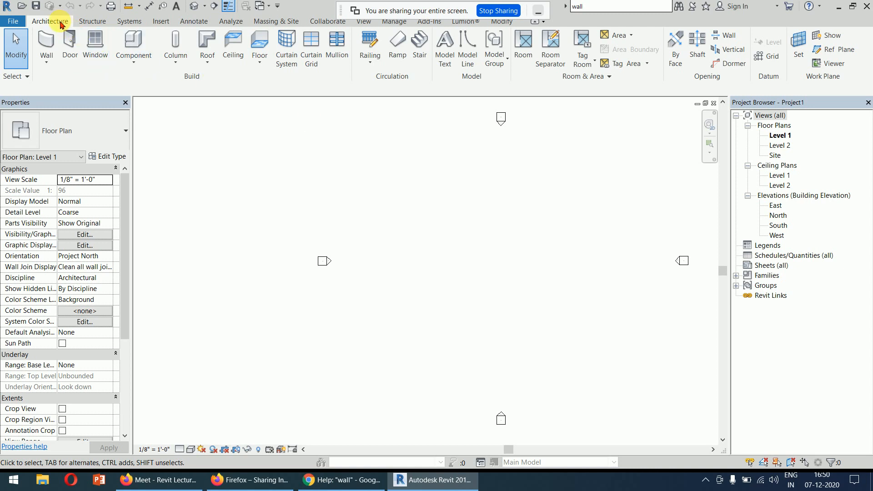
Examine the Structure, Systems and Architecture tool sets, including the Wall and Railing variants, without starting any command.
left_click(92, 23)
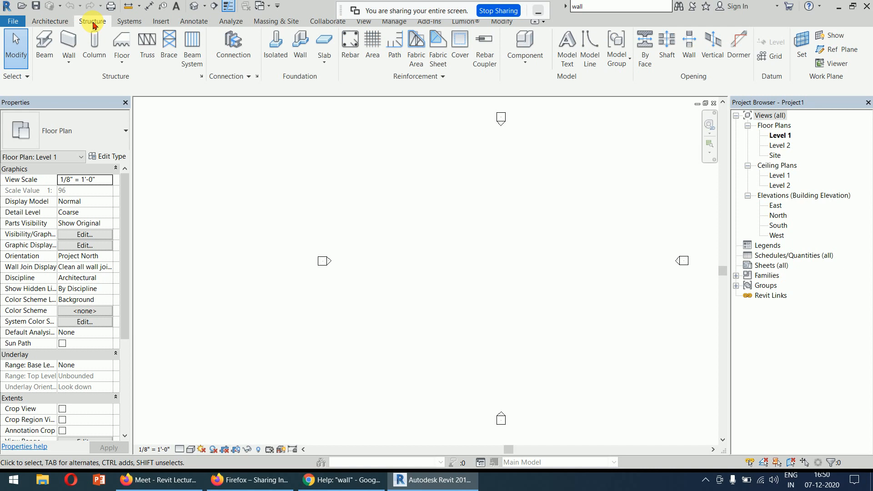
left_click(130, 23)
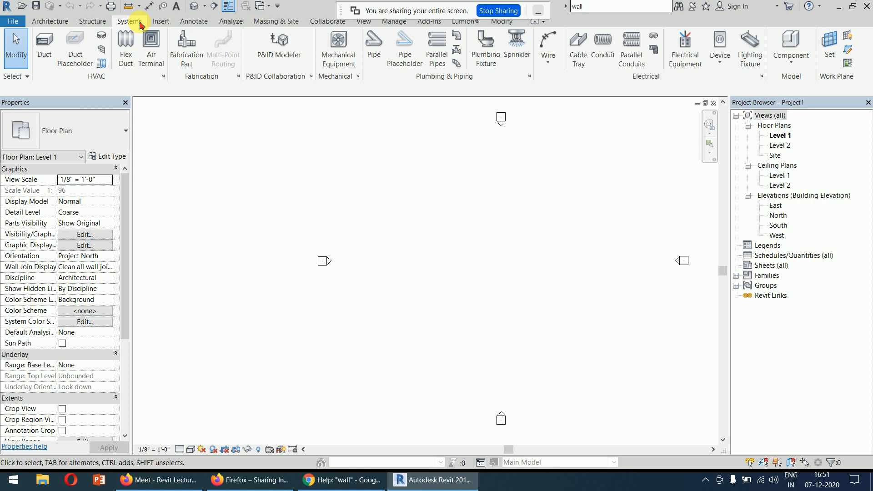
left_click(54, 23)
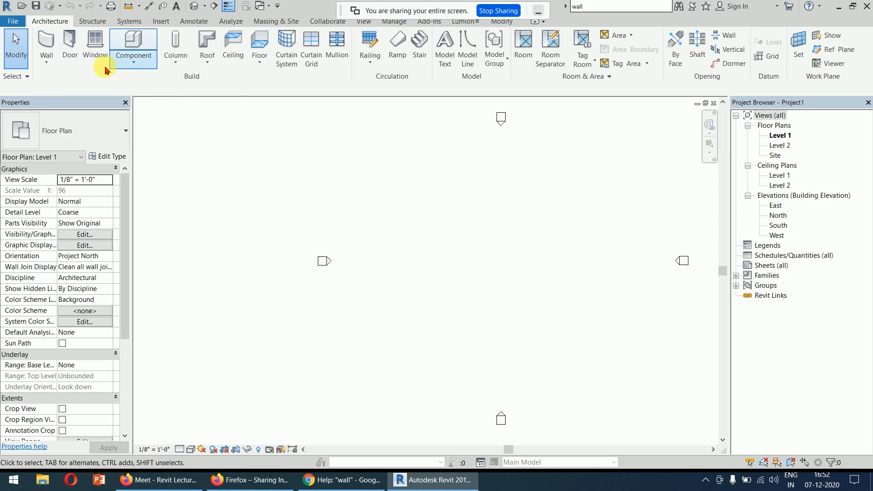
left_click(48, 63)
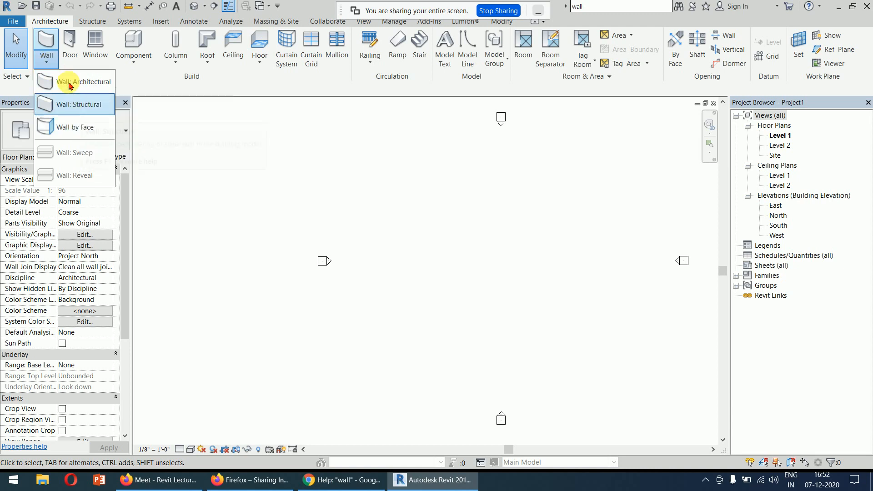
left_click(45, 60)
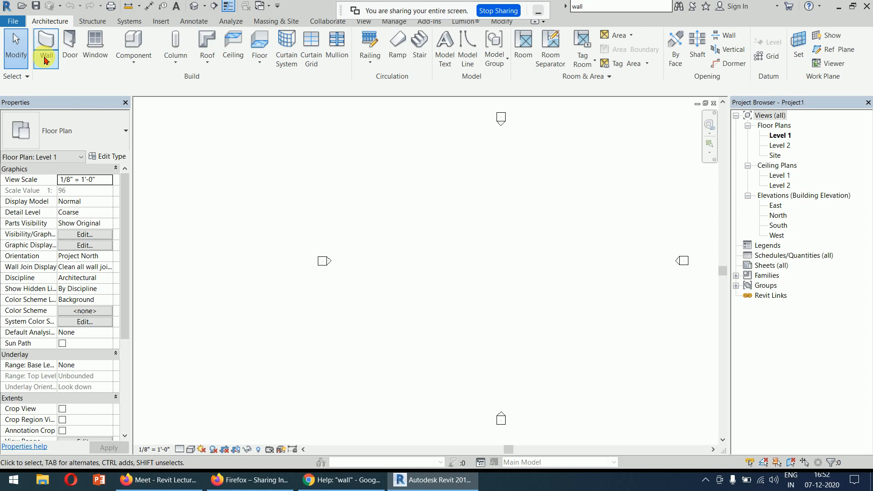
left_click(375, 64)
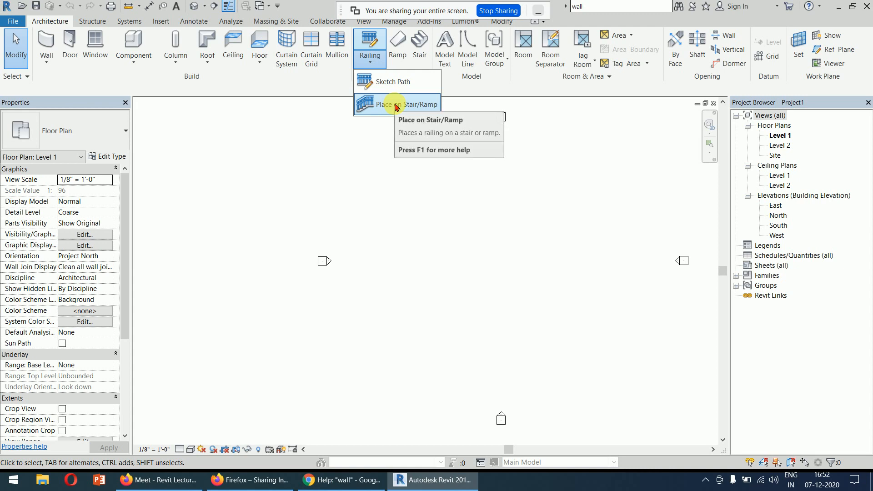
left_click(329, 93)
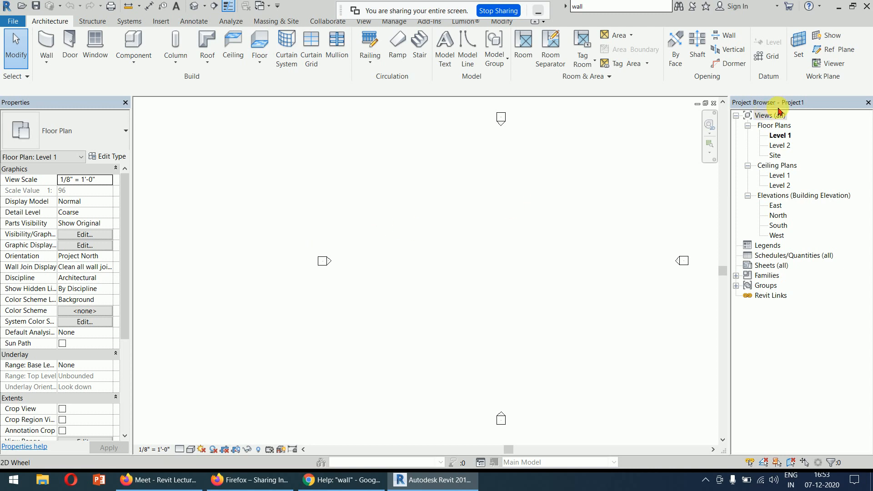
Dock the Project Browser beside the Properties palette, stack it beneath that palette, and enlarge the Properties area.
left_click_drag(781, 108, 3, 273)
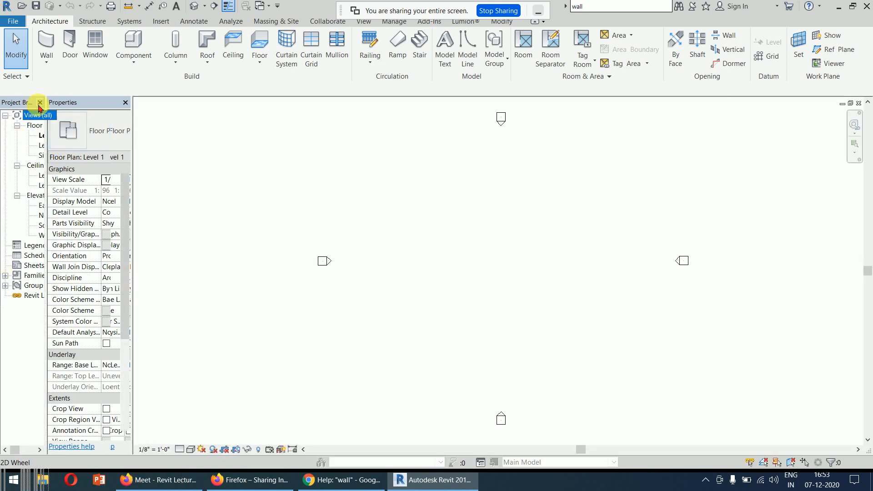
mouse_move(23, 104)
left_mouse_down()
mouse_move(40, 128)
mouse_move(116, 405)
mouse_move(98, 473)
mouse_move(91, 452)
left_mouse_up()
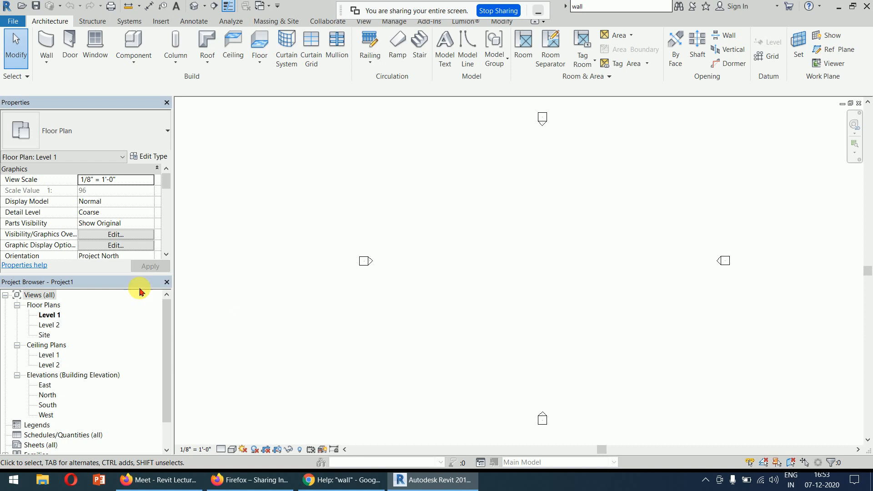
left_click_drag(91, 282, 84, 312)
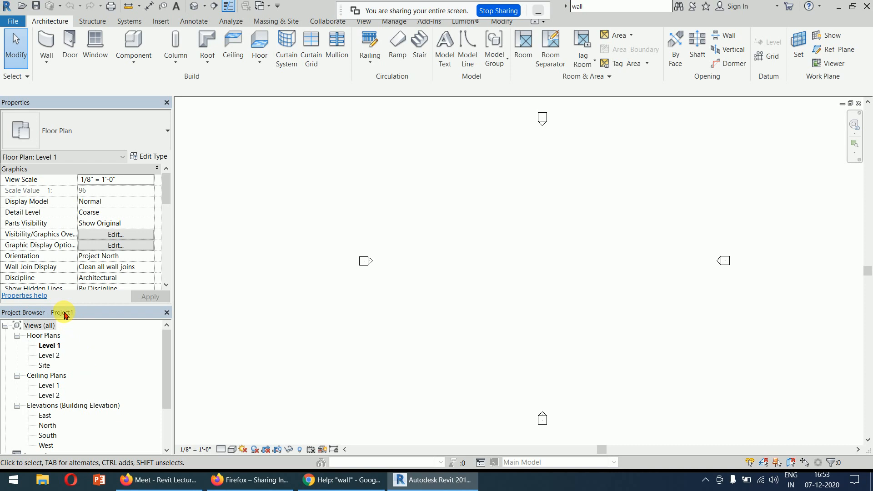
Dock the Project Browser along the opposite side of the drawing area from Properties and narrow it.
left_click_drag(65, 315, 866, 103)
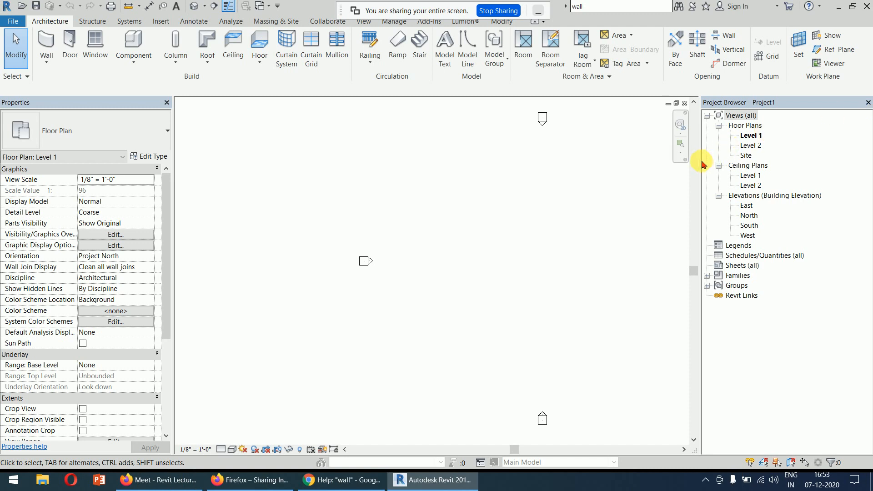
left_click_drag(707, 167, 767, 175)
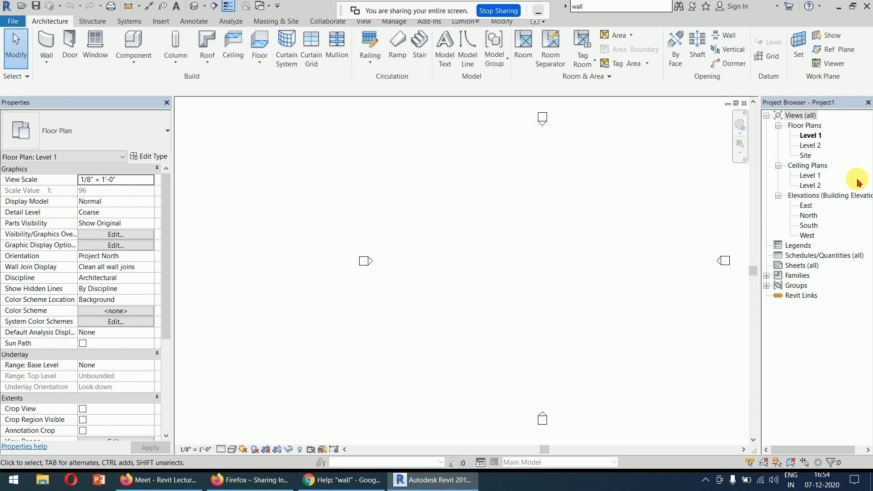
Examine the Floor Plans entries in the Project Browser and the elevation markers around the Level 1 plan.
left_click(808, 126)
left_click(810, 135)
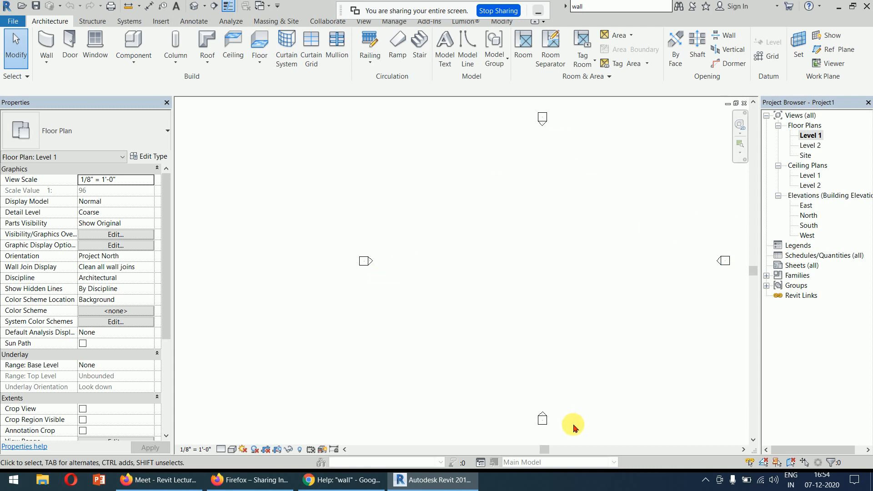
left_click_drag(741, 242, 691, 312)
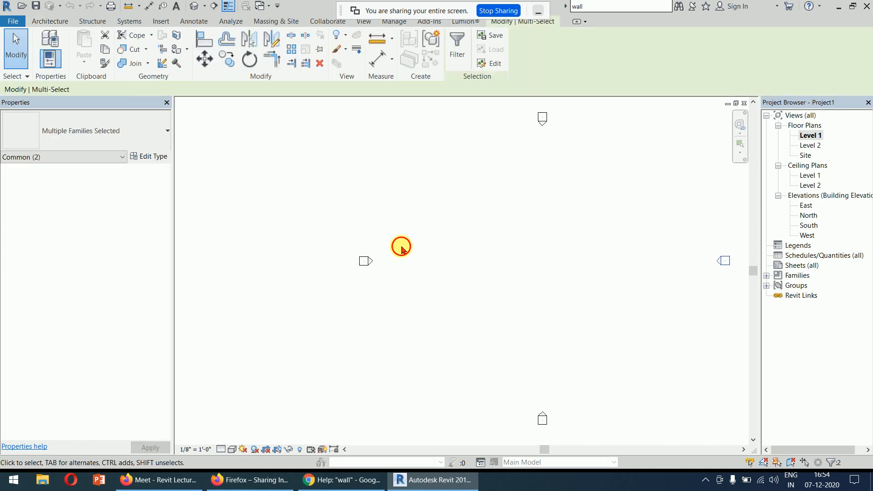
left_click_drag(400, 247, 314, 287)
left_click(596, 148)
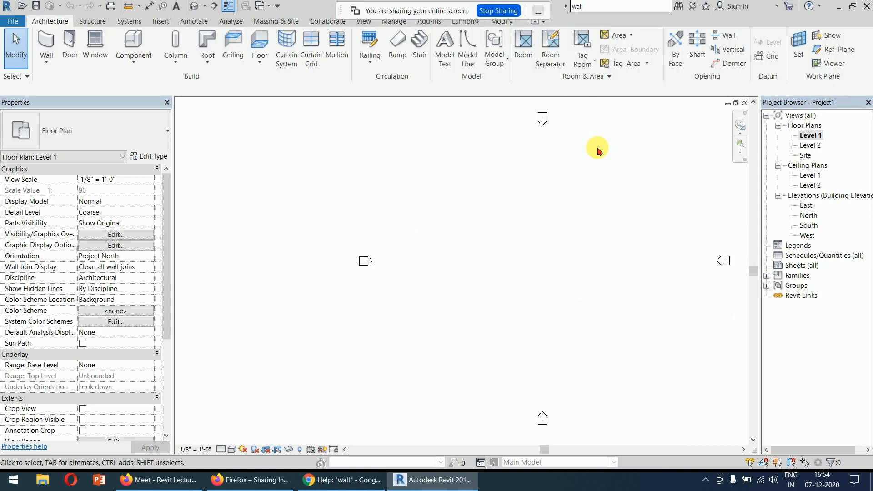
left_click_drag(579, 102, 501, 157)
left_click(586, 327)
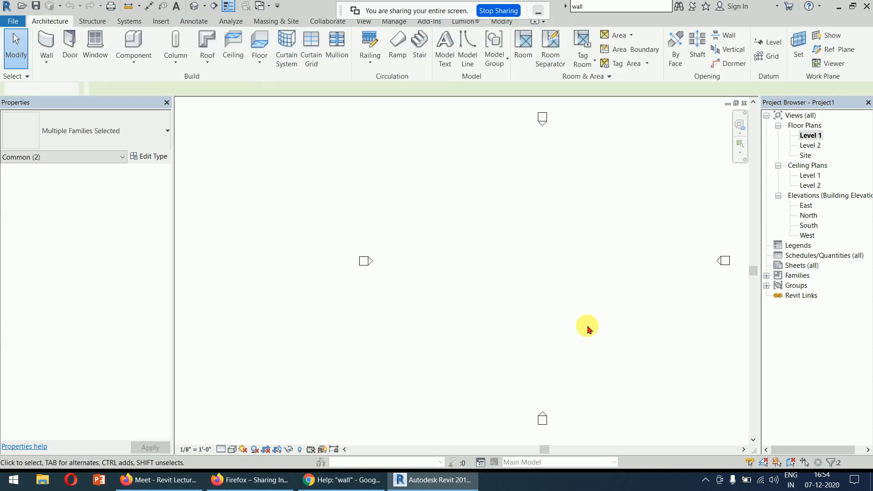
left_click_drag(554, 423, 510, 439)
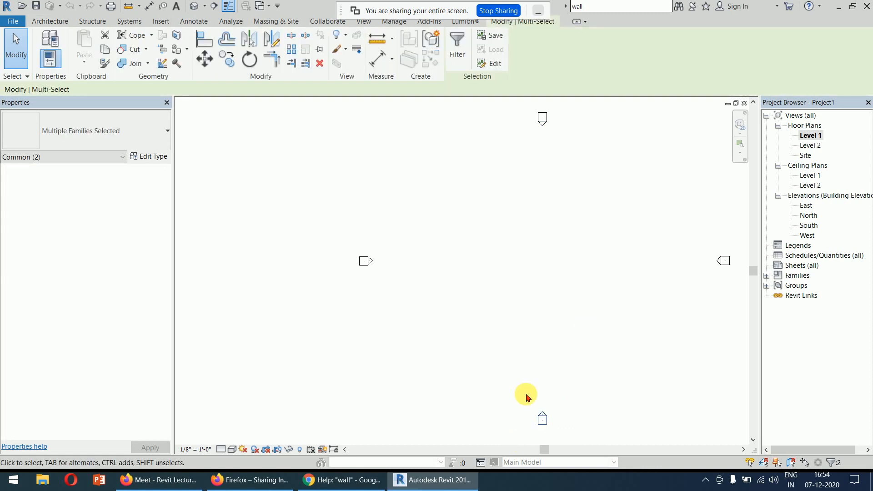
left_click(602, 340)
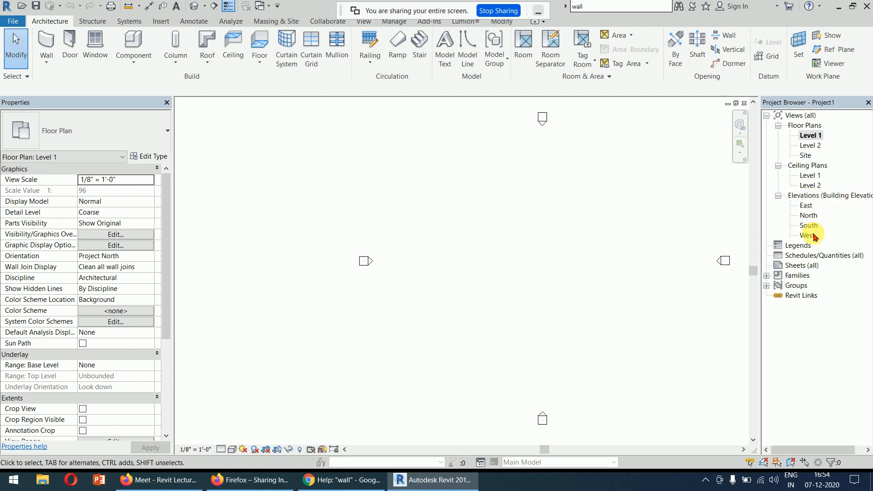
Highlight the south elevation marker, view the South elevation, and return to the Level 1 floor plan.
left_click_drag(582, 393, 507, 444)
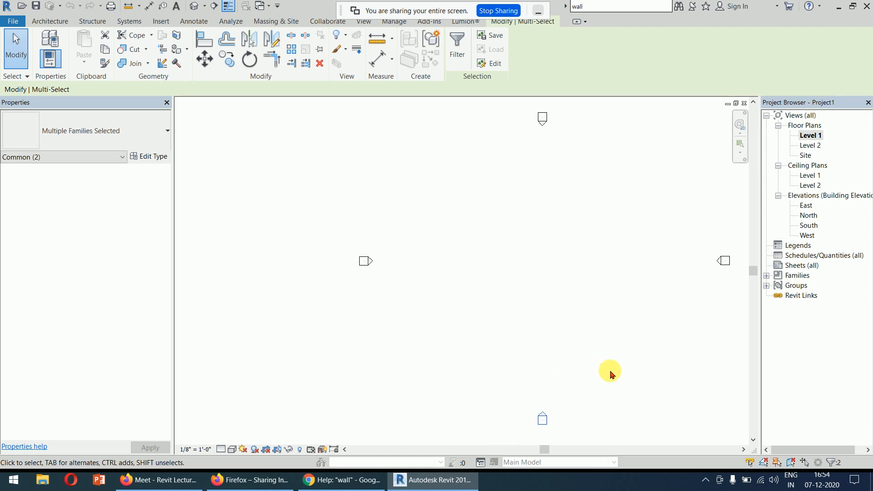
left_click(607, 398)
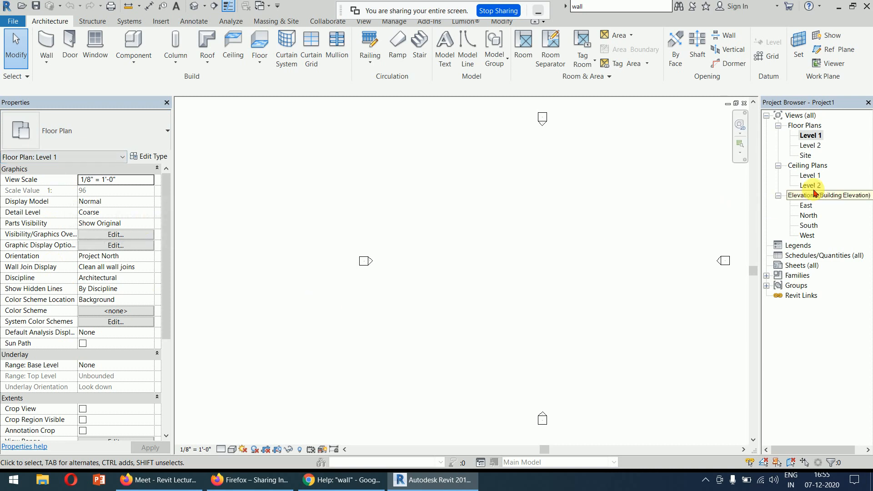
double_click(810, 226)
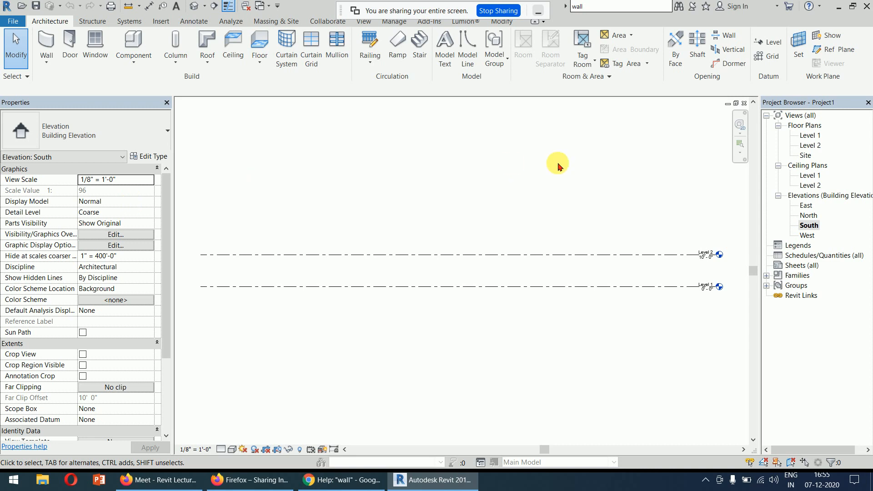
double_click(810, 136)
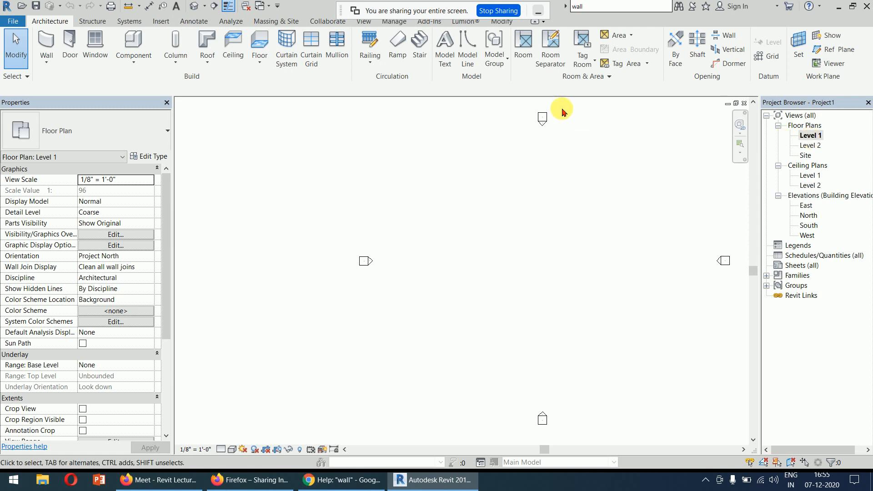
Select the north elevation marker in the Level 1 plan to review its properties, and clear the selection.
left_click_drag(562, 112, 511, 141)
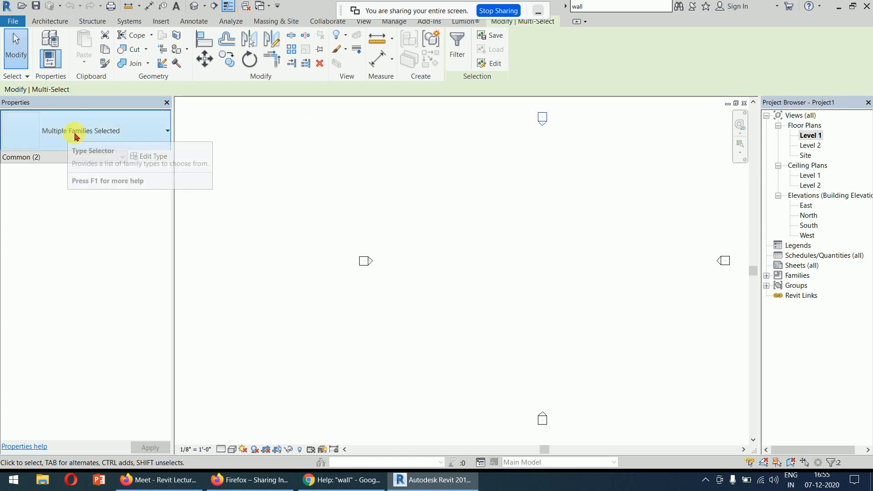
left_click(396, 176)
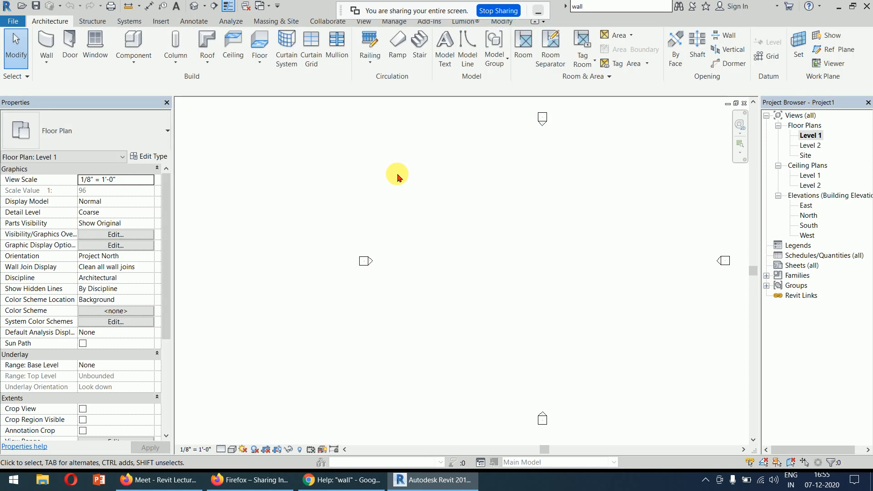
left_click(542, 127)
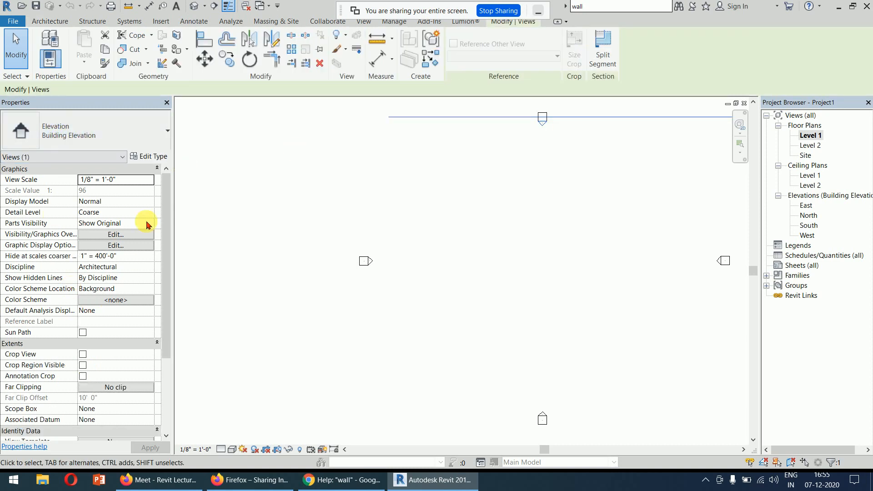
left_click(343, 213)
Draw a horizontal Generic - 8" wall about 36 feet long in the upper middle of the Level 1 plan.
left_click(57, 47)
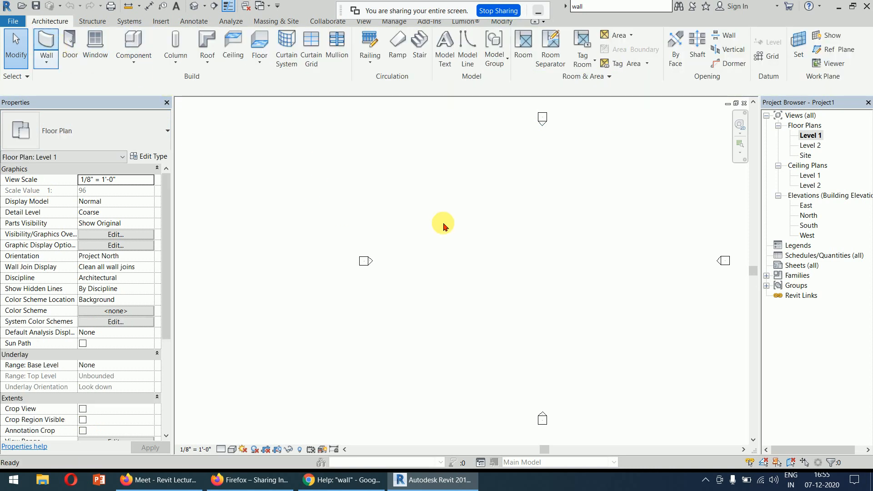
left_click(450, 208)
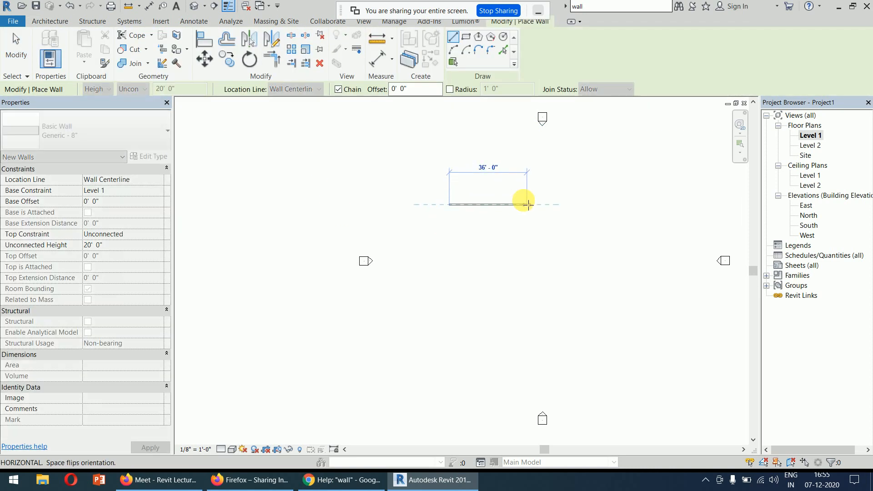
left_click(526, 205)
key("Escape")
key("Escape")
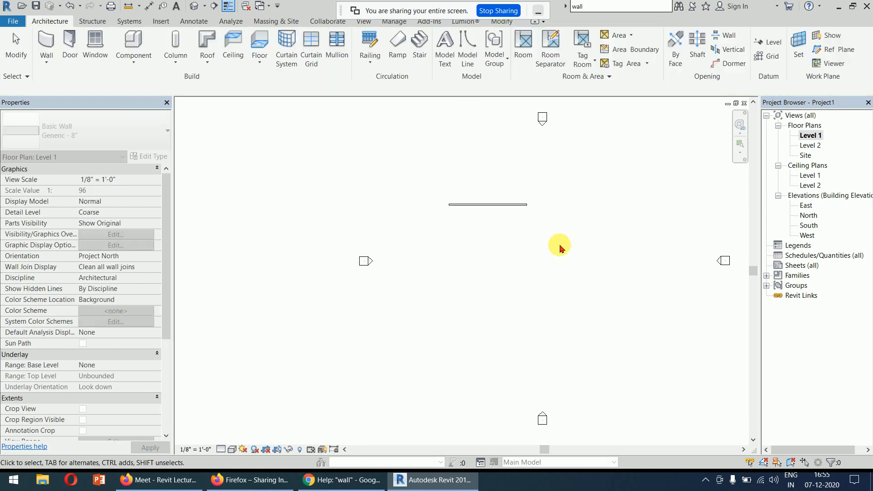
Examine the horizontal wall's type and instance properties by selecting it individually and with a selection window.
left_click(504, 207)
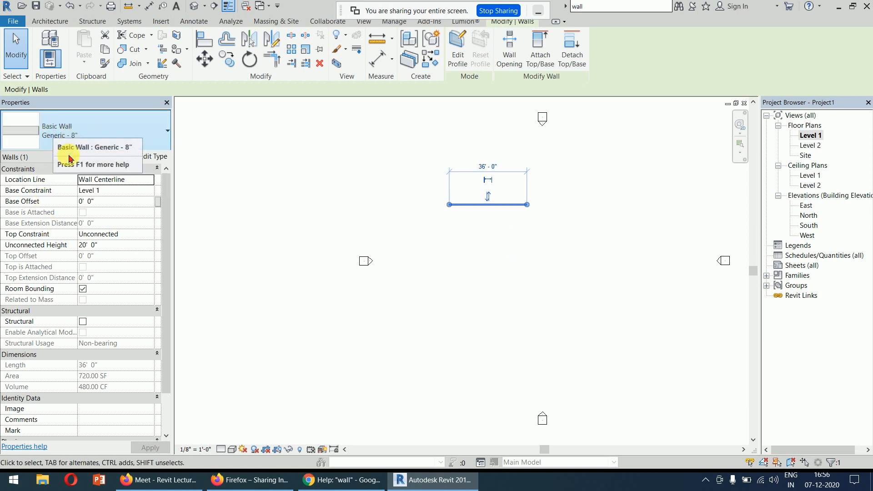
left_click(261, 214)
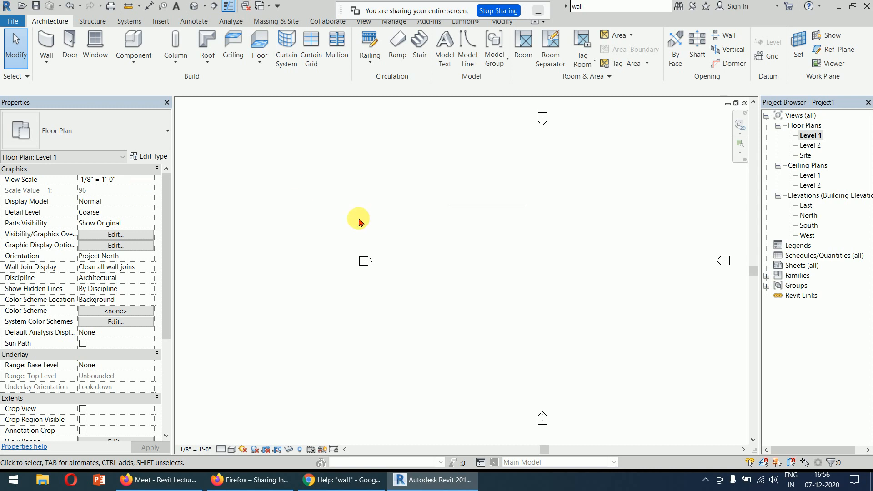
left_click(460, 208)
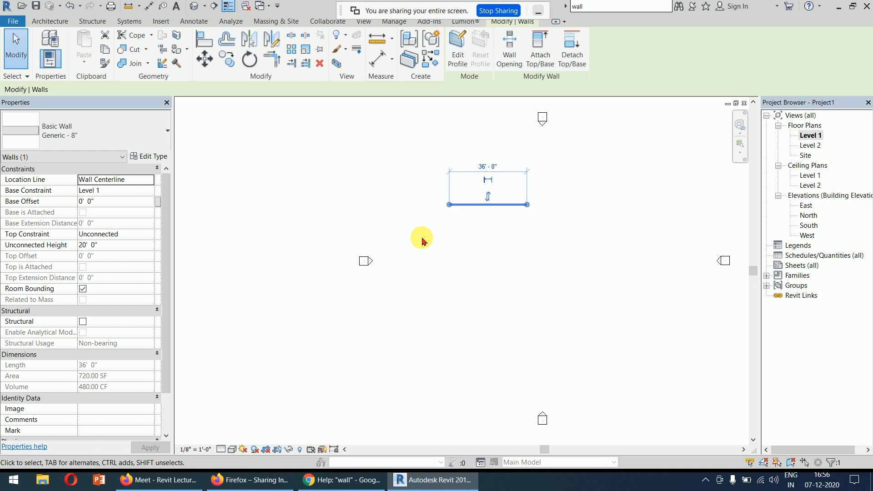
left_click(489, 232)
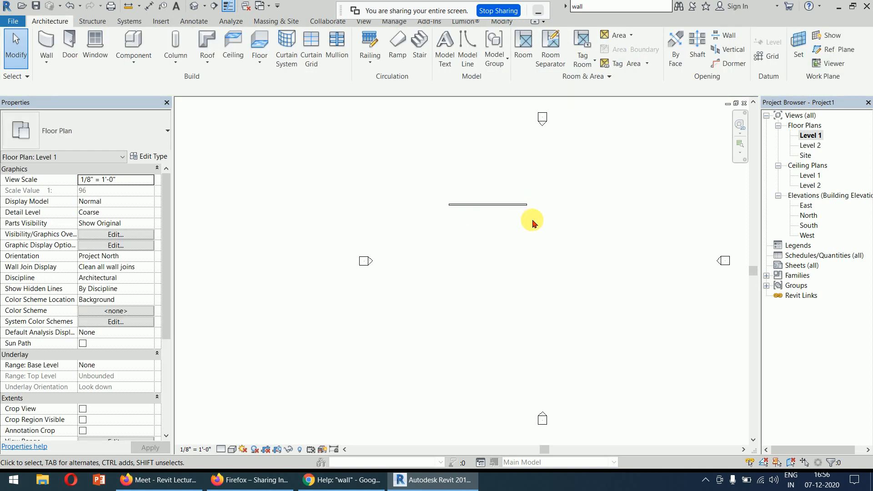
left_click_drag(565, 180, 424, 223)
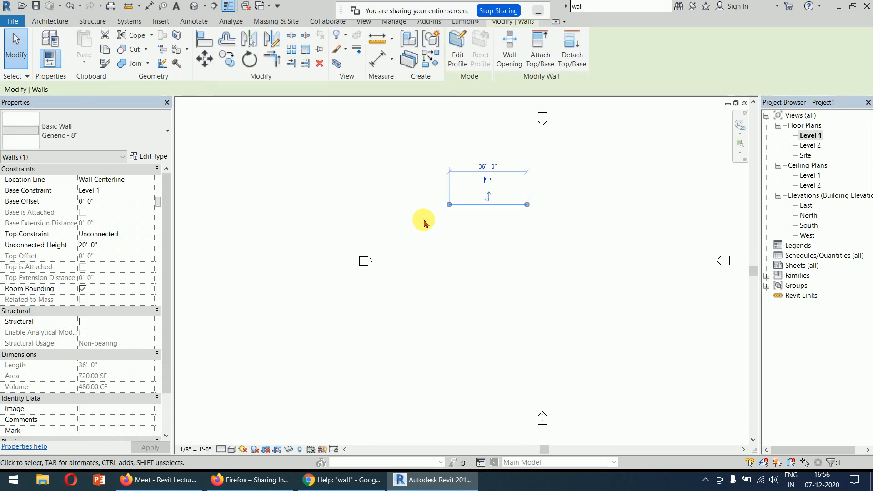
left_click(584, 255)
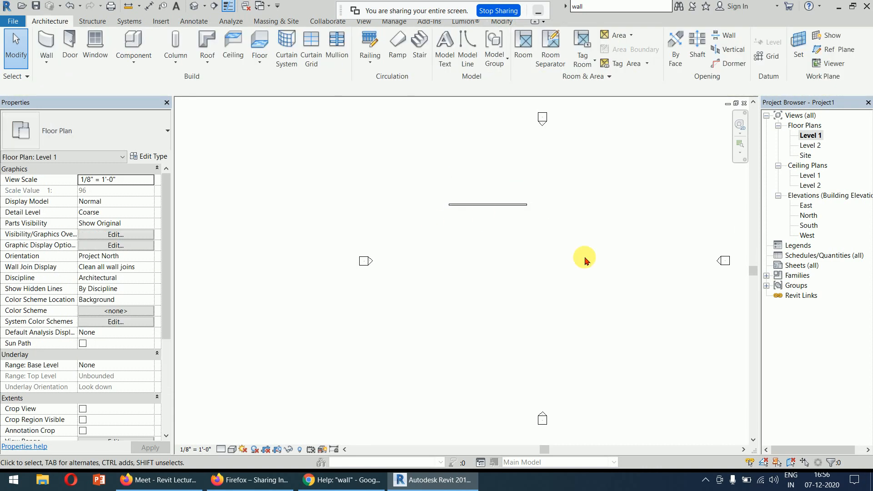
Draw three chained Generic - 8" walls below the first wall: two slanted sides joined by a horizontal wall about 48 feet long.
left_click(44, 45)
left_click(438, 279)
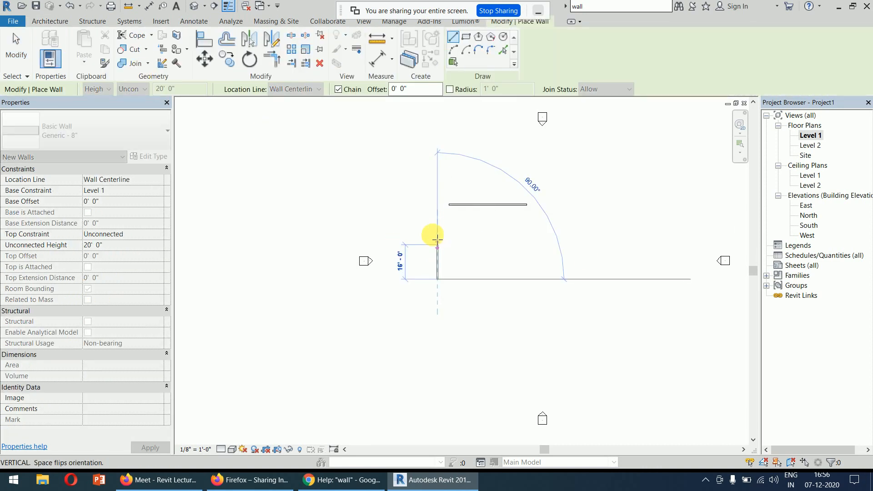
left_click(433, 229)
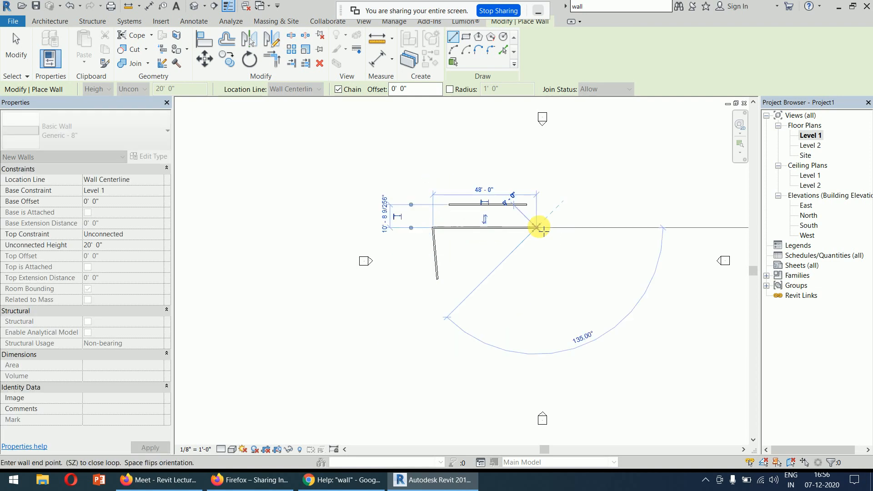
left_click(538, 227)
left_click(559, 274)
key("Escape")
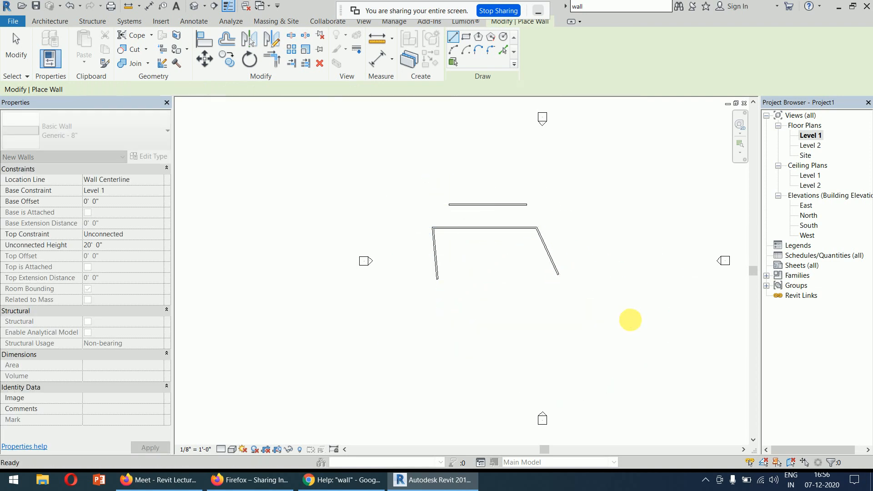
key("Escape")
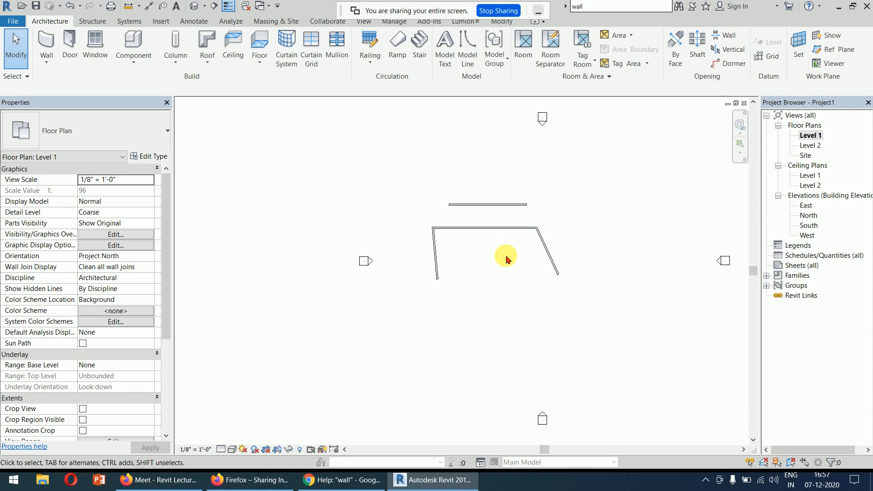
scroll(502, 234, "up", 3)
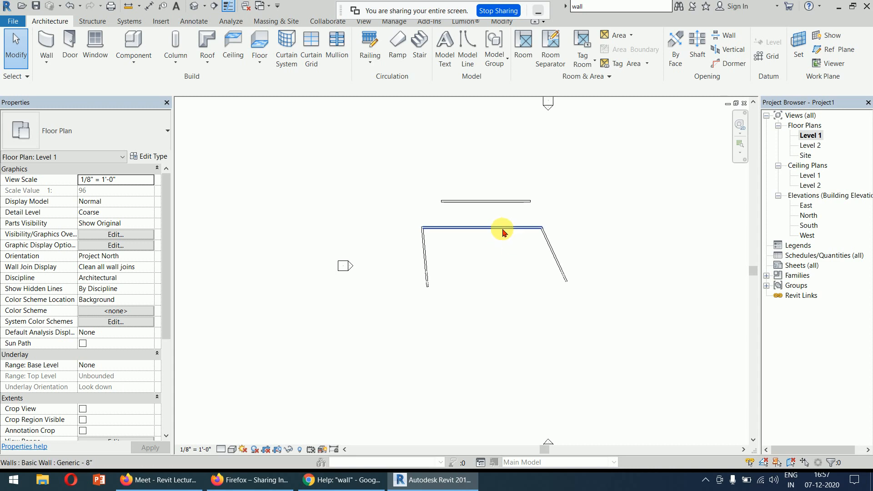
scroll(502, 235, "up", 5)
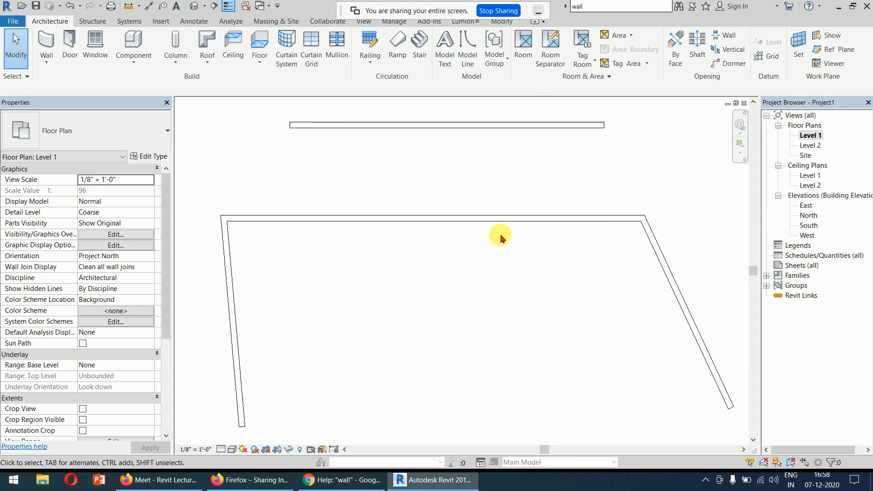
scroll(502, 237, "down", 1)
scroll(502, 239, "down", 5)
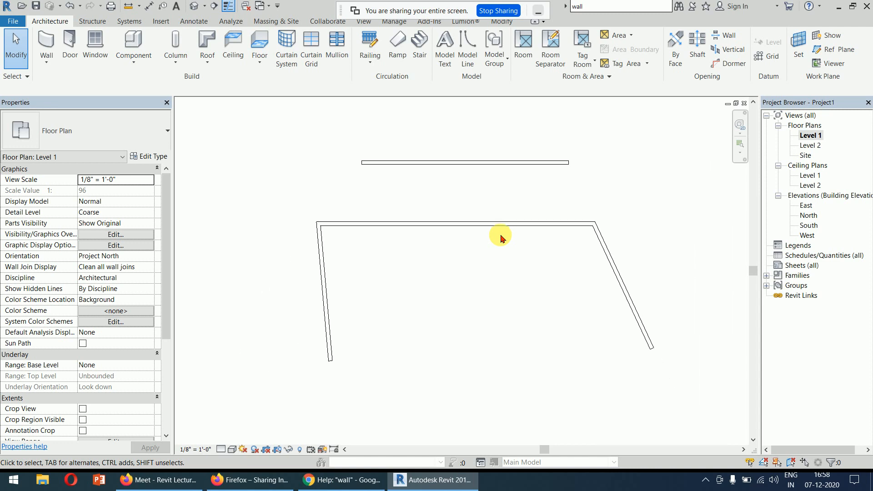
scroll(502, 238, "down", 1)
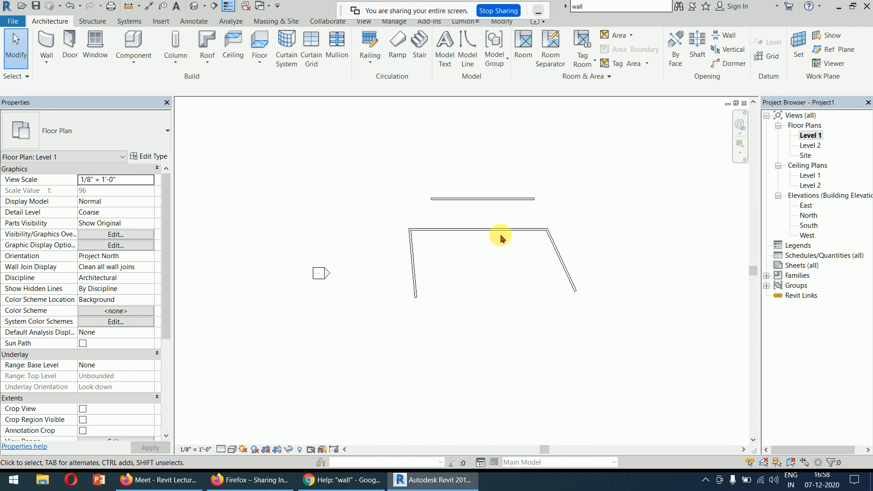
Examine the four walls and the elevation markers of the Level 1 plan at several zoom levels and view positions.
scroll(502, 238, "down", 4)
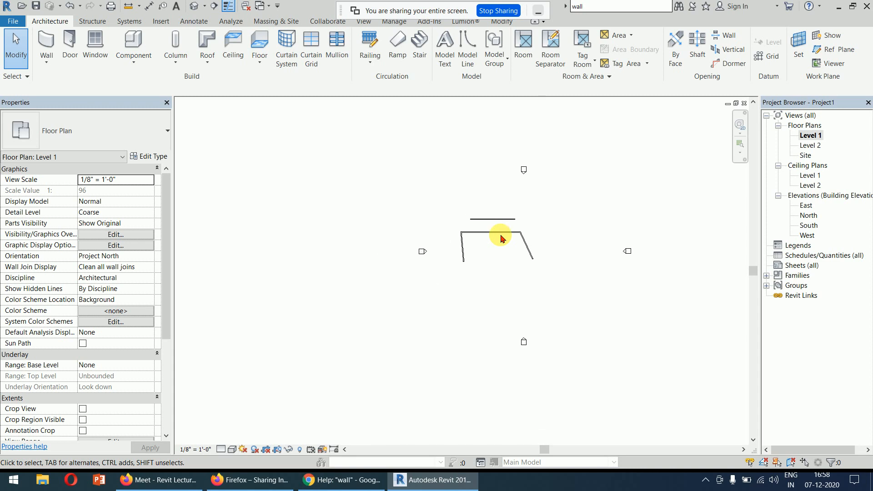
scroll(502, 238, "up", 5)
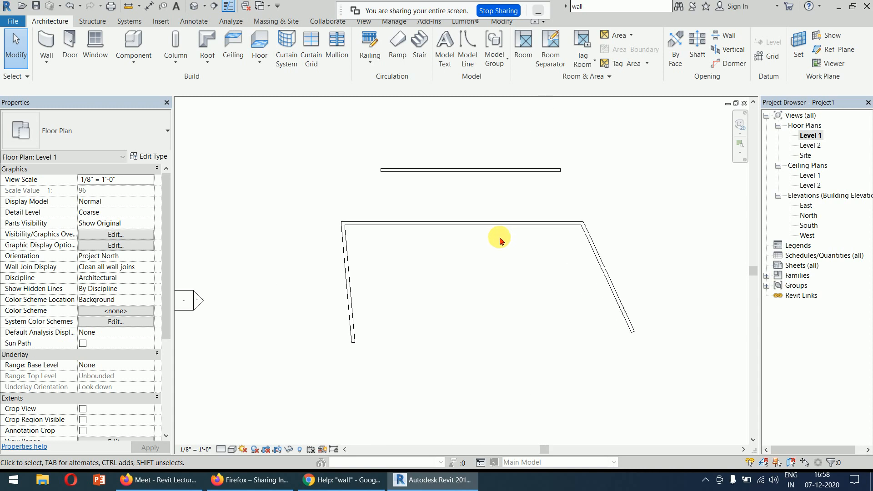
scroll(501, 240, "down", 4)
scroll(500, 241, "up", 3)
scroll(498, 240, "down", 3)
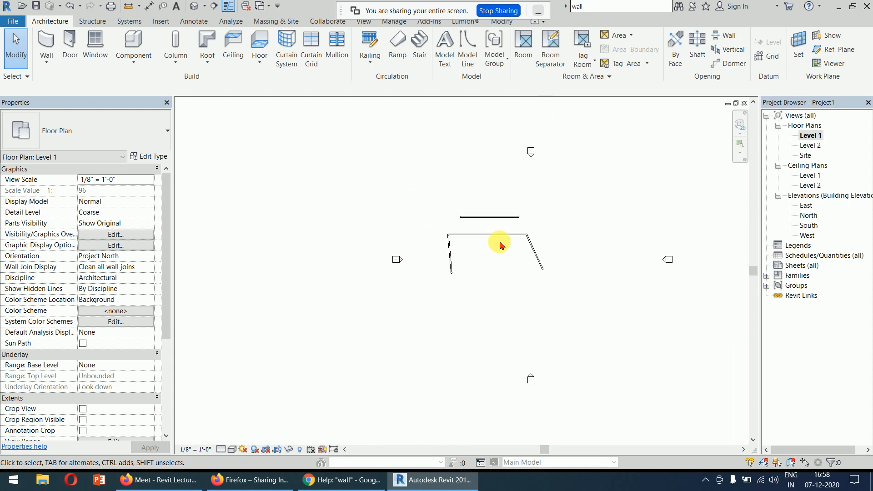
scroll(499, 247, "up", 2)
scroll(499, 247, "down", 3)
scroll(499, 247, "up", 3)
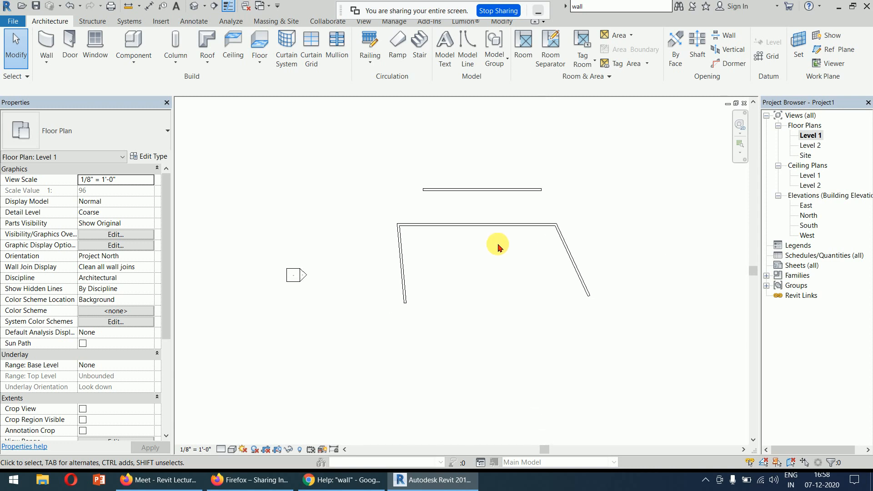
scroll(499, 247, "down", 1)
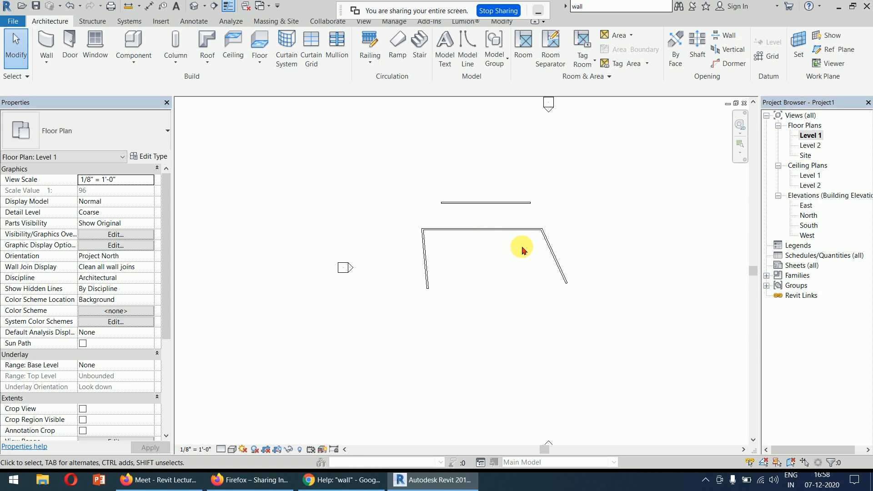
middle_click_drag(522, 251, 479, 240)
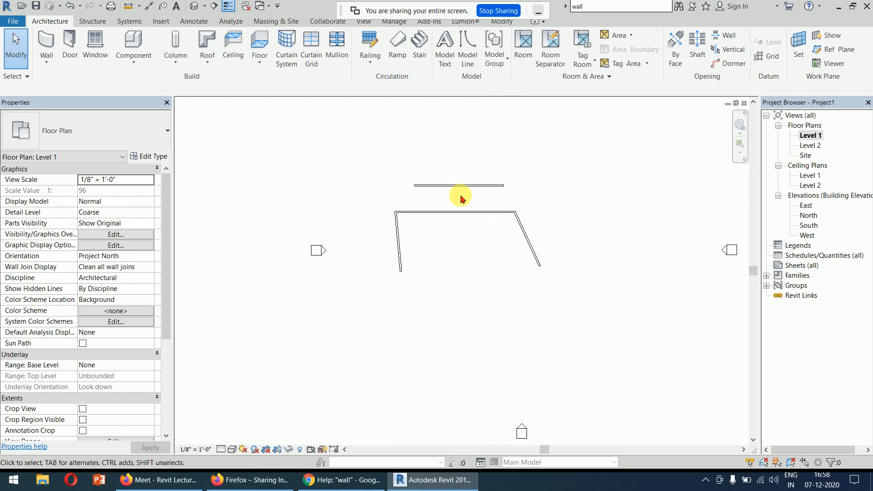
scroll(461, 199, "up", 2)
scroll(461, 198, "down", 1)
scroll(461, 199, "up", 1)
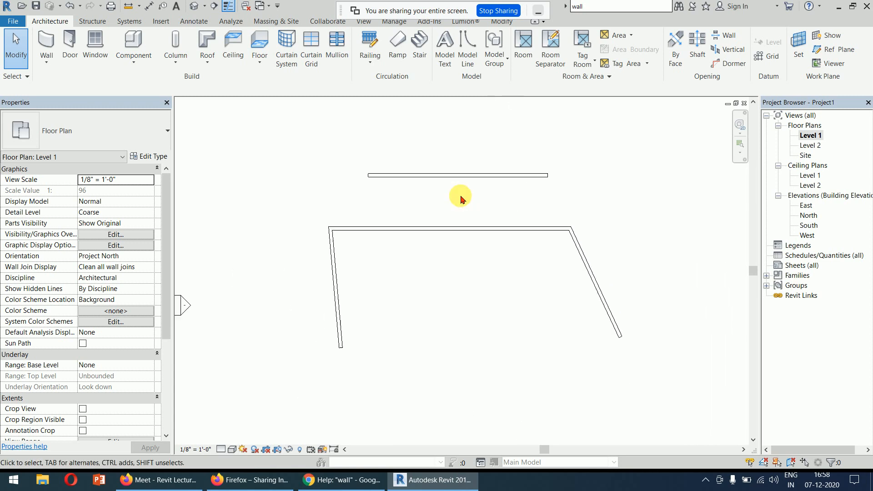
scroll(461, 199, "down", 2)
scroll(461, 199, "up", 3)
scroll(461, 199, "down", 3)
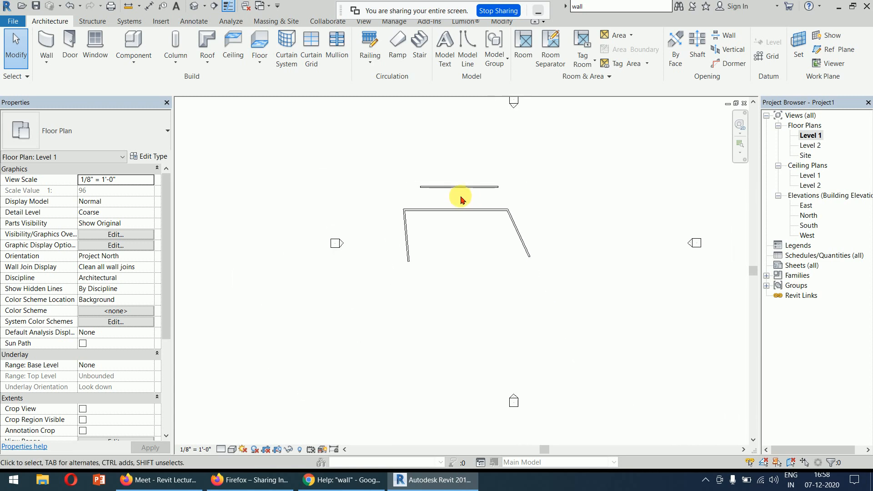
scroll(461, 198, "up", 3)
scroll(505, 199, "down", 3)
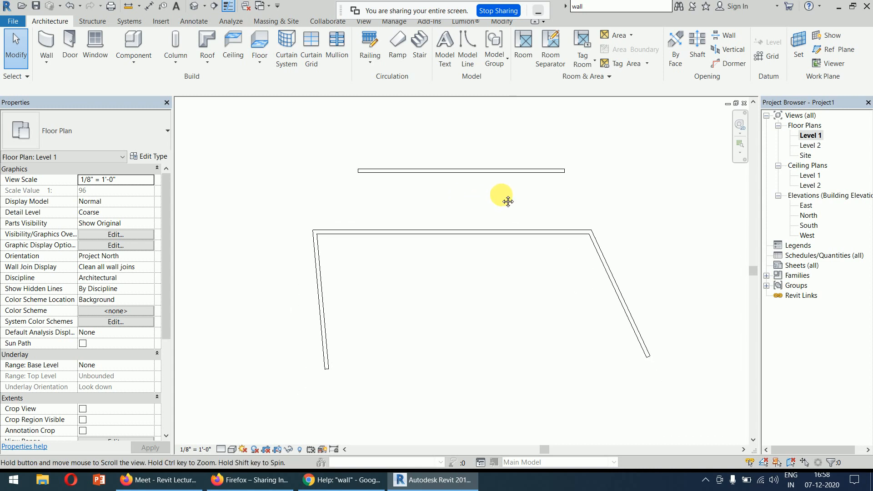
scroll(481, 194, "up", 2)
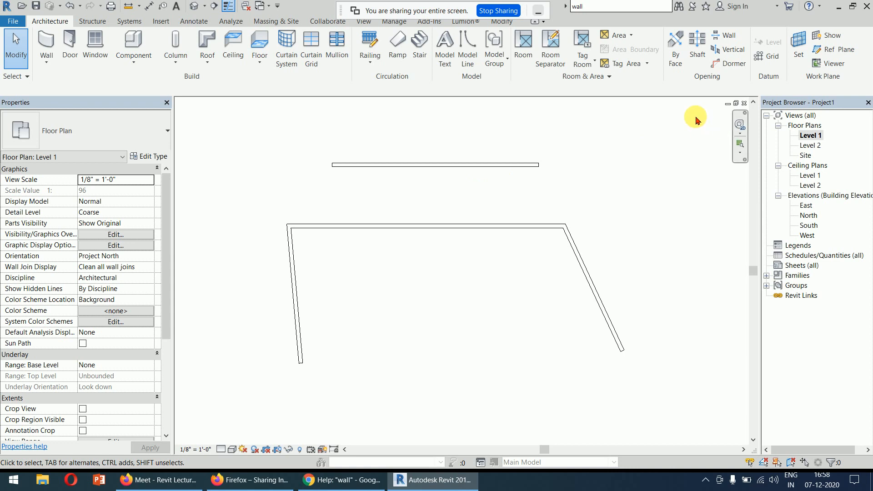
Select all four walls repeatedly with crossing and enclosing selection windows in the Level 1 plan, clearing the selection each time.
left_click_drag(695, 117, 239, 403)
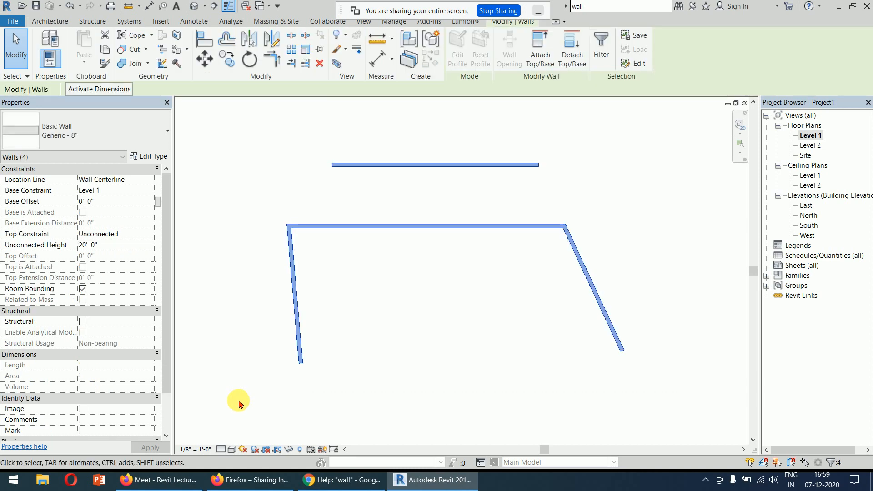
left_click(239, 403)
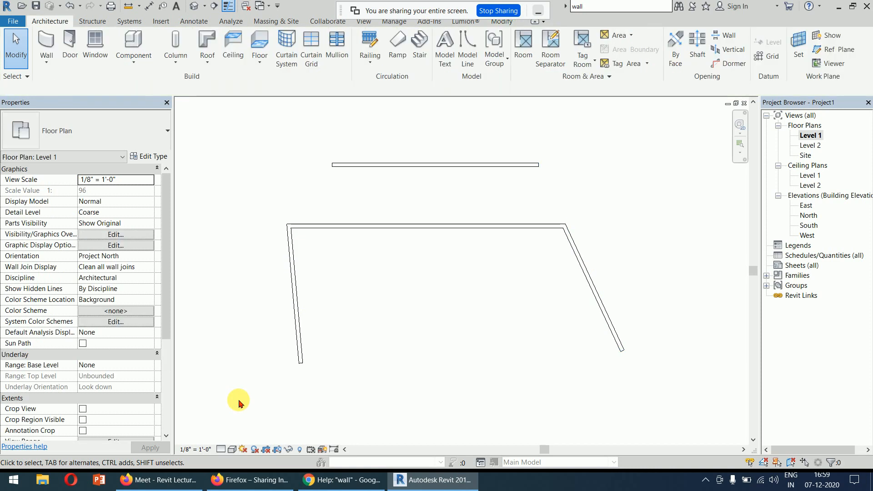
left_click_drag(682, 127, 256, 402)
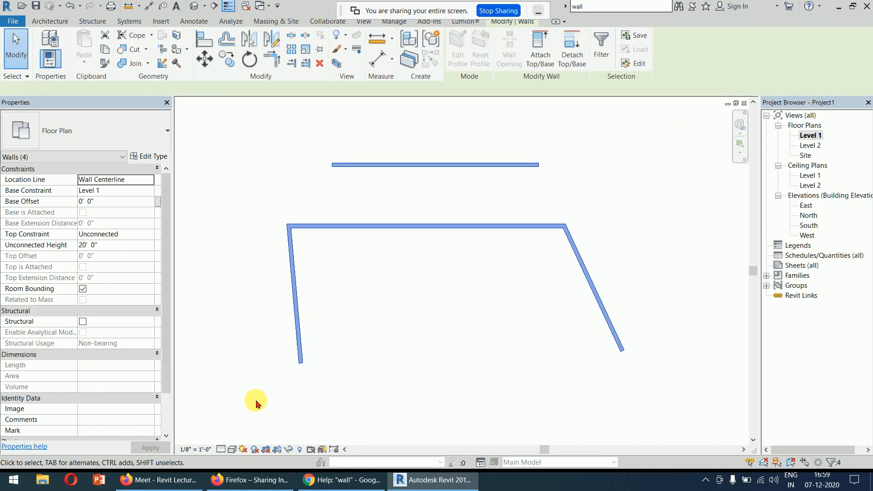
left_click(256, 403)
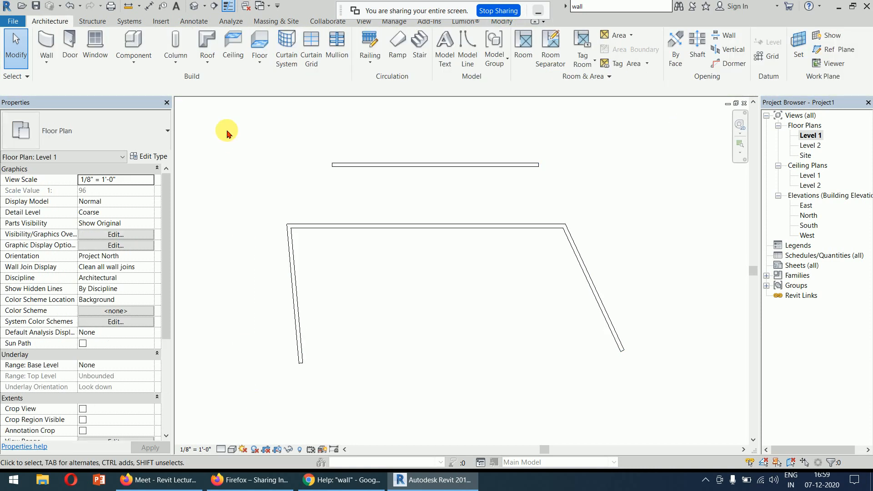
left_click_drag(214, 123, 684, 399)
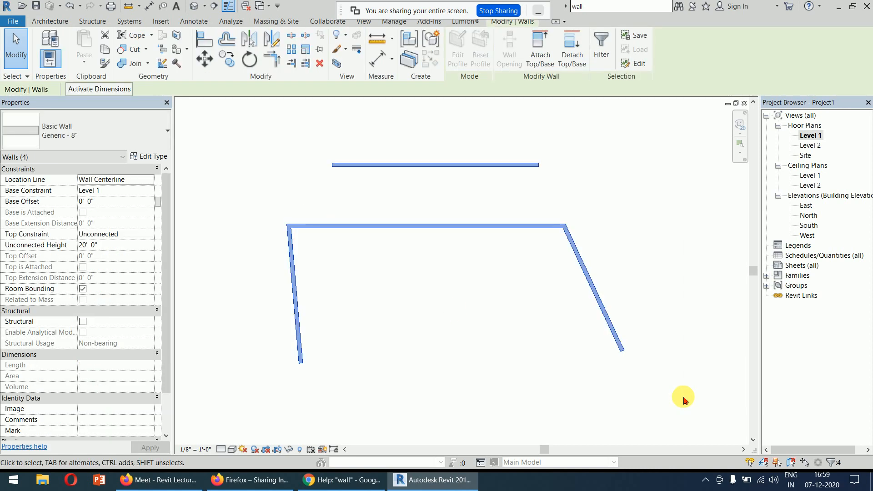
left_click(684, 398)
left_click_drag(685, 124, 257, 406)
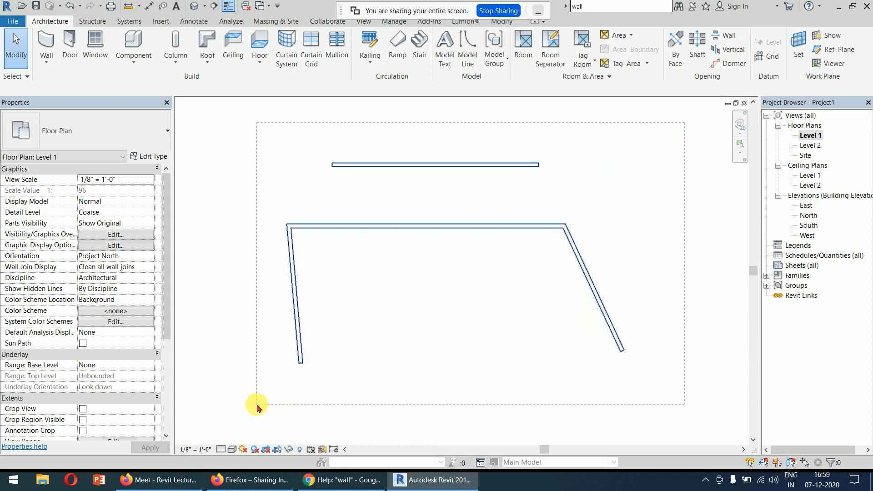
left_click_drag(257, 406, 252, 403)
left_click(209, 131)
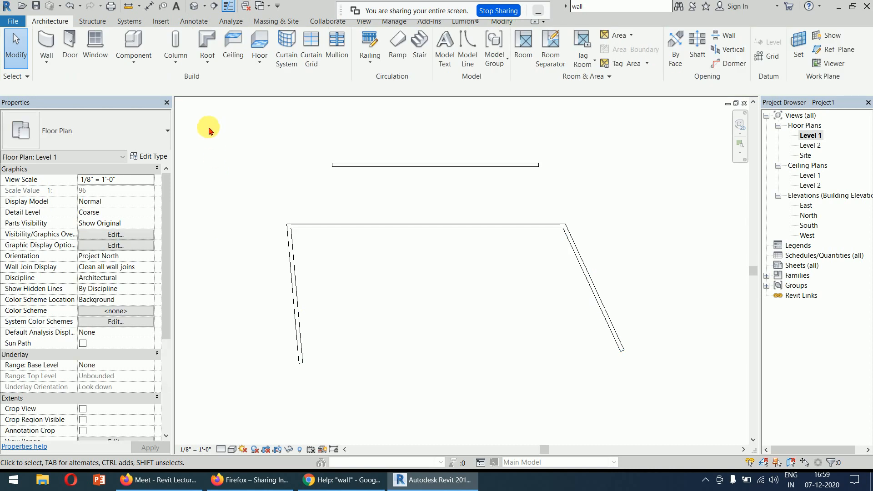
left_click_drag(208, 126, 694, 396)
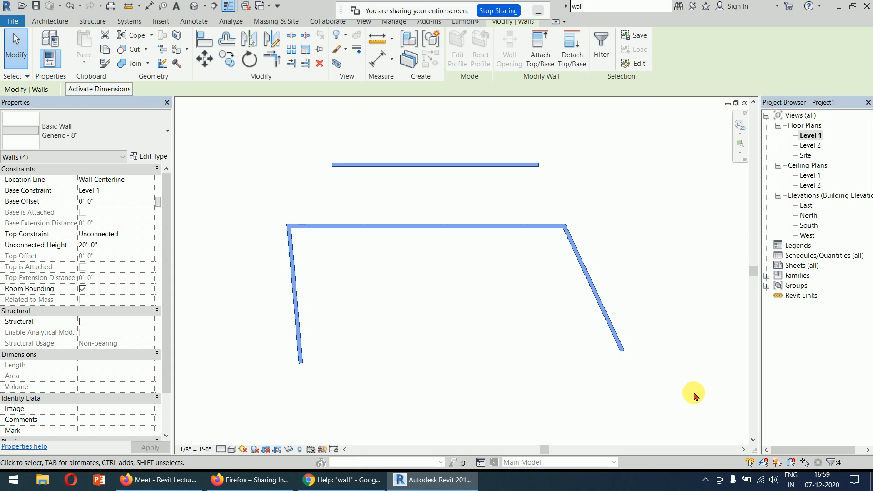
left_click(693, 396)
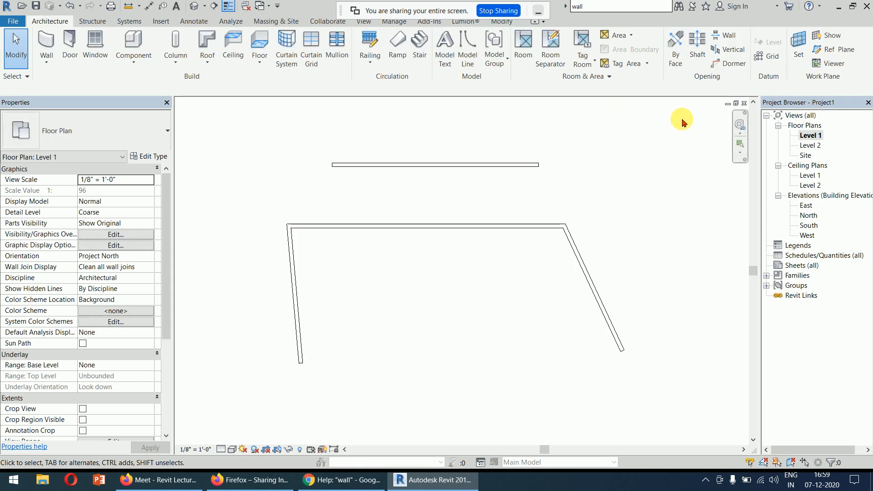
Test selecting the upper horizontal wall with a fully enclosing window and with crossing windows over its right part, clearing each selection.
left_click_drag(681, 119, 552, 184)
left_click_drag(522, 112, 670, 199)
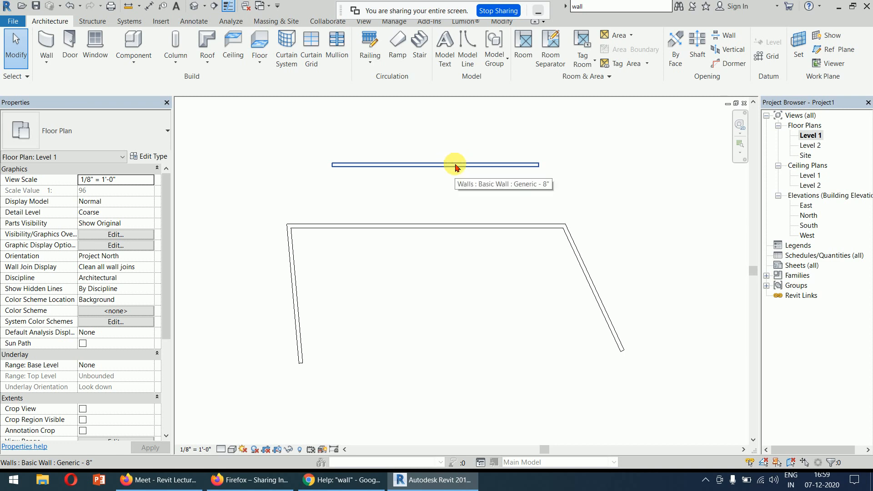
left_click_drag(287, 134, 580, 197)
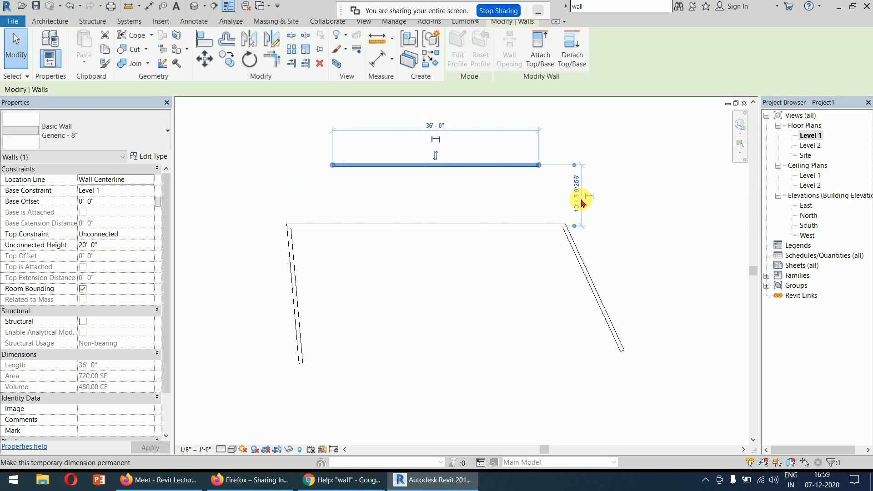
left_click(624, 194)
left_click_drag(598, 116, 485, 195)
left_click(564, 160)
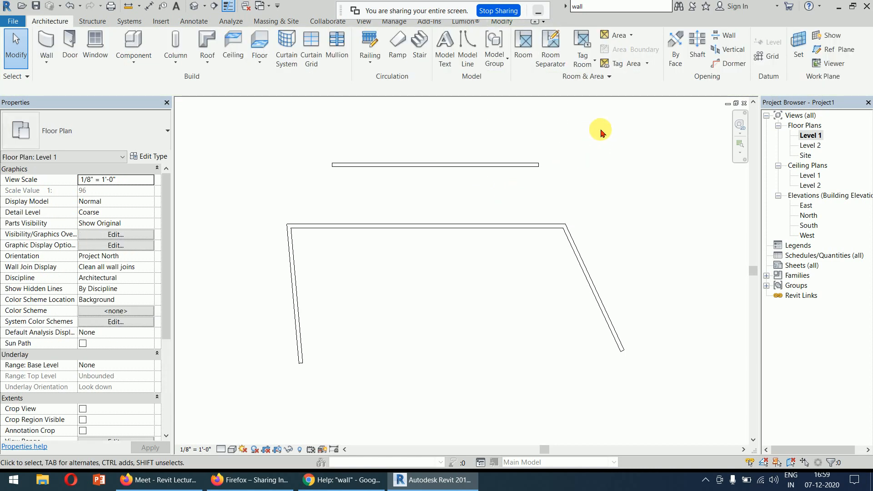
left_click_drag(606, 121, 472, 195)
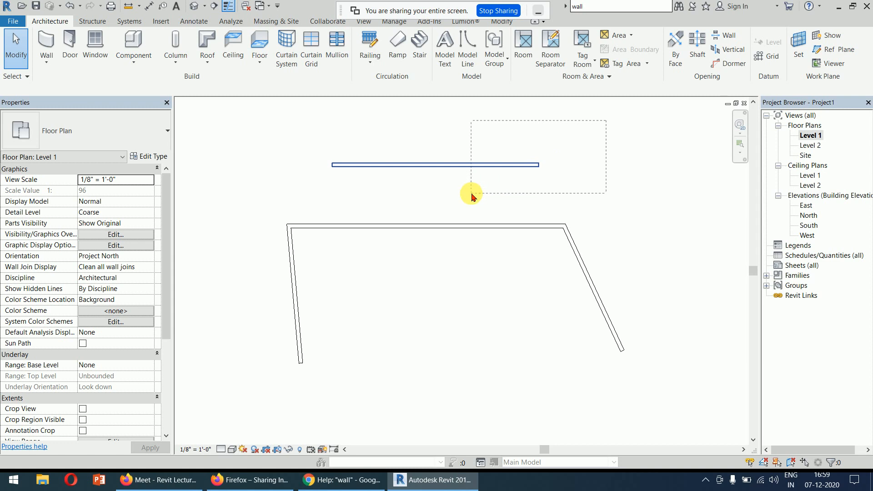
left_click_drag(471, 196, 472, 196)
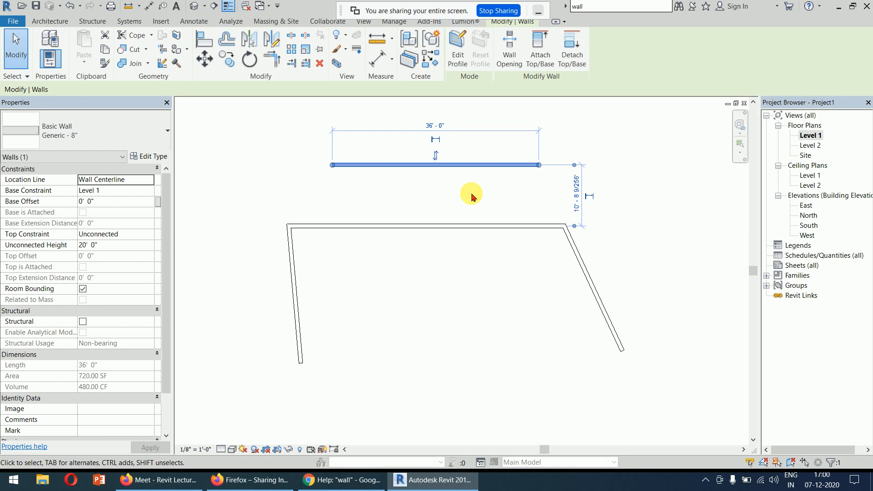
left_click(472, 196)
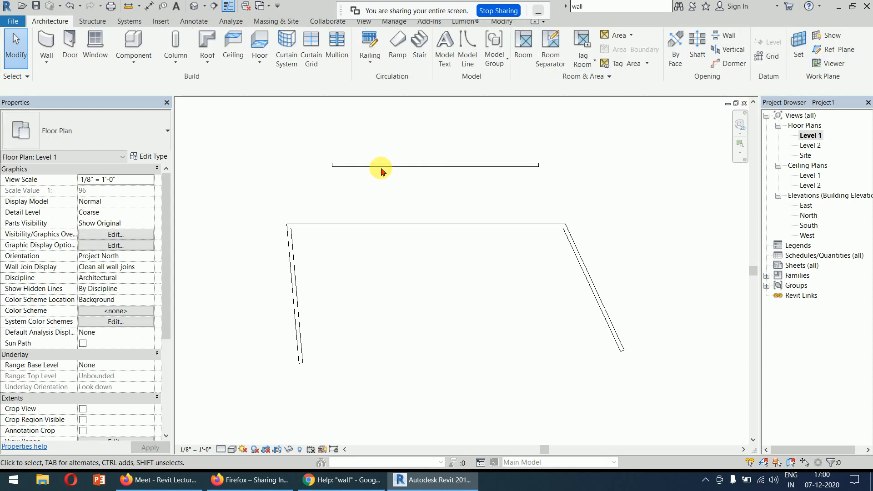
Compare left-to-right windows partly and fully around the upper wall with a right-to-left crossing window, and clear the selection.
left_click_drag(277, 117, 459, 193)
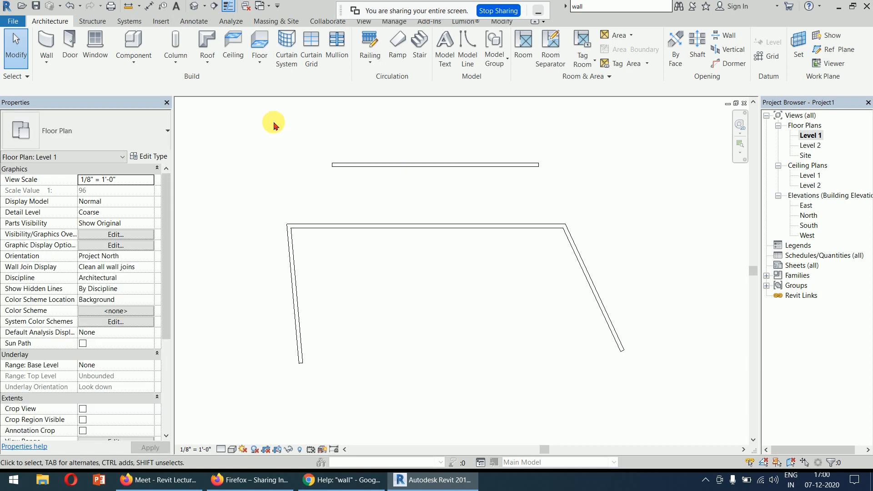
left_click_drag(274, 122, 422, 184)
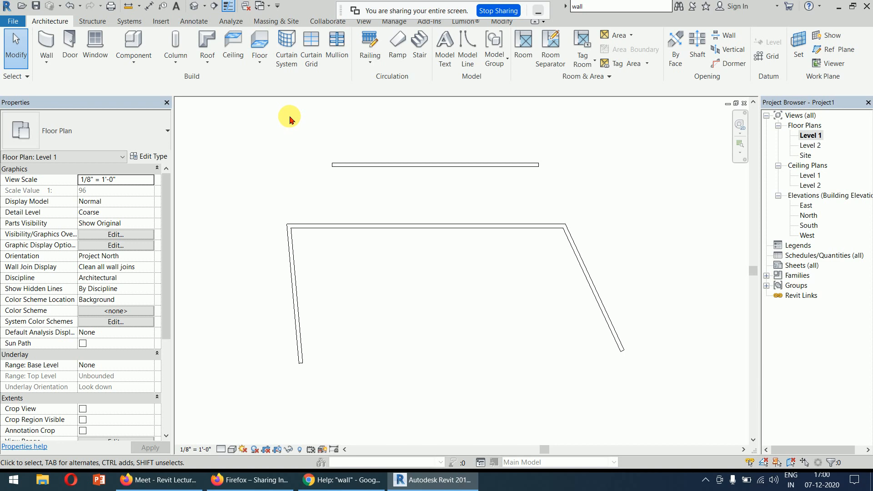
left_click_drag(290, 116, 566, 203)
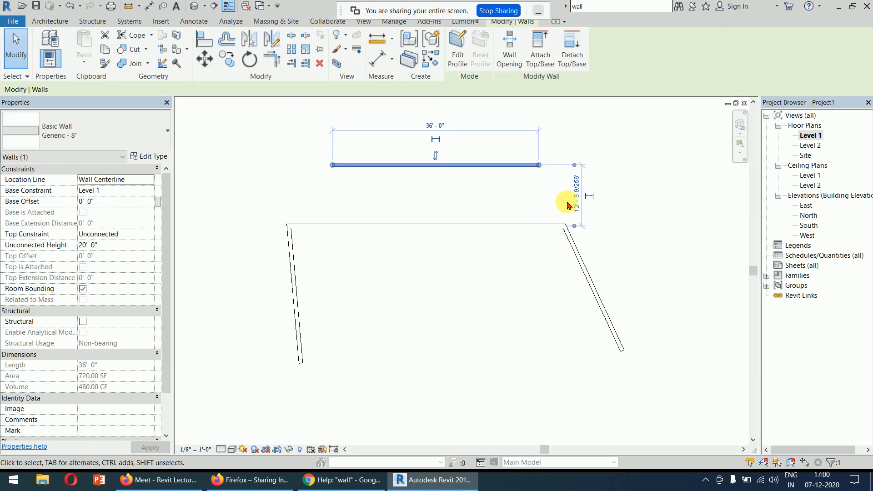
left_click(568, 205)
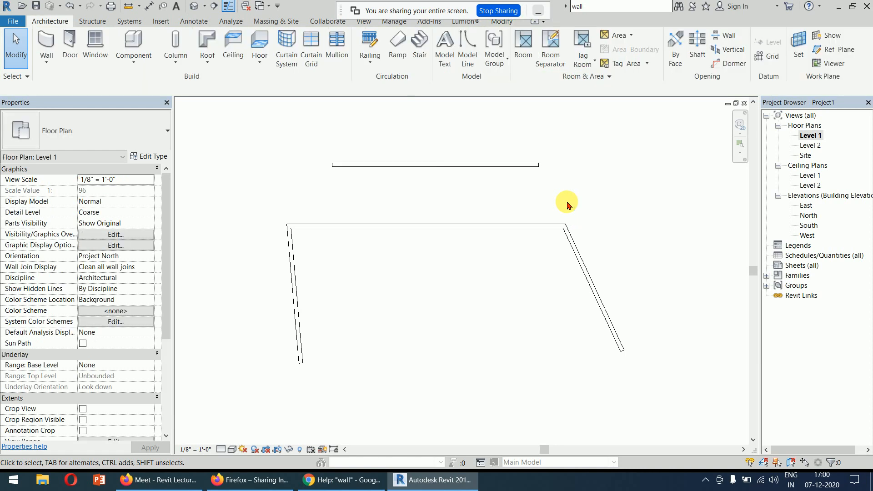
left_click_drag(609, 133, 478, 200)
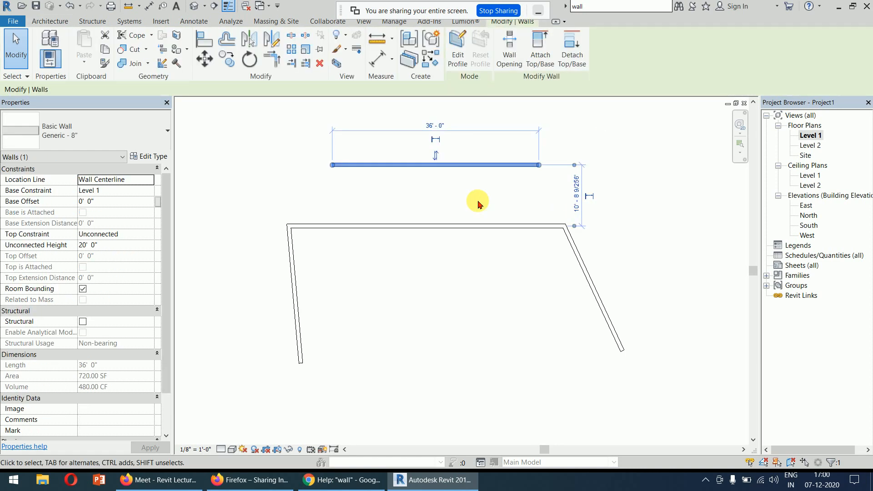
left_click(478, 204)
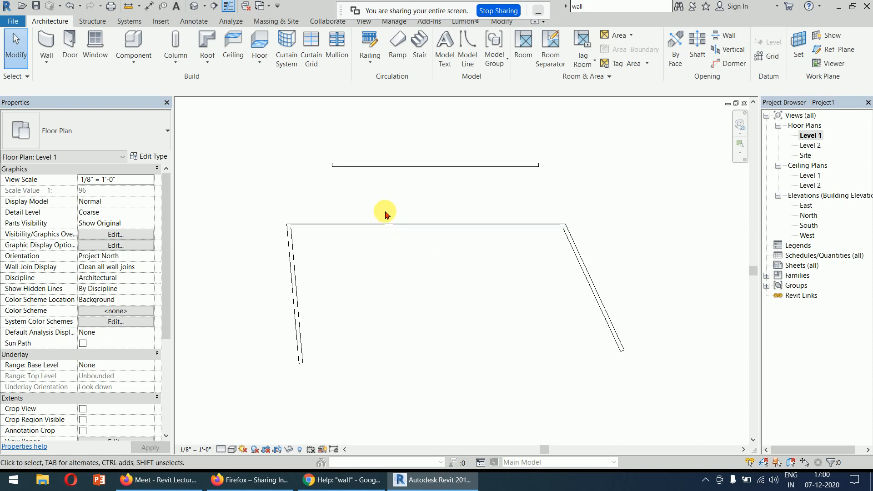
left_click_drag(385, 211, 438, 243)
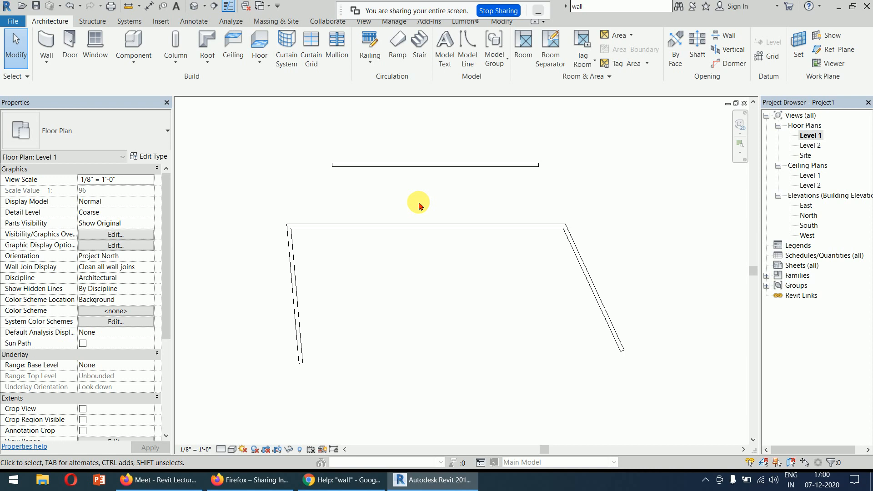
scroll(435, 245, "down", 2)
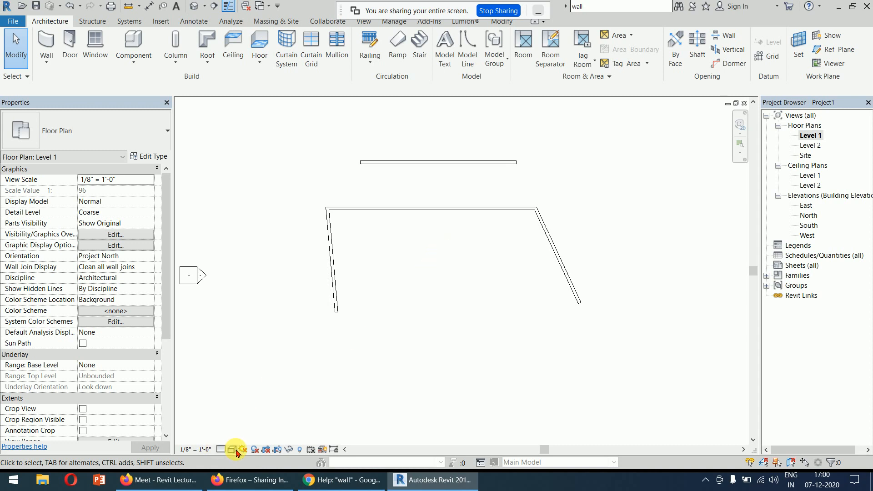
scroll(477, 168, "up", 2)
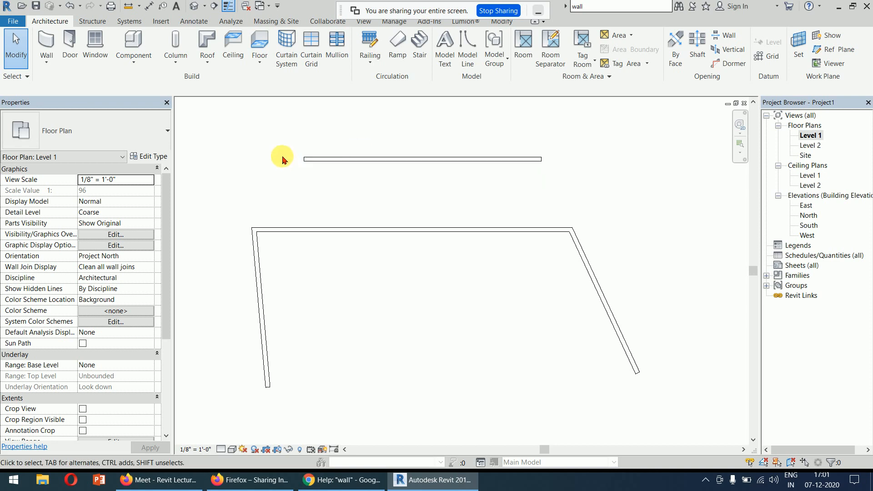
scroll(482, 162, "up", 2)
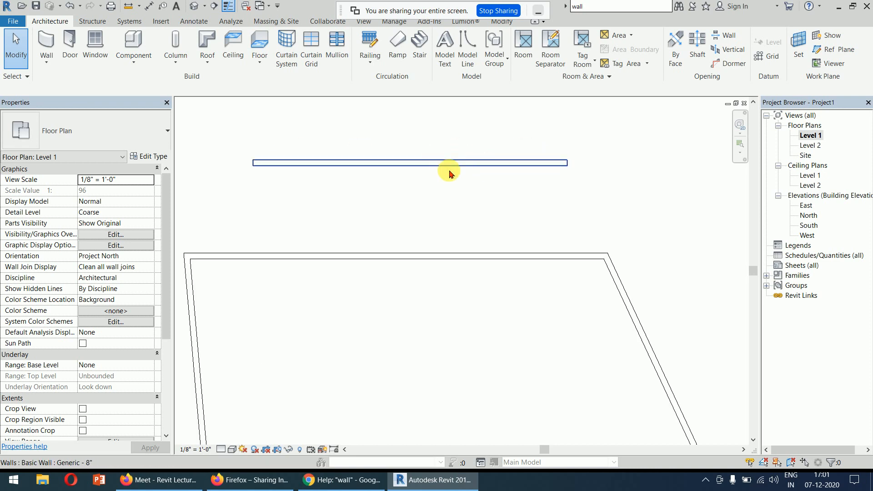
Turn off Thin Lines and examine the walls' line weights at several zoom levels in the Level 1 plan.
scroll(300, 142, "up", 2)
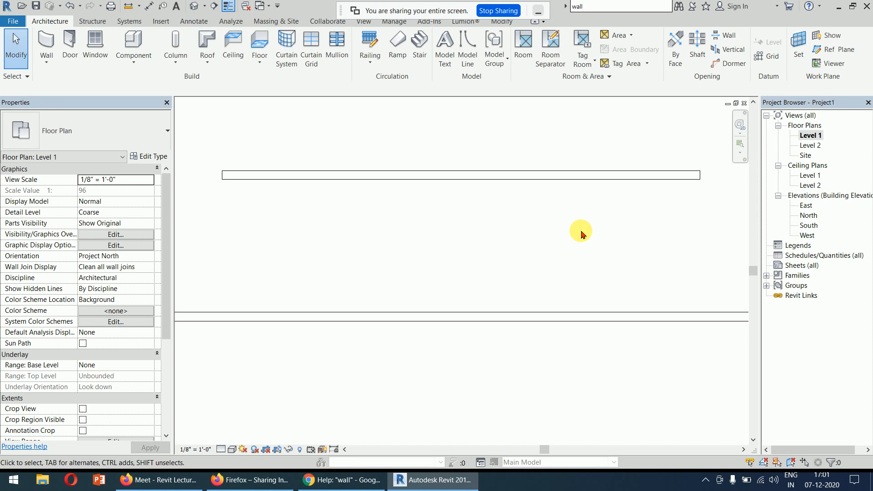
left_click(227, 6)
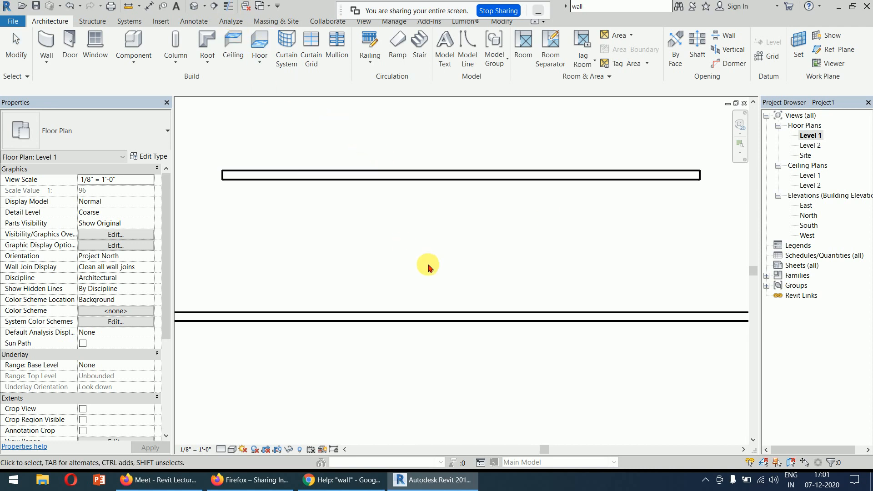
scroll(474, 246, "down", 3)
middle_click_drag(470, 298, 470, 206)
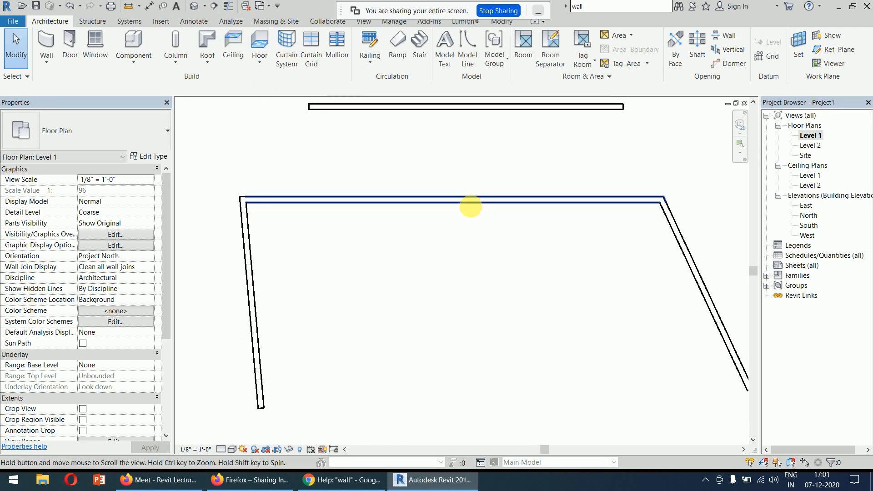
scroll(471, 207, "up", 3)
scroll(448, 195, "up", 2)
scroll(482, 258, "up", 2)
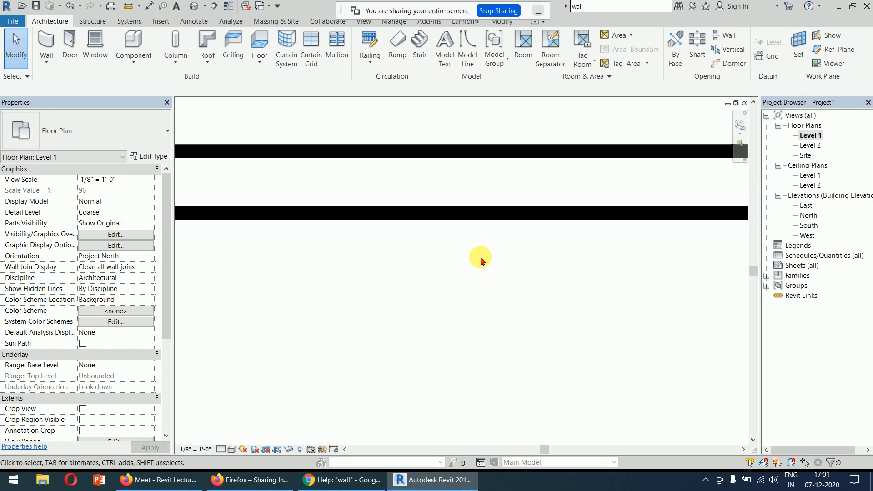
scroll(480, 258, "up", 3)
scroll(481, 260, "down", 2)
middle_click_drag(484, 278, 487, 347)
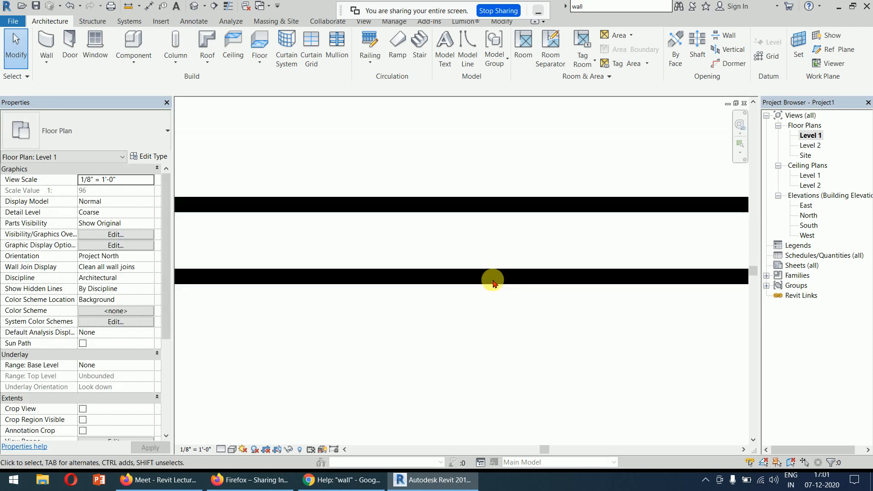
scroll(494, 281, "down", 8)
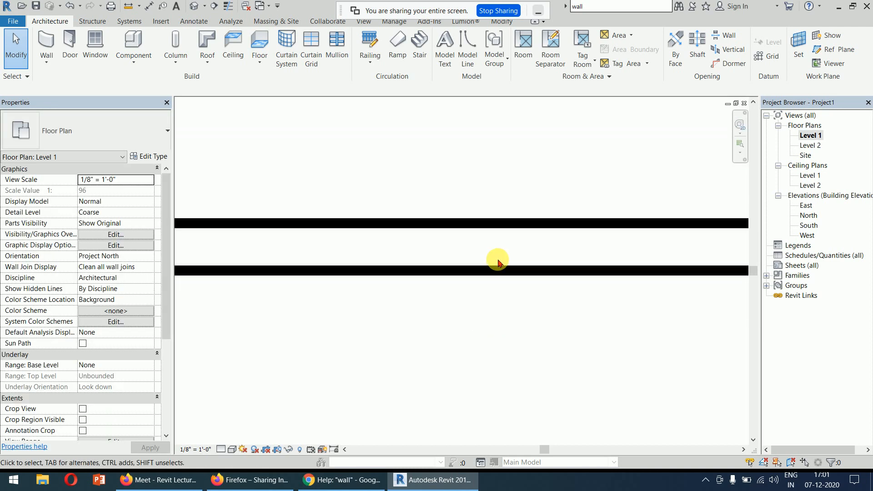
scroll(498, 260, "down", 4)
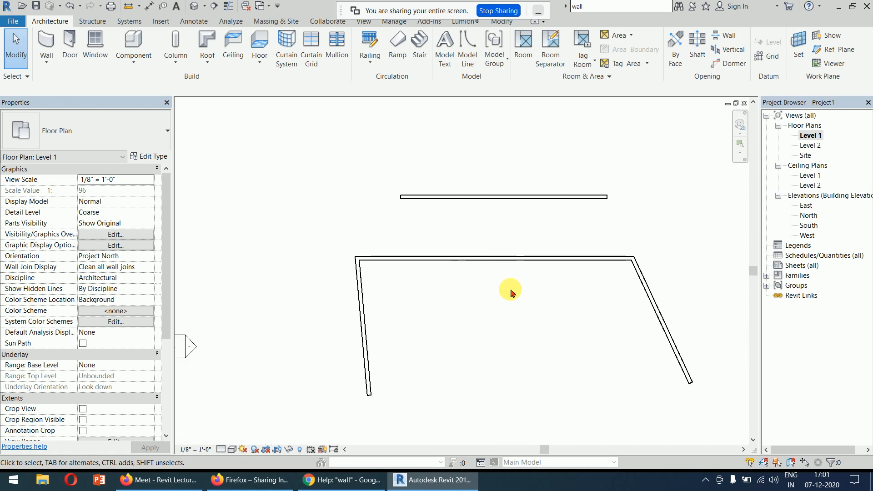
middle_click_drag(521, 298, 491, 290)
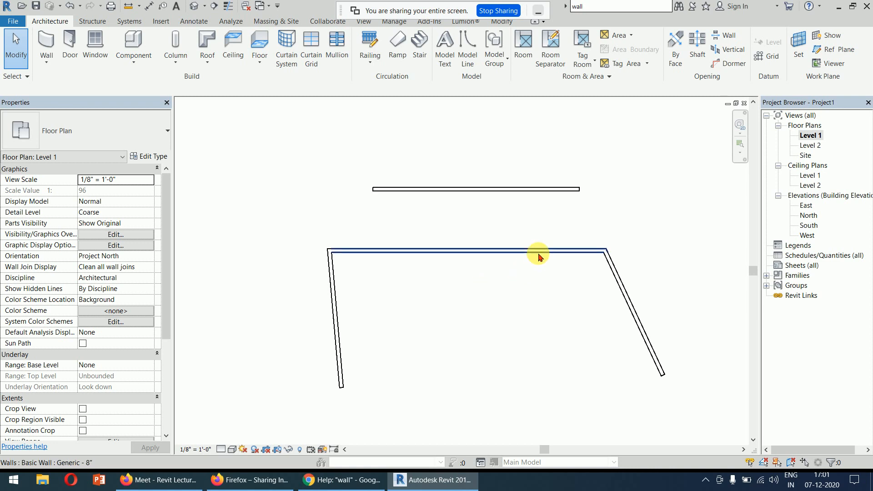
Turn Thin Lines back on while viewing the horizontal wall of the open outline up close.
scroll(537, 254, "up", 8)
scroll(538, 254, "up", 3)
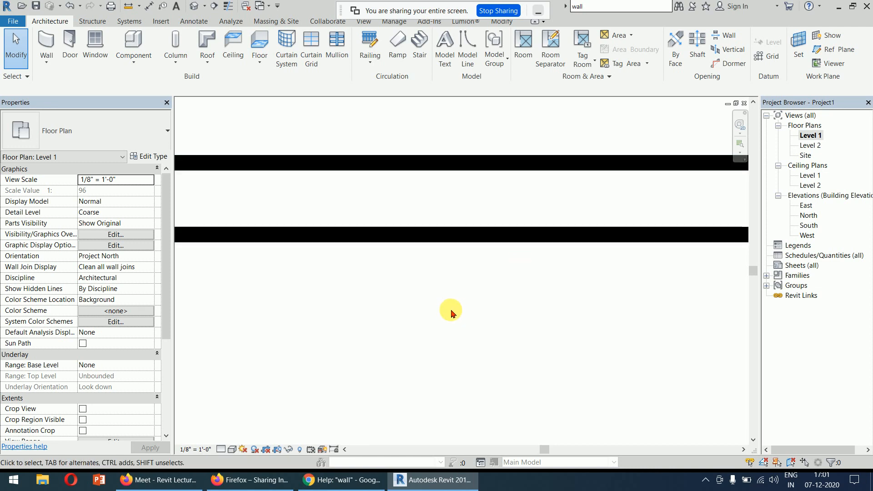
left_click(228, 6)
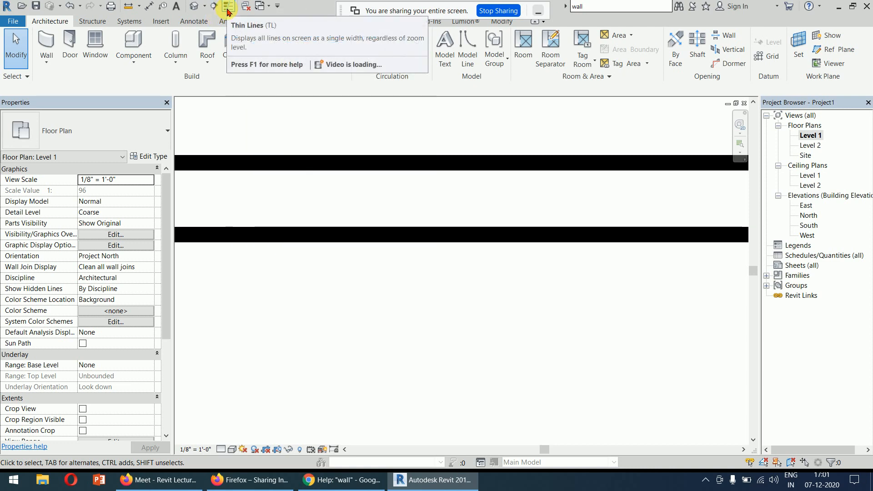
left_click(227, 6)
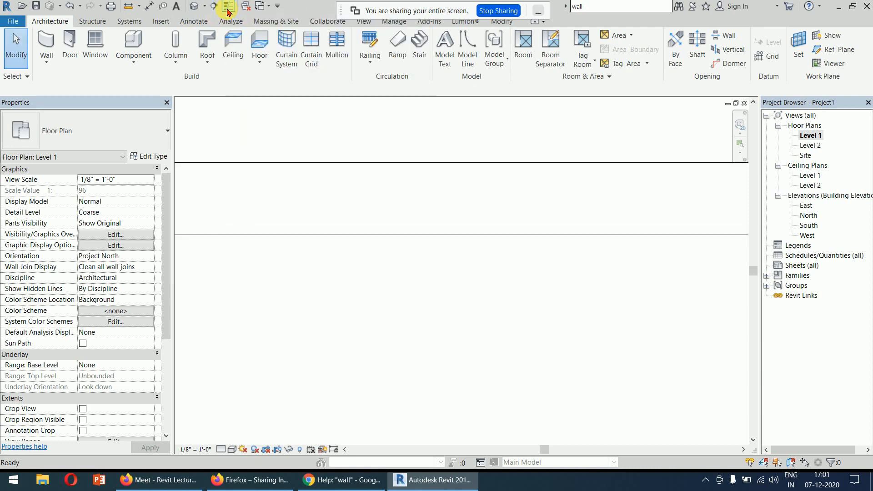
Examine the thin-line display of the upper wall and the connected walls at several zoom levels.
scroll(459, 195, "down", 2)
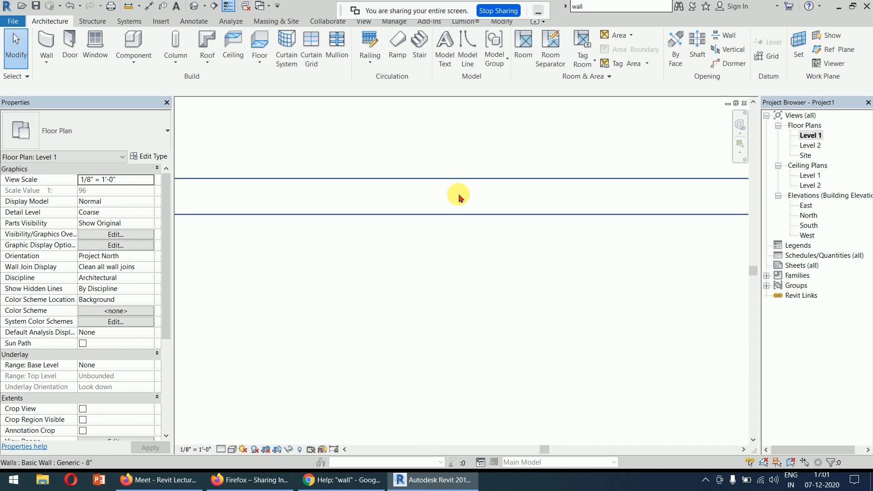
scroll(459, 198, "down", 3)
scroll(458, 203, "up", 1)
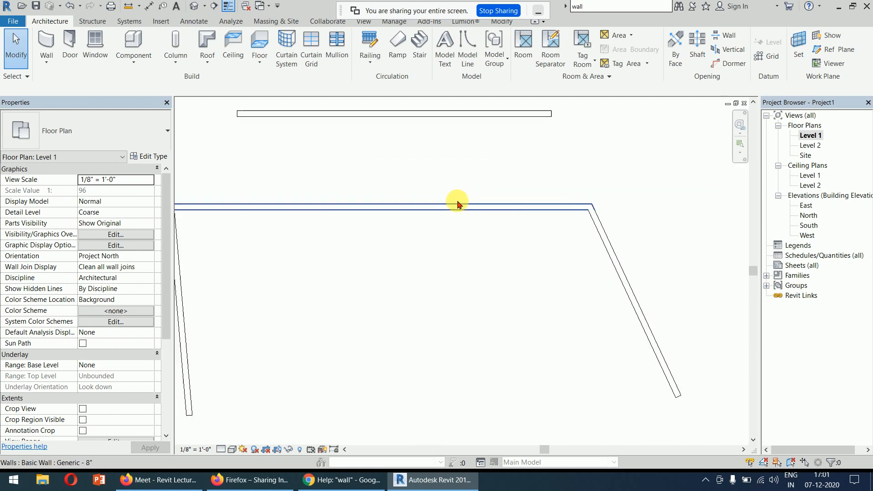
scroll(458, 204, "up", 4)
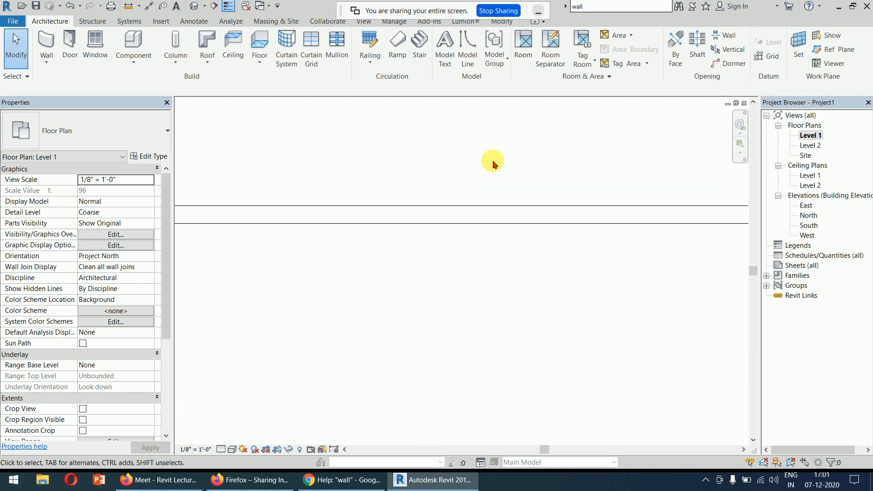
scroll(494, 162, "down", 4)
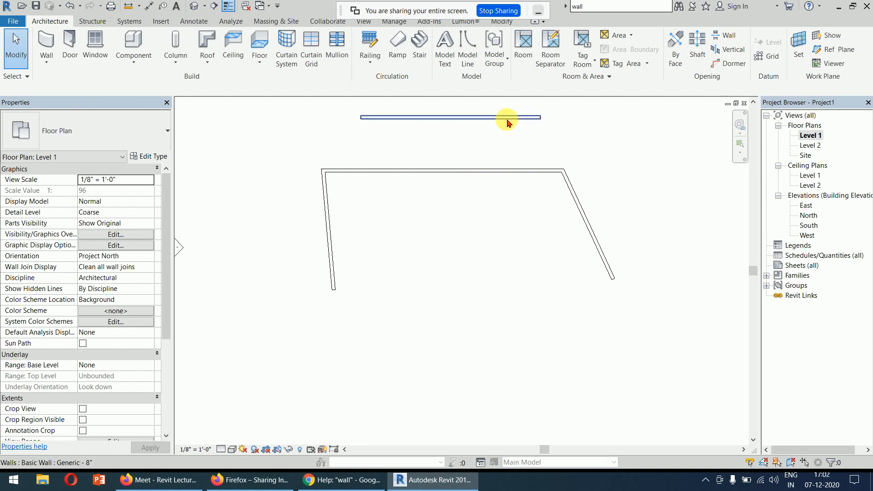
scroll(508, 120, "up", 5)
middle_click_drag(511, 138, 523, 182)
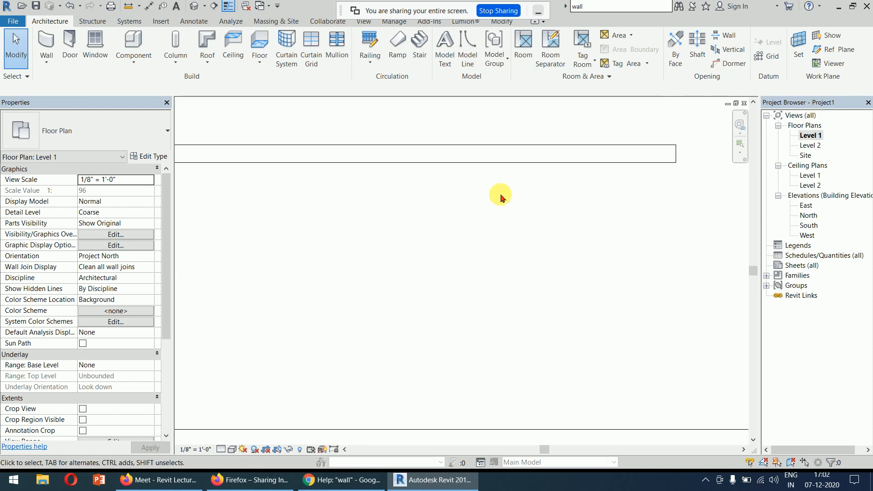
scroll(501, 196, "down", 5)
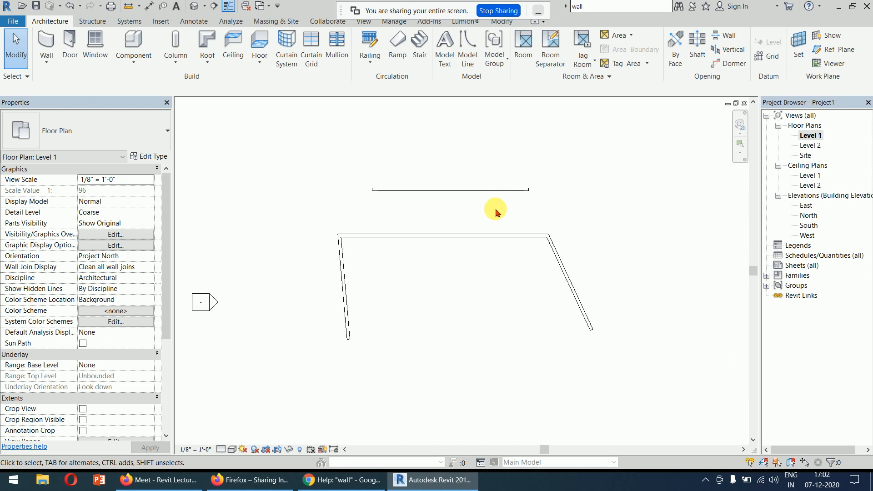
middle_click_drag(497, 208, 494, 189)
scroll(503, 162, "up", 2)
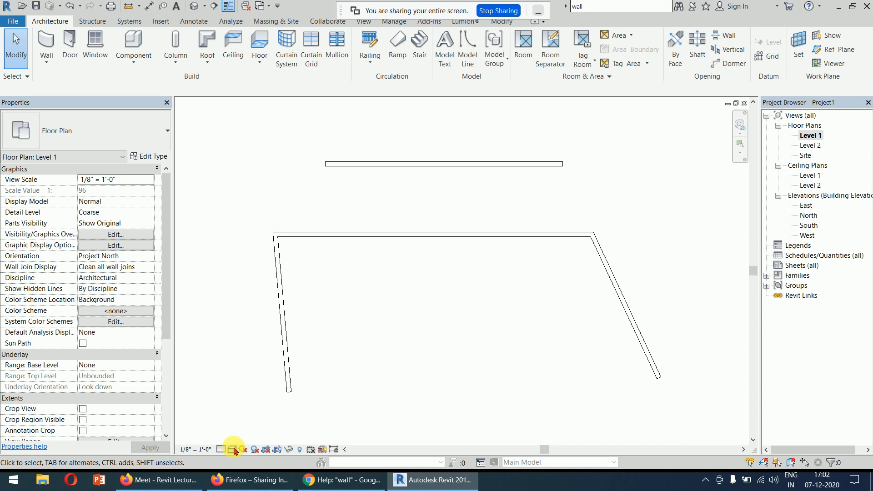
Set the Level 1 plan's visual style to Shaded and inspect the shaded walls up close.
left_click(233, 450)
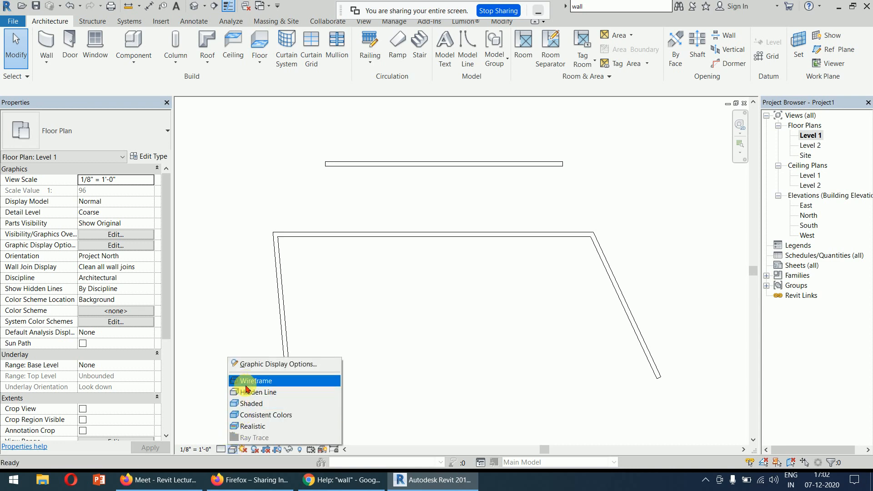
left_click(247, 404)
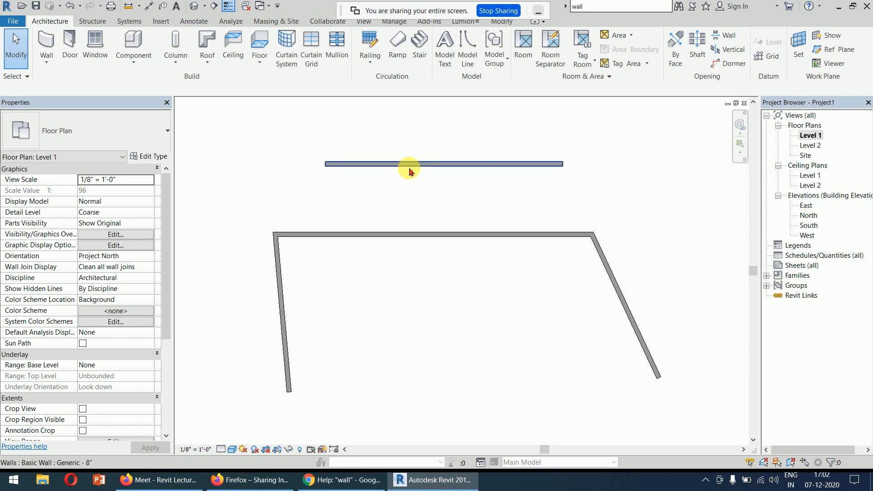
scroll(414, 167, "up", 6)
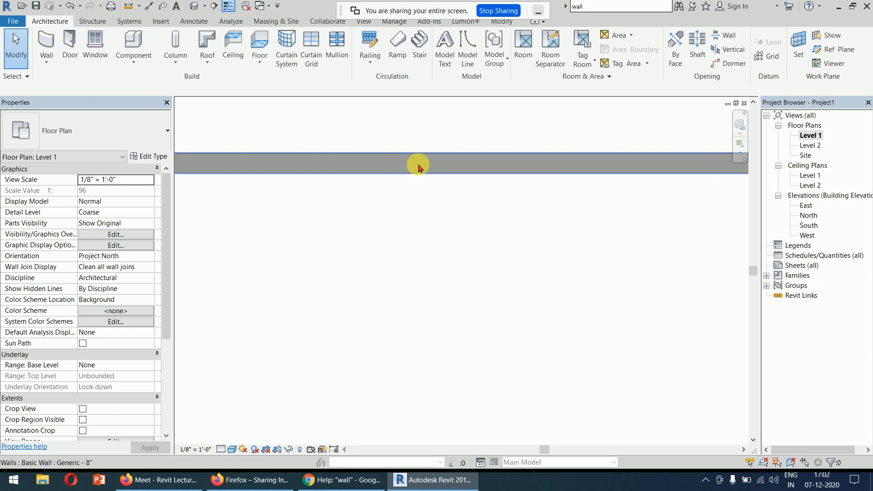
scroll(418, 167, "up", 3)
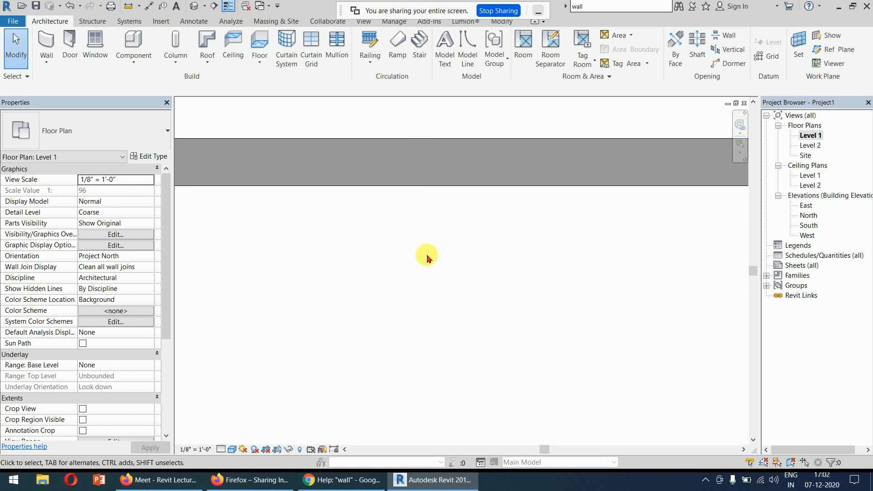
scroll(427, 258, "down", 6)
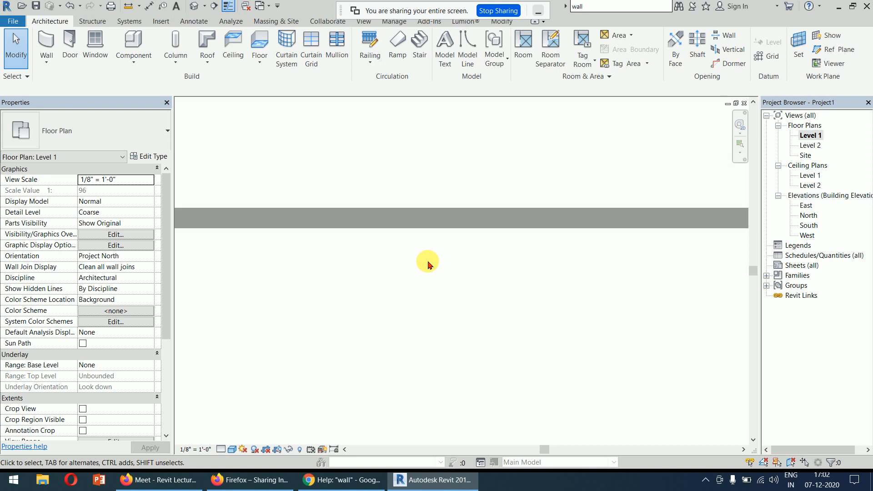
middle_click_drag(458, 287, 457, 224)
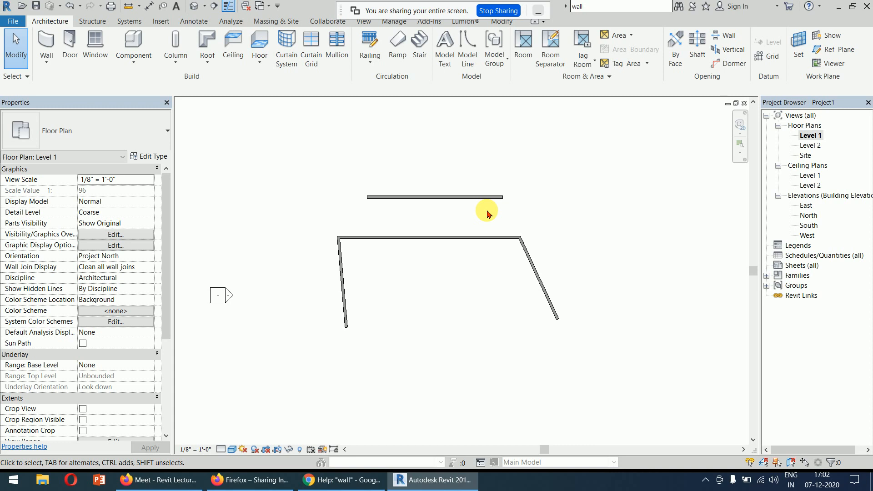
Select all four walls with a crossing window and delete them from the Level 1 plan.
left_click_drag(634, 152, 296, 366)
key("Delete")
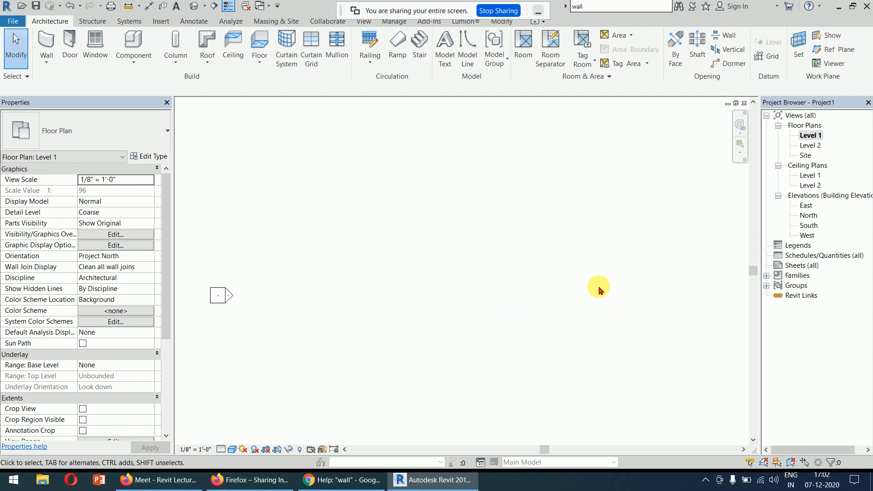
scroll(598, 290, "down", 3)
scroll(598, 289, "down", 1)
middle_click_drag(587, 286, 452, 243)
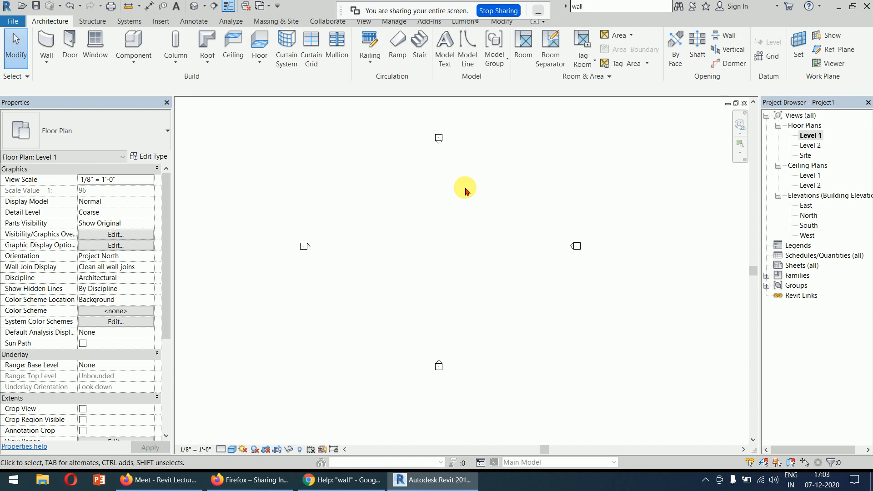
scroll(465, 190, "up", 2)
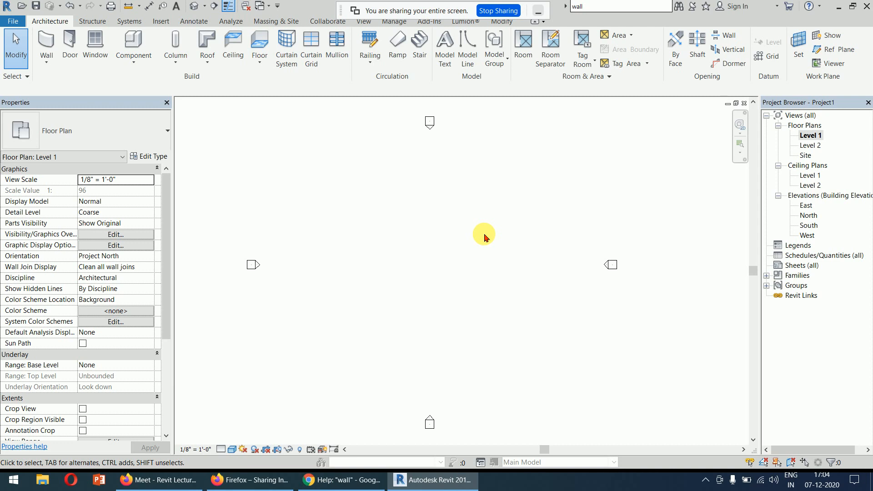
Set the project's length units to feet and fractional inches in the Project Units settings.
key("u")
key("n")
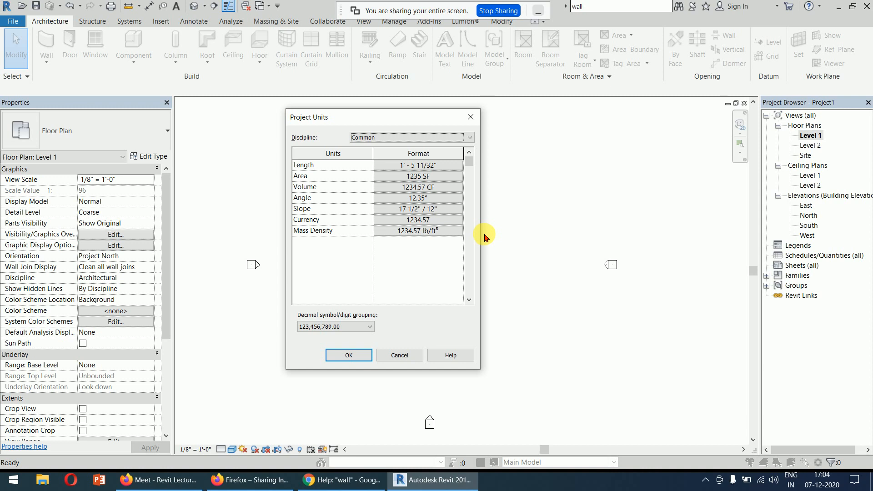
left_click_drag(393, 115, 407, 108)
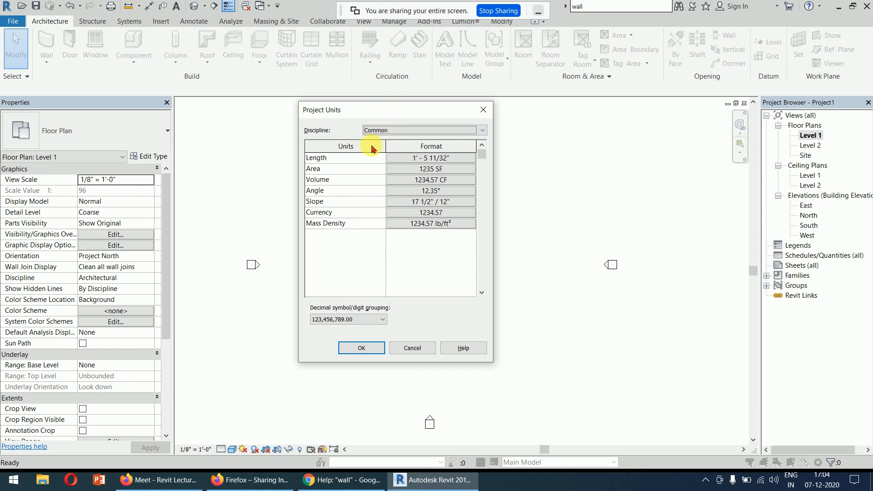
left_click(456, 162)
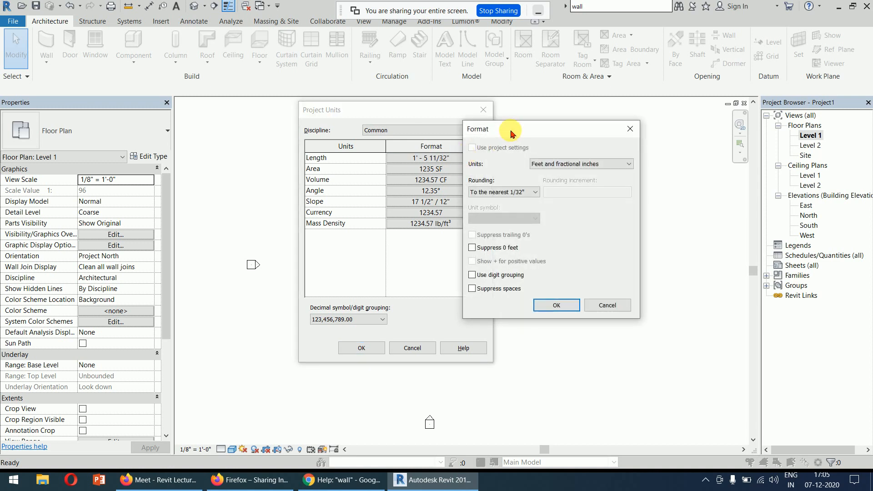
left_click_drag(513, 131, 434, 93)
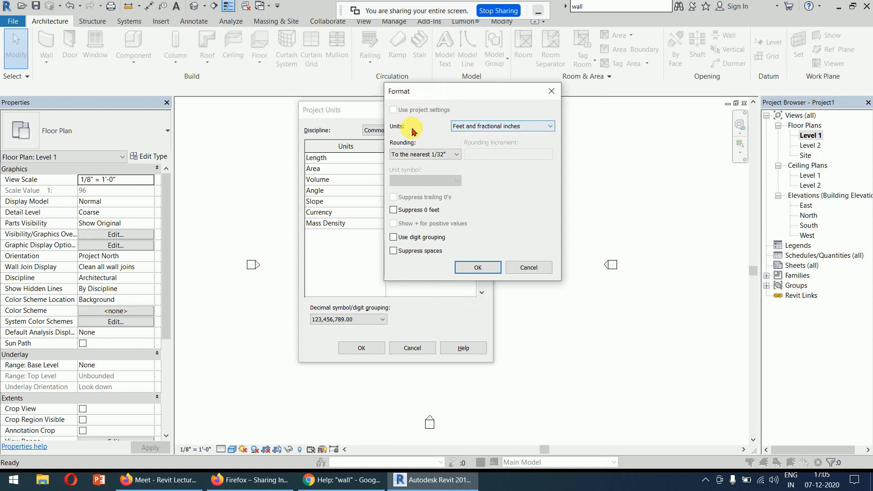
left_click(495, 128)
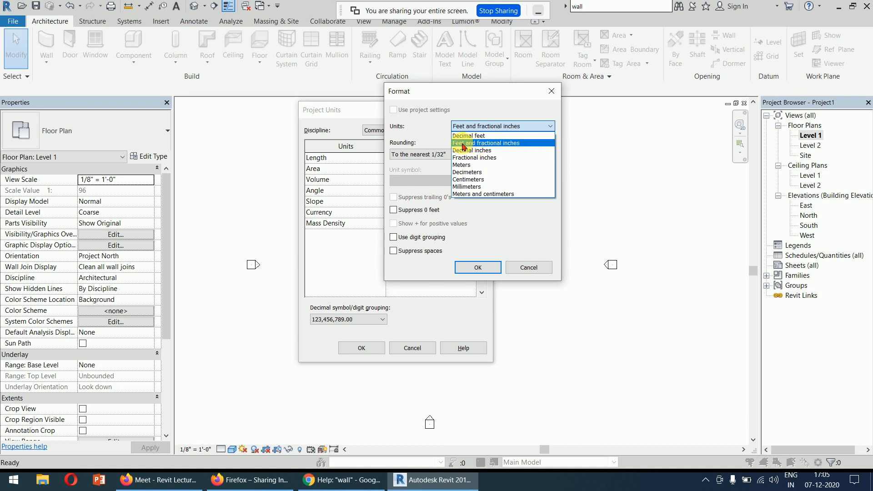
left_click(525, 148)
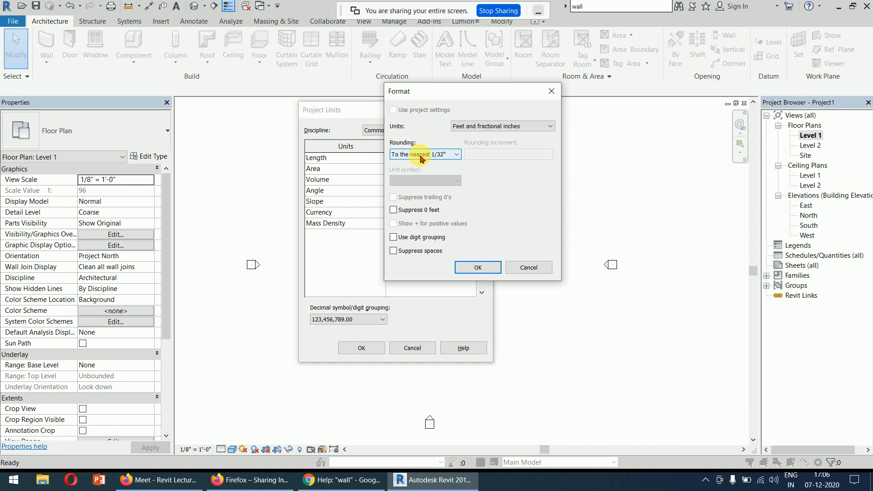
Set the length rounding to the nearest 1/16" and accept the length format.
left_click(444, 157)
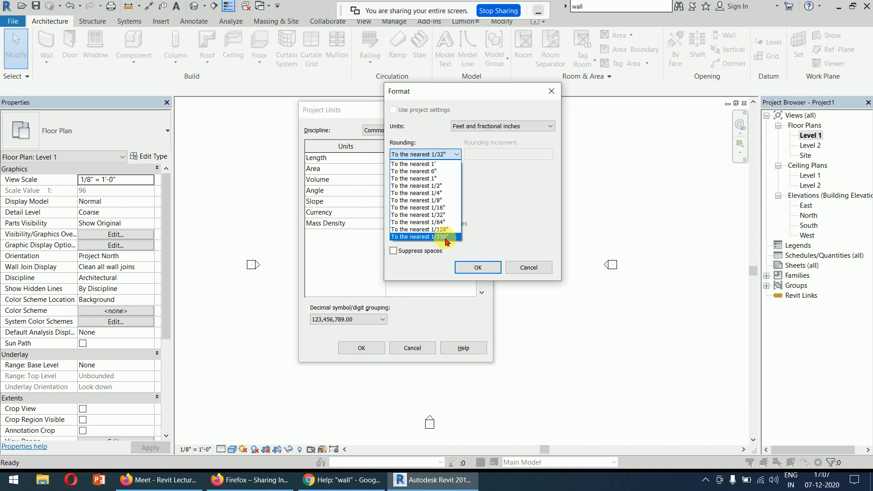
left_click(454, 208)
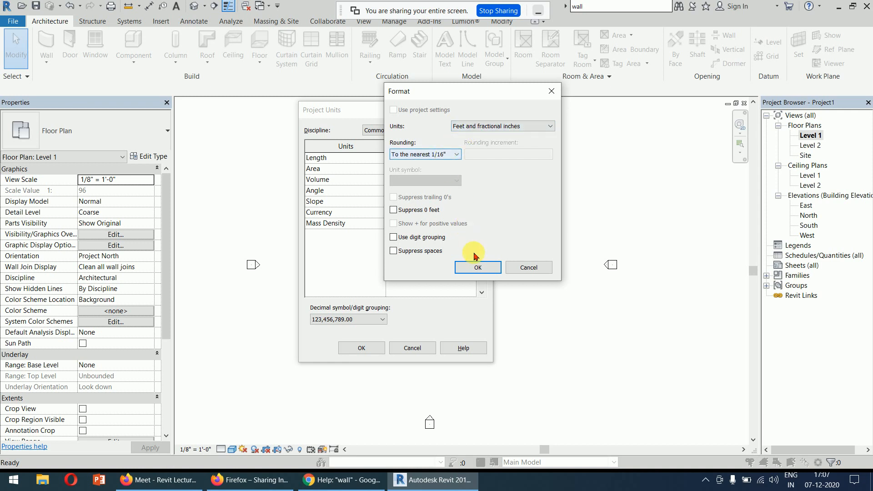
left_click(479, 270)
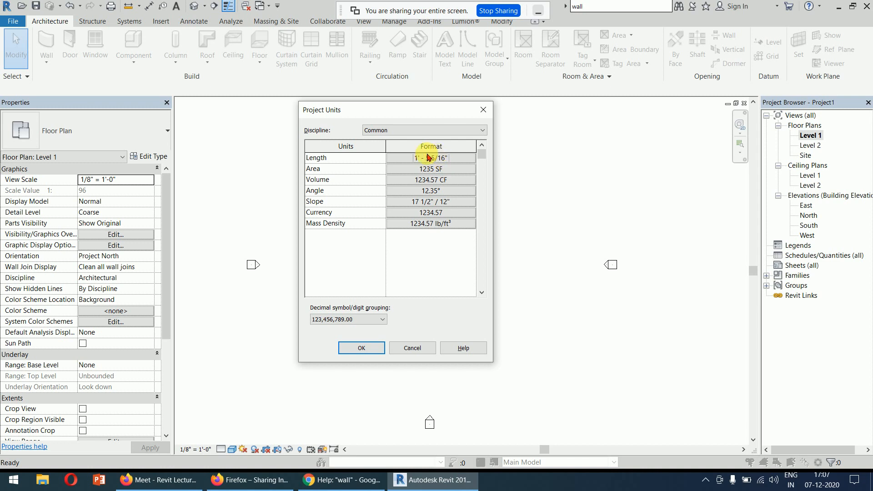
left_click(437, 158)
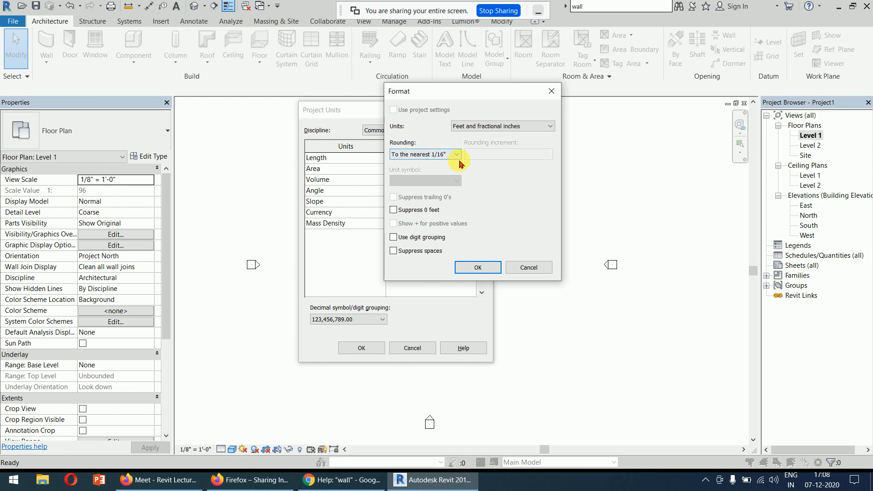
left_click(477, 267)
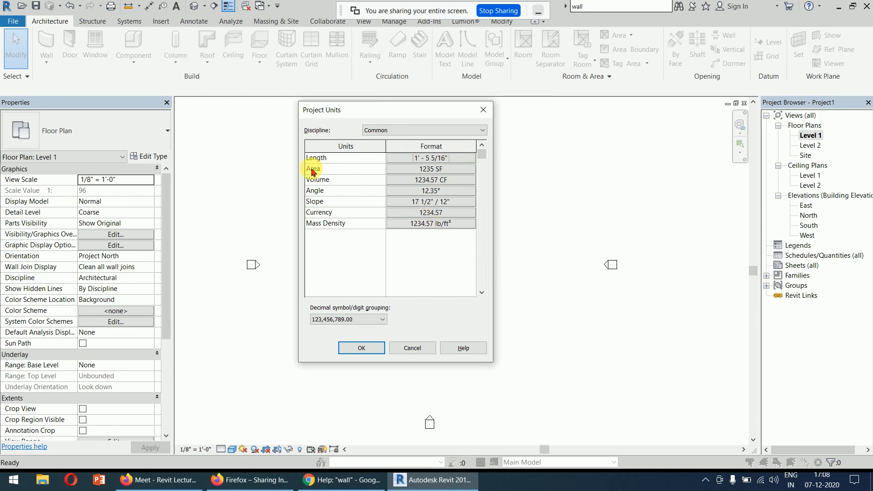
Set the project's area format to square feet, trying the ft² unit symbol before choosing SF.
left_click(440, 172)
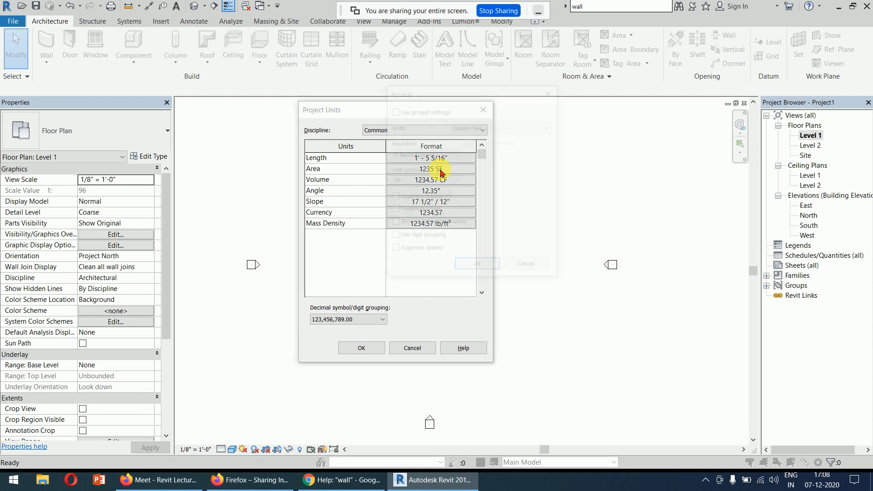
left_click(491, 128)
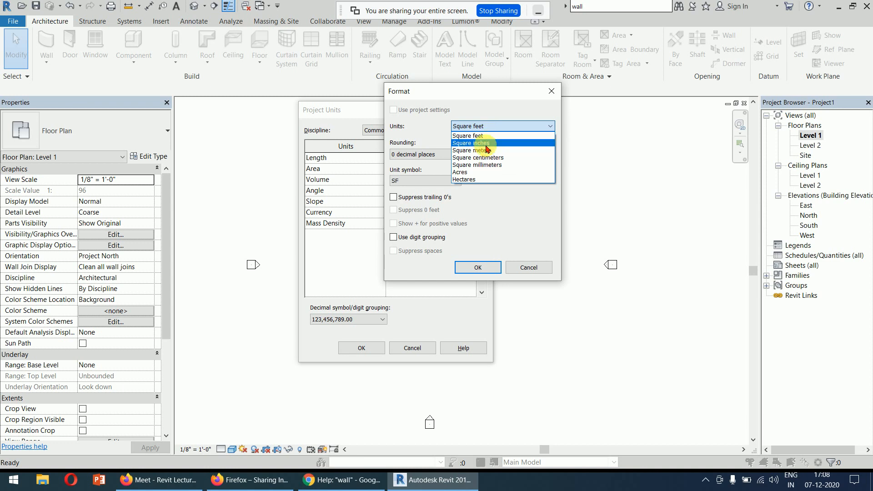
left_click(485, 136)
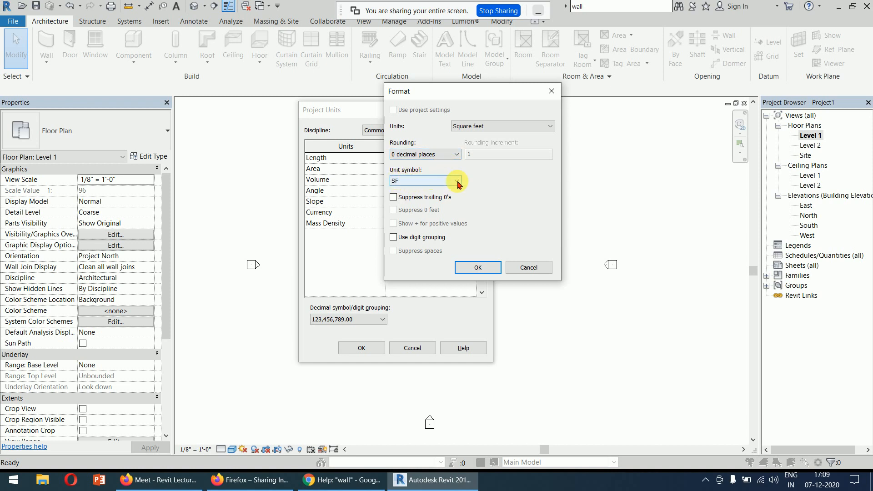
left_click(439, 182)
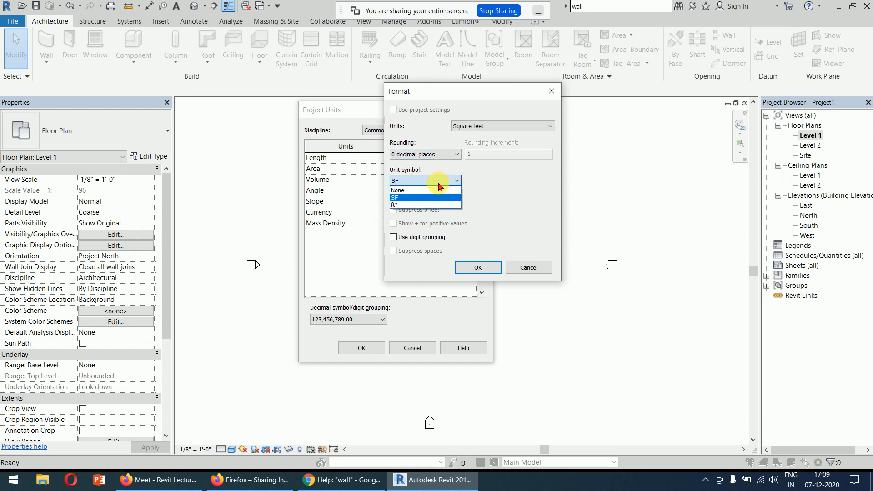
left_click(410, 205)
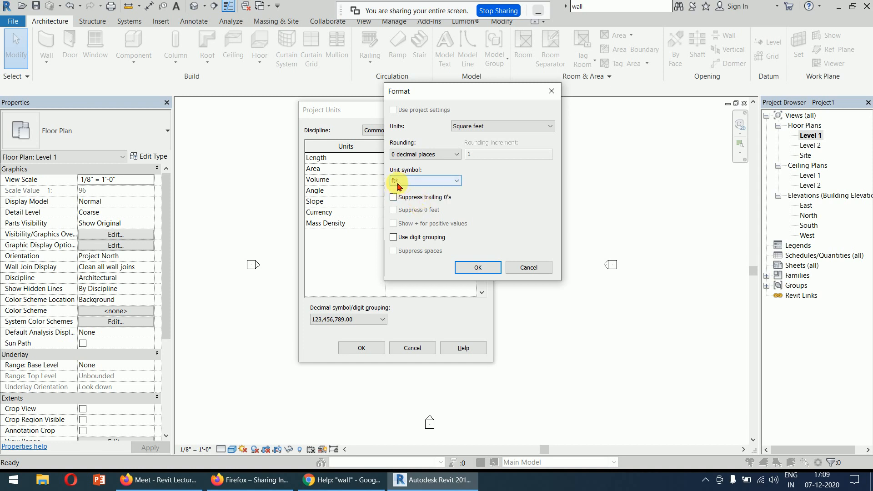
left_click(442, 181)
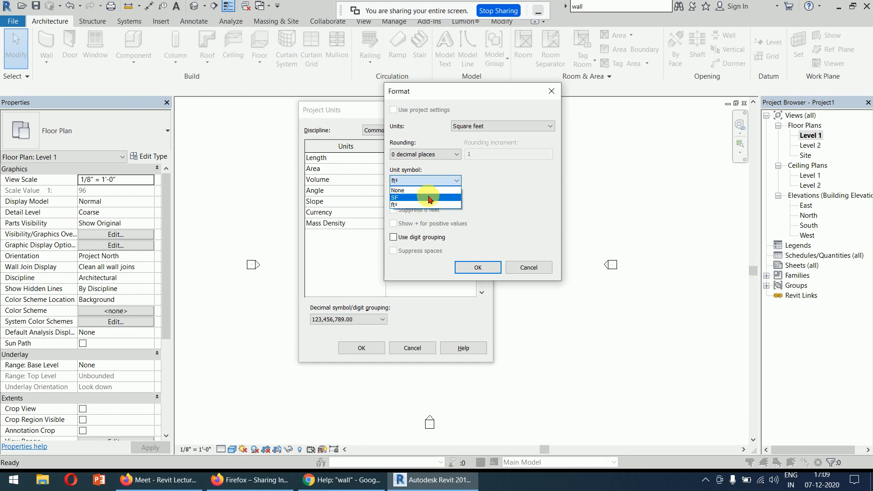
left_click(429, 198)
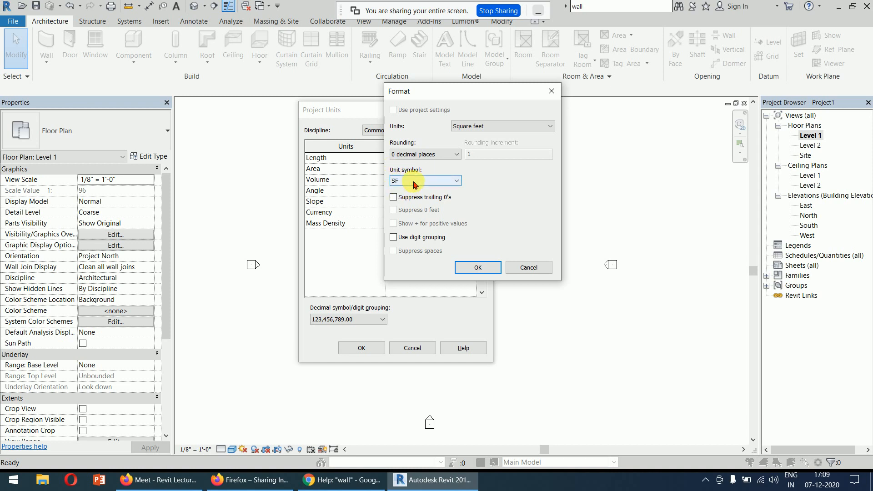
left_click(480, 268)
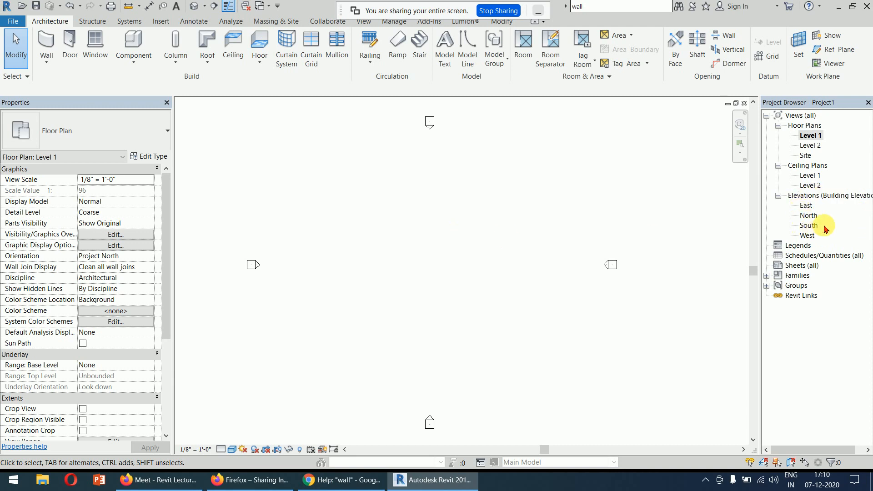
Open the South elevation view and focus on the Level 1 and Level 2 heads.
left_click(810, 227)
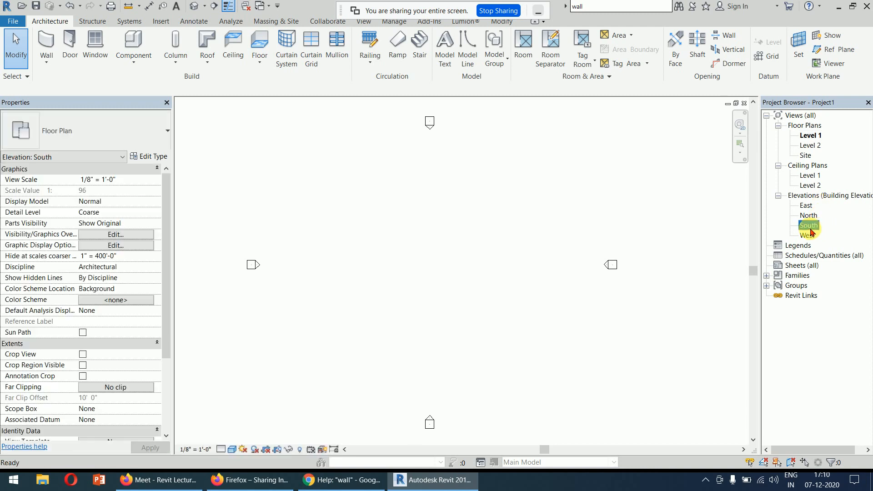
double_click(810, 226)
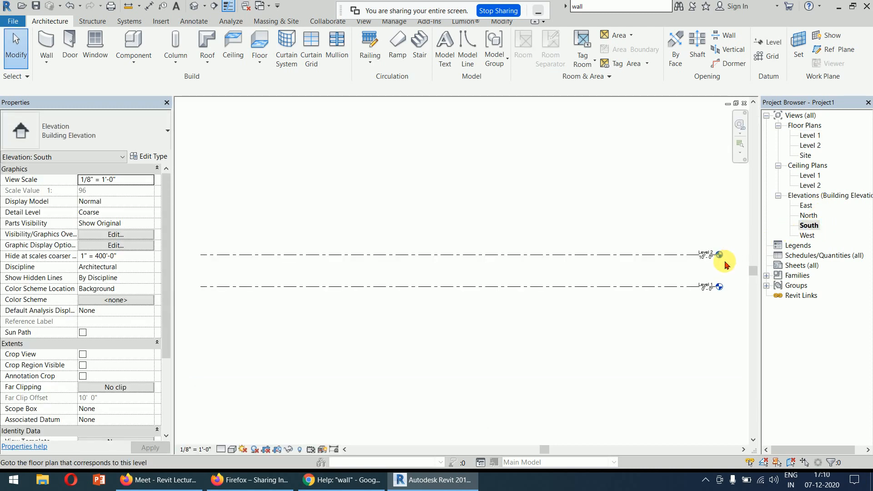
scroll(623, 273, "up", 4)
scroll(562, 272, "up", 3)
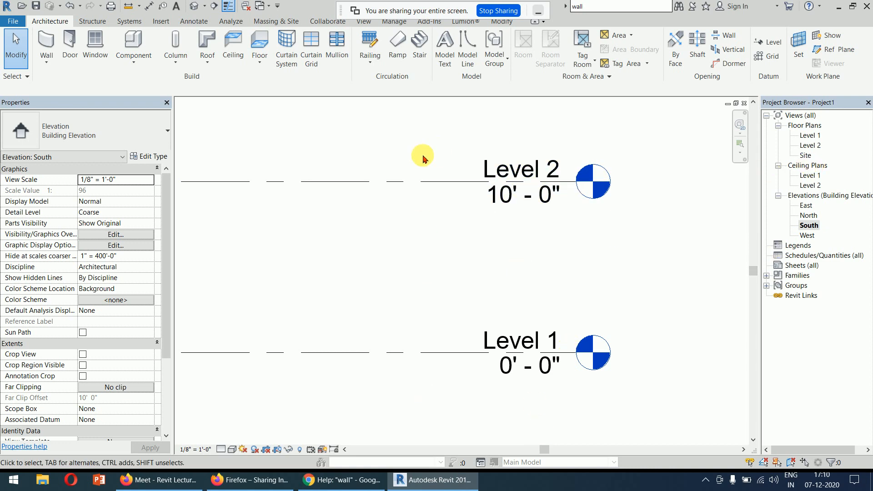
Set the elevation of Level 2 to 11' in the South elevation.
left_click(508, 207)
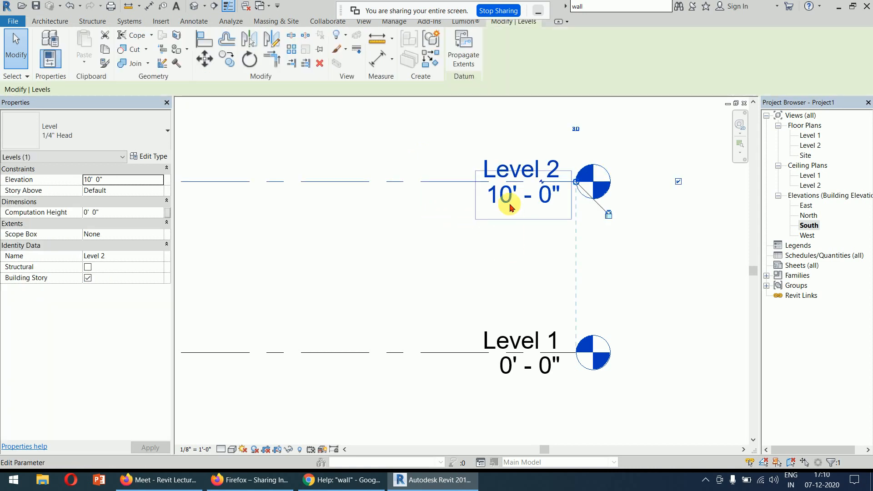
left_click(510, 207)
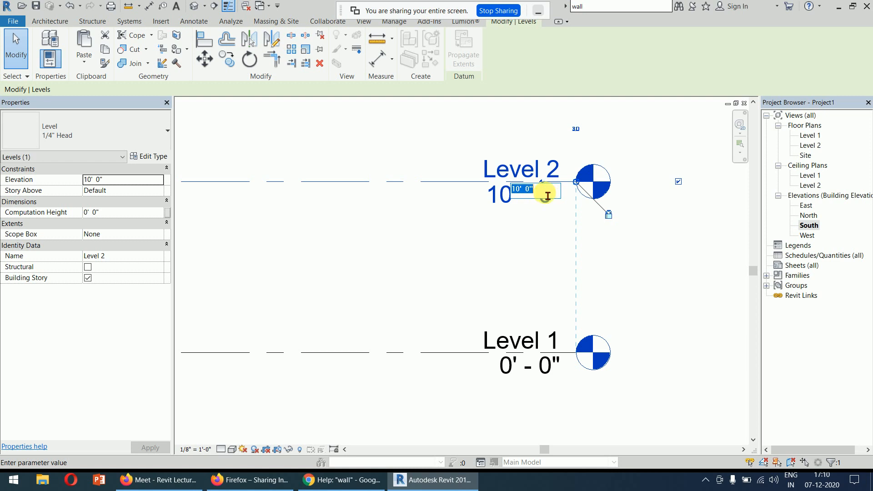
type("11")
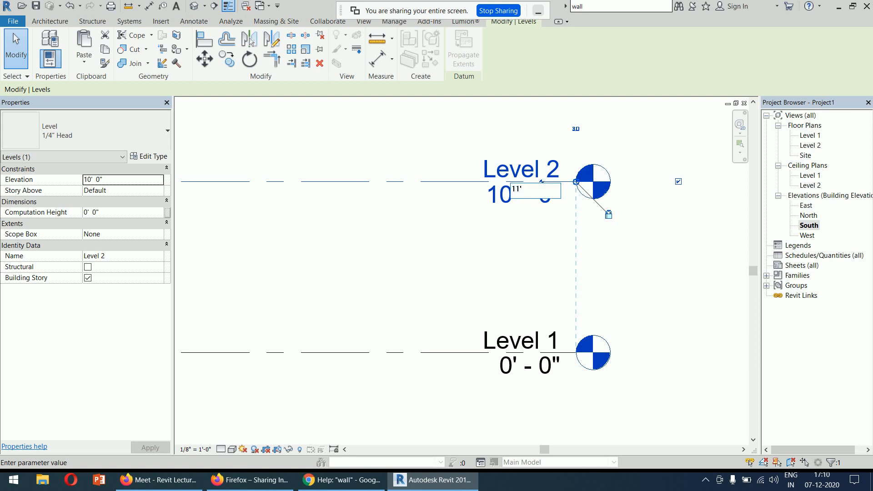
type("'")
left_click(542, 192)
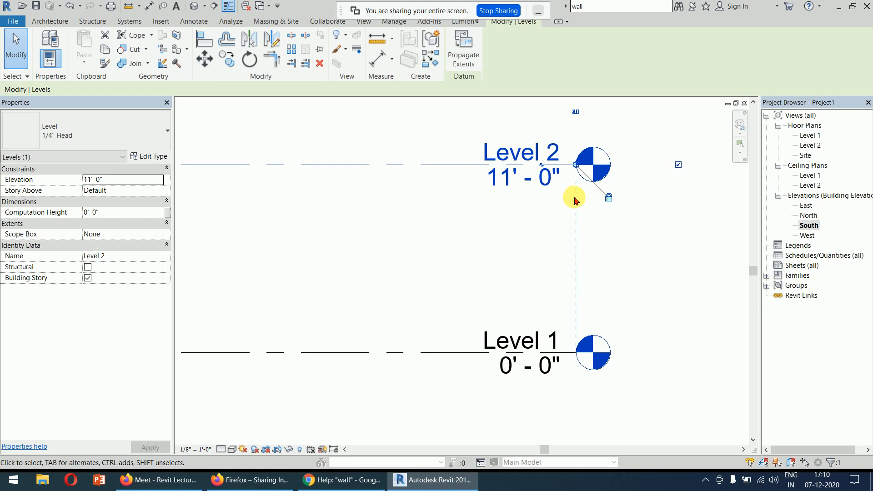
left_click(486, 230)
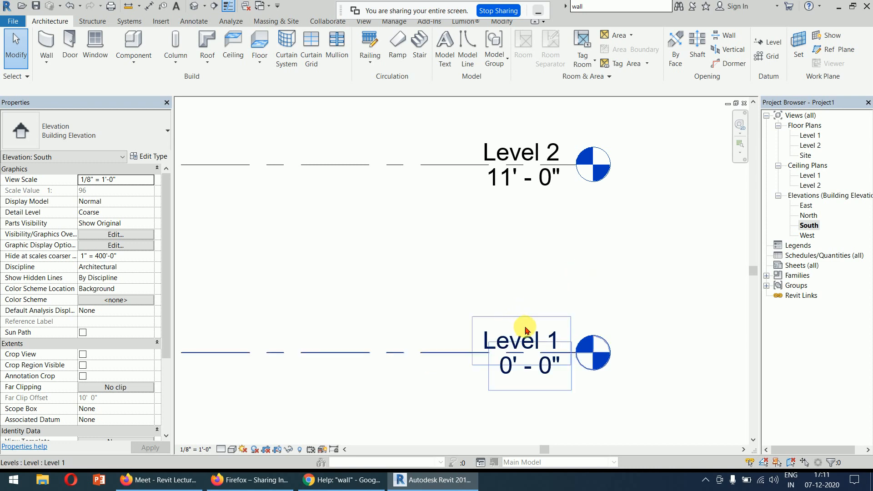
Rename Level 1 as Ground Floor and rename its corresponding views as well.
left_click(537, 337)
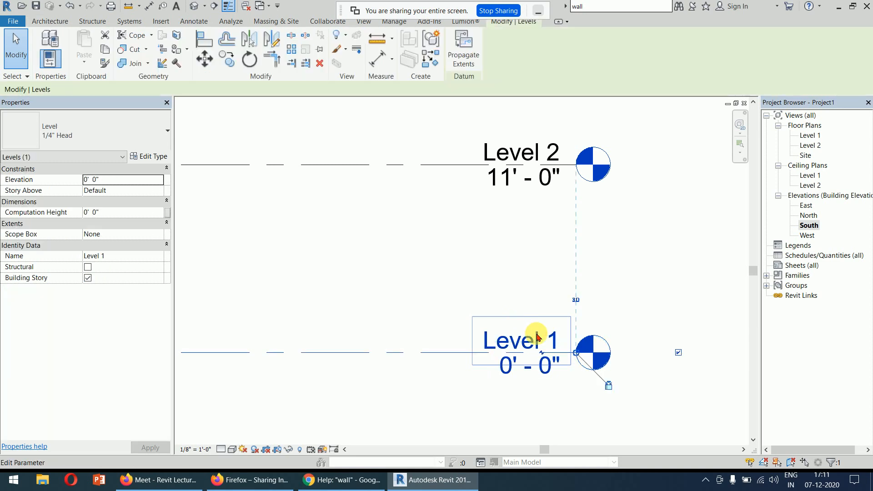
left_click(537, 337)
type("G")
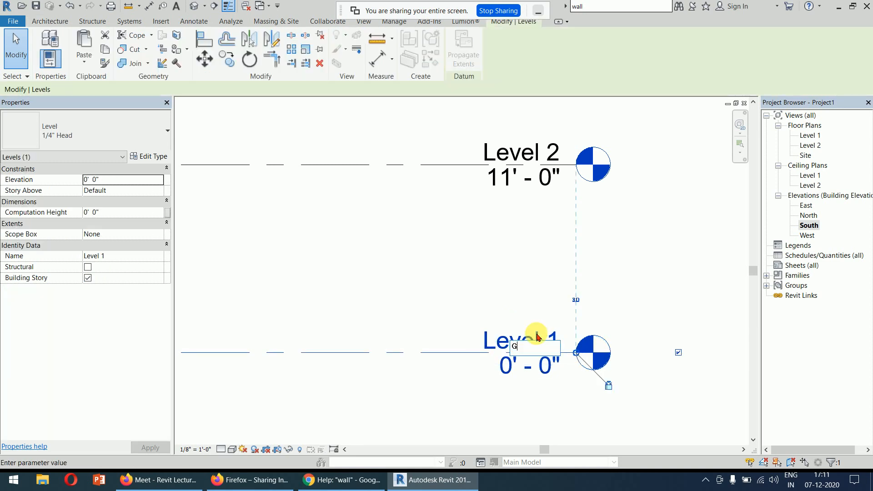
type("round Floor")
left_click(537, 333)
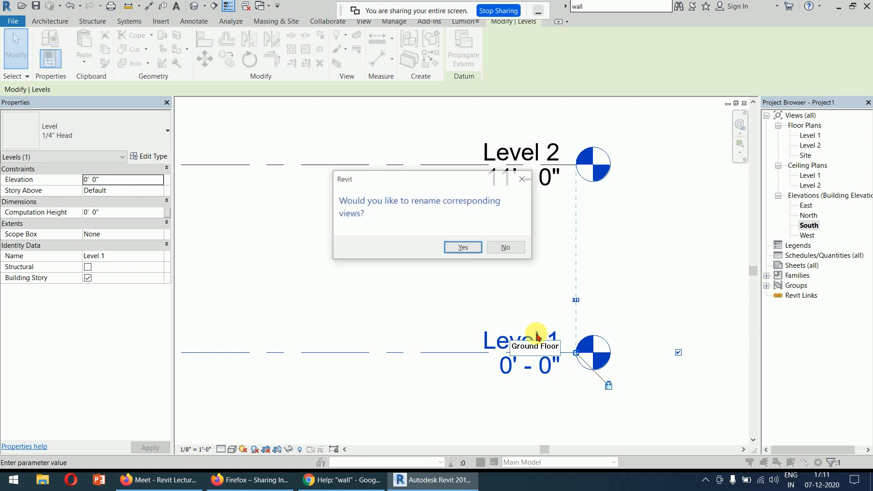
left_click(460, 248)
left_click(474, 267)
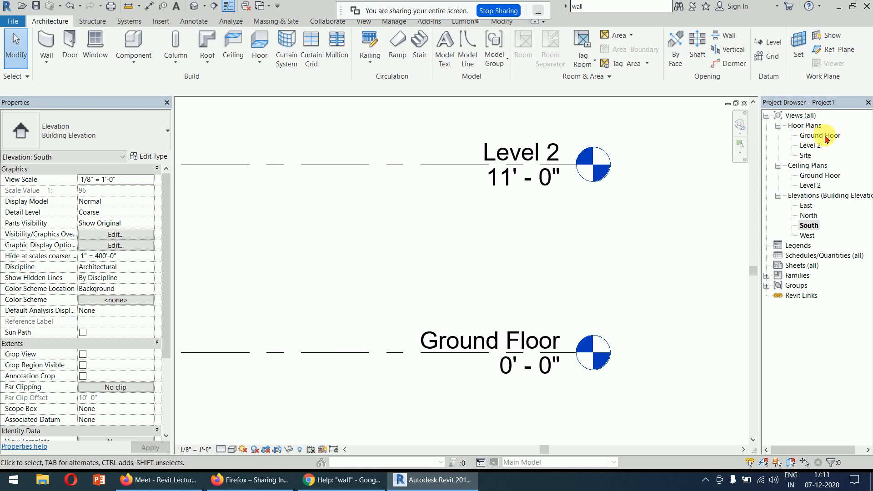
Rename Level 2 as First Floor and rename its corresponding views as well.
double_click(528, 146)
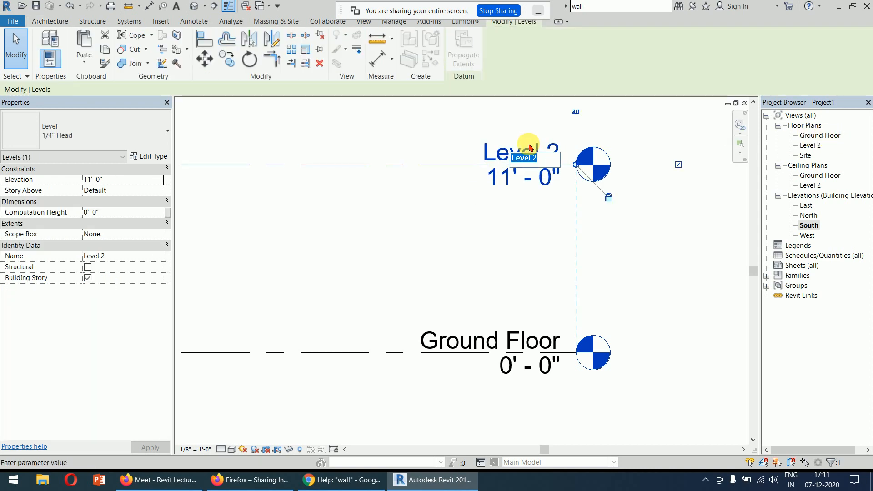
type("First")
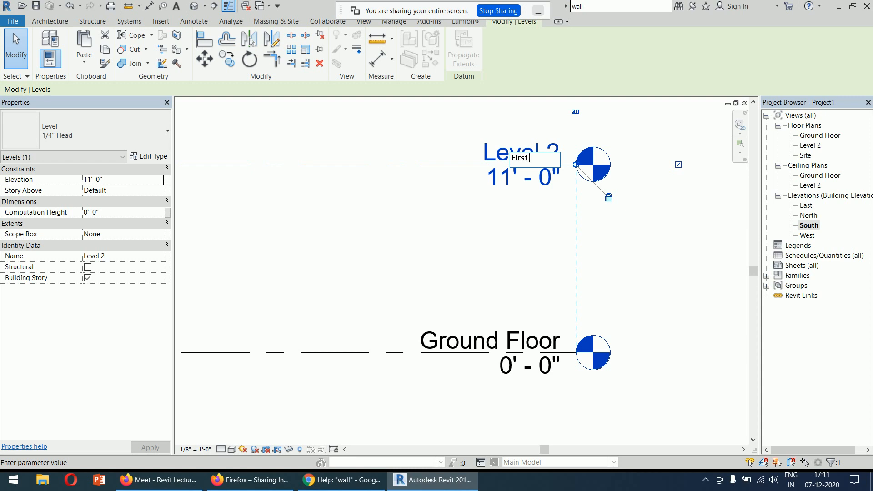
type(" Floor")
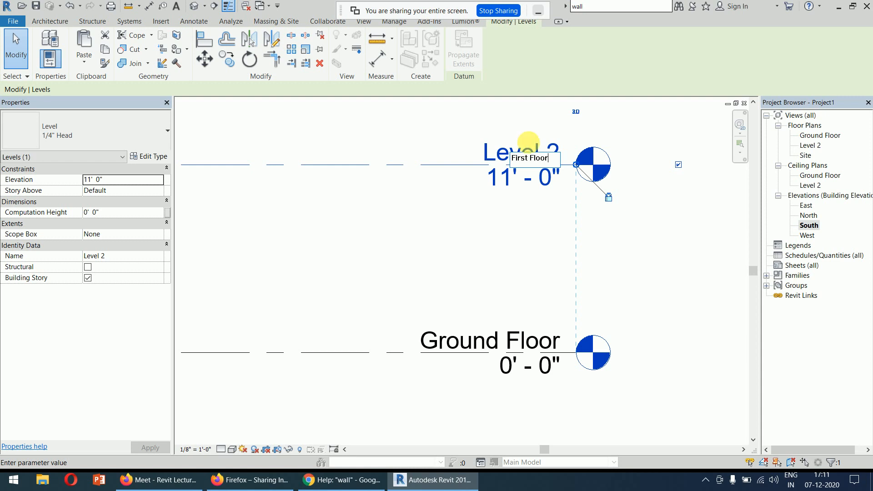
key("Return")
left_click(458, 250)
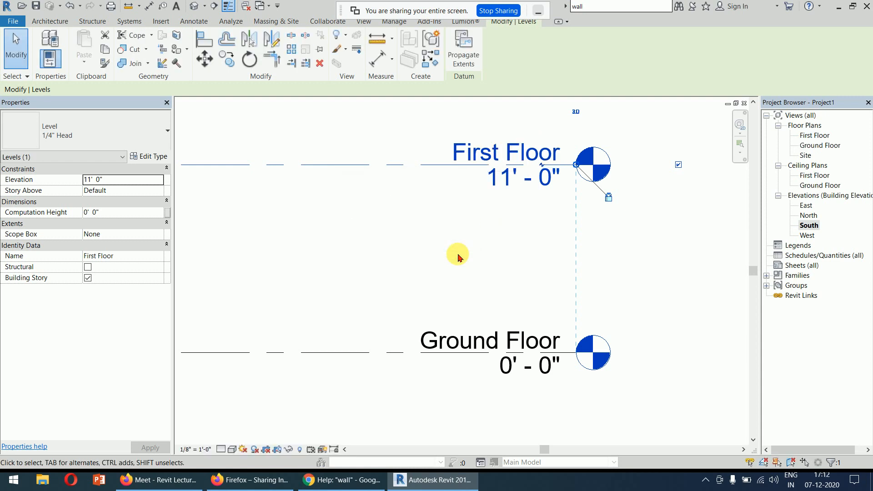
Set the elevation of the First Floor level to 10' in the South elevation.
left_click(615, 250)
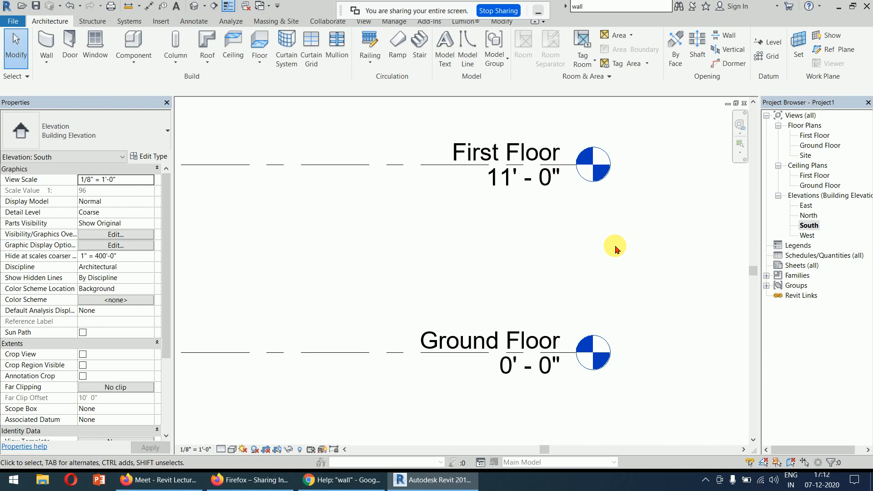
left_click(533, 195)
left_click(532, 194)
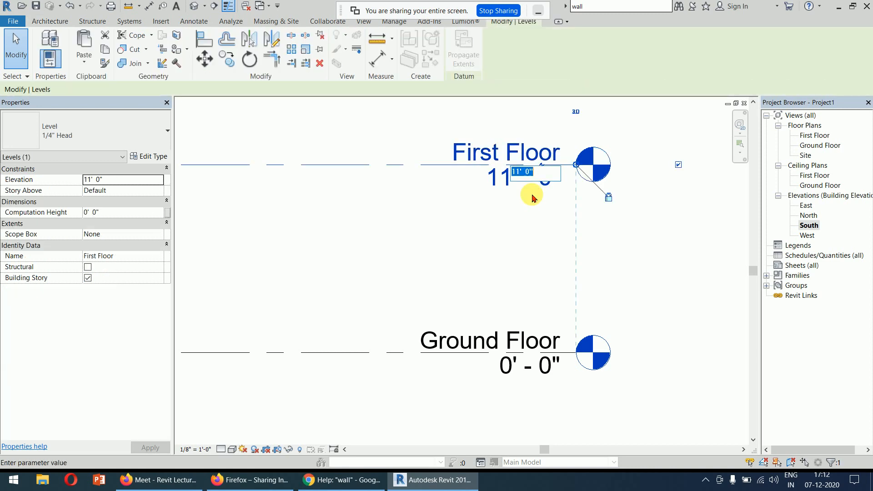
type("10")
key("Return")
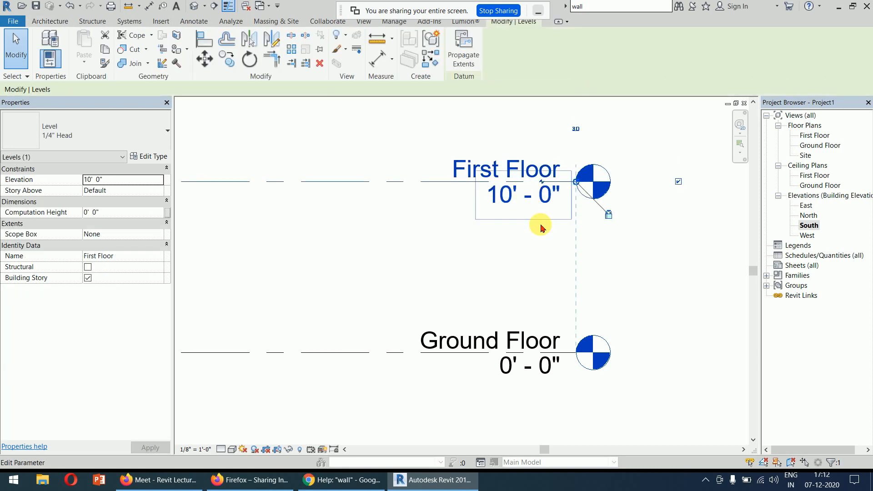
left_click(503, 253)
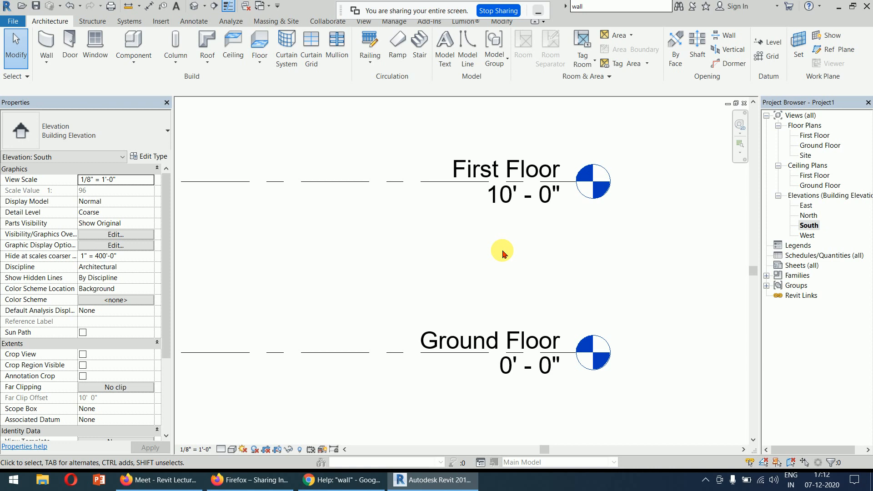
Shorten the First Floor and Ground Floor level lines together by pulling in their aligned left ends.
scroll(503, 253, "down", 5)
middle_click_drag(427, 253, 615, 324)
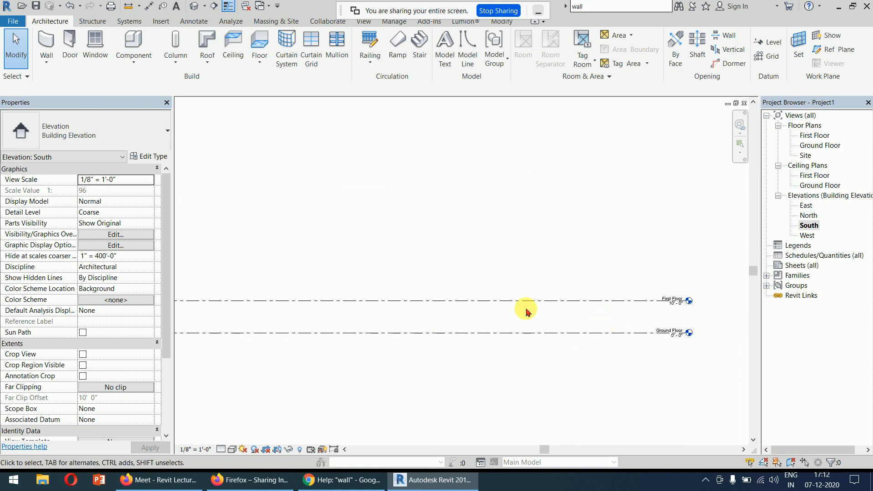
middle_click_drag(553, 314, 594, 316)
left_click(280, 303)
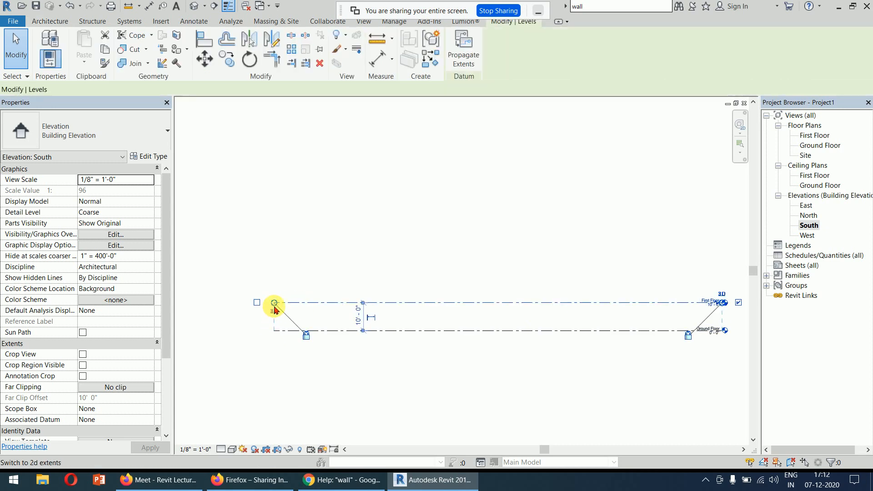
left_click_drag(288, 303, 469, 304)
left_click(513, 383)
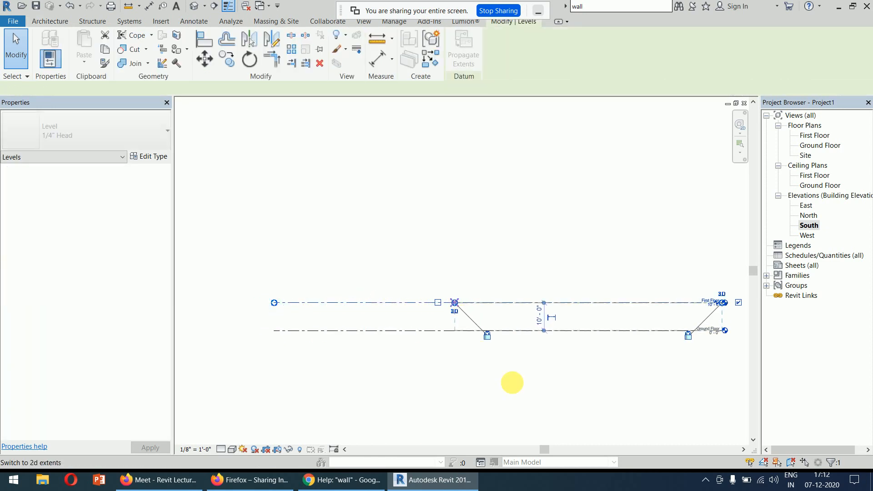
scroll(460, 315, "up", 3)
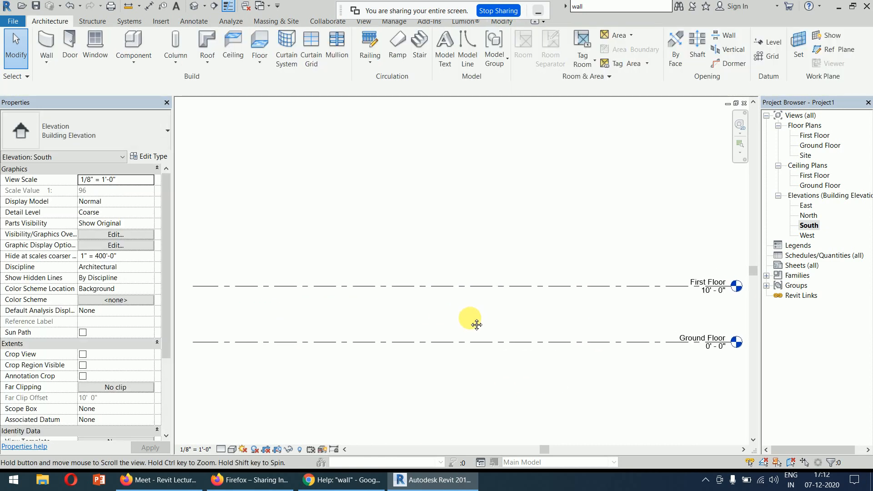
middle_click_drag(473, 311, 468, 312)
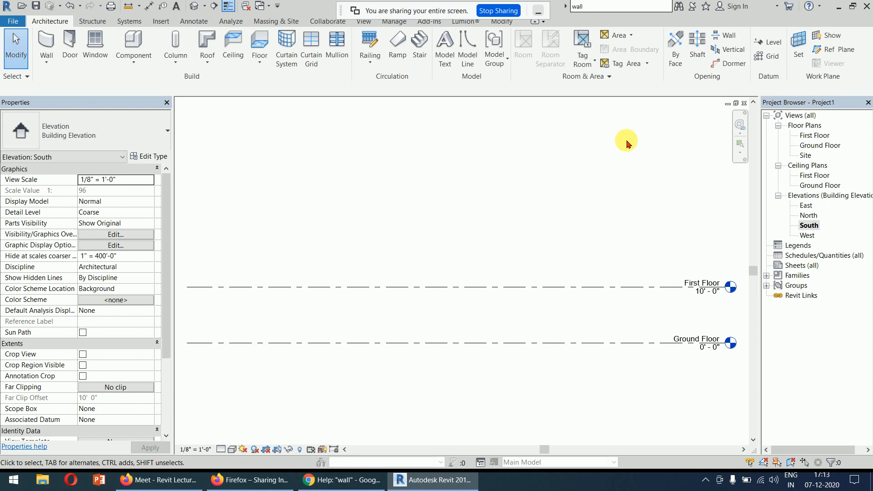
Draw a new level about 10' 6" above First Floor, aligned with both ends of the existing level lines.
key("l")
key("l")
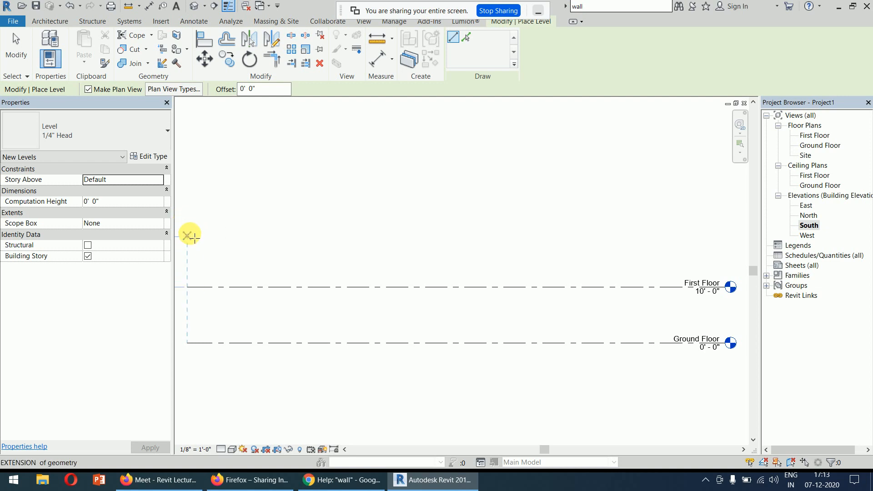
left_click(190, 228)
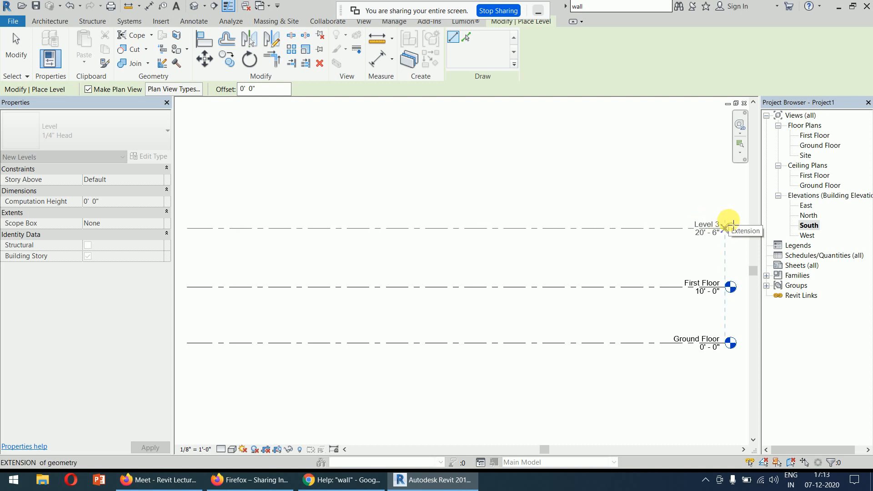
left_click(728, 225)
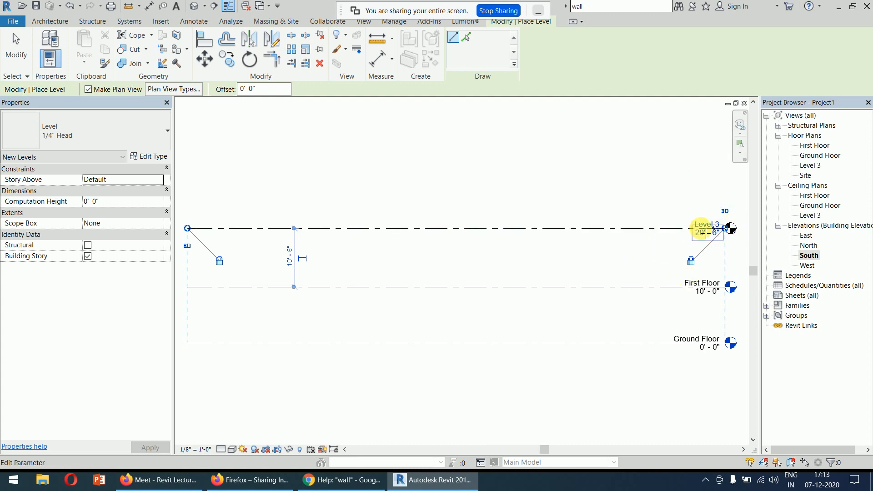
Set the distance between First Floor and the new level above it to 9'.
scroll(309, 251, "up", 4)
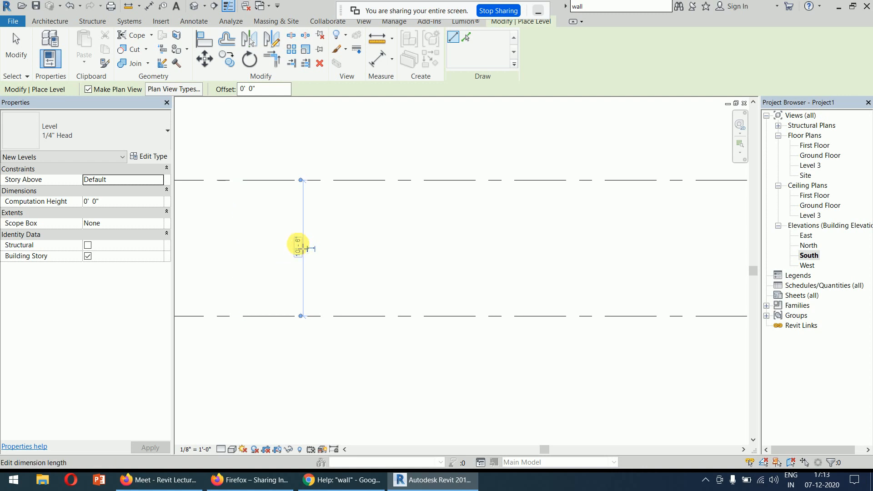
left_click(298, 247)
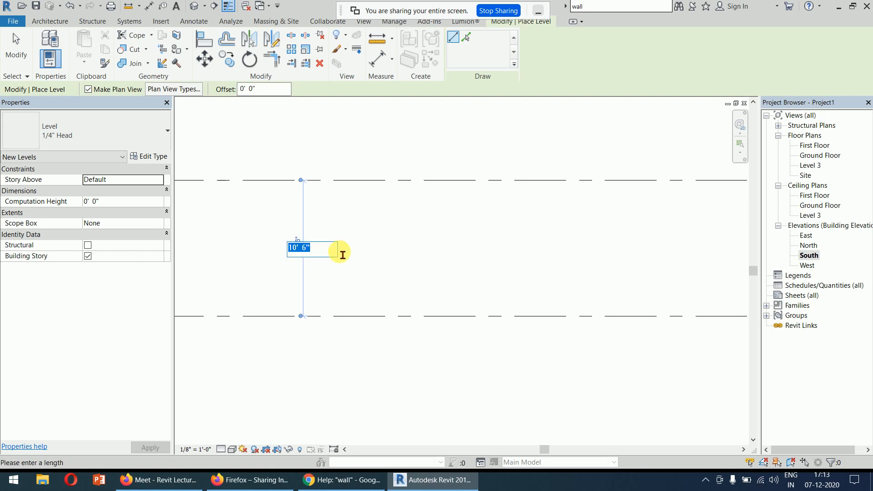
type("9")
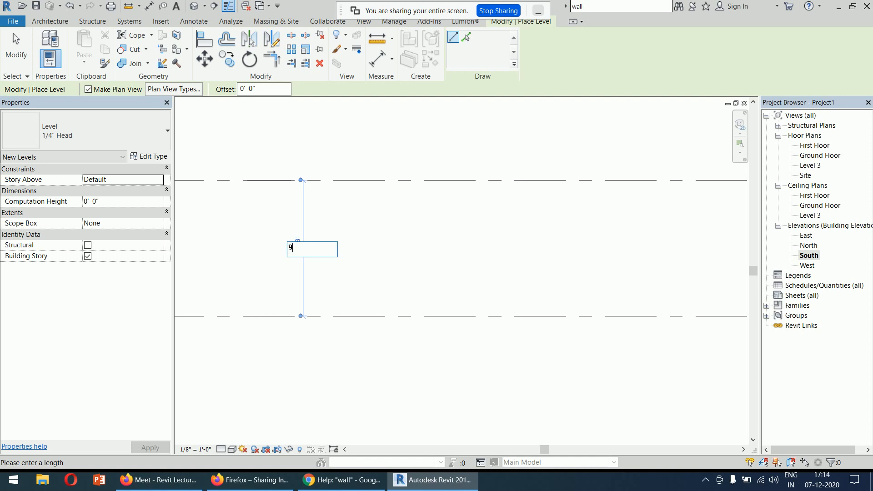
key("Return")
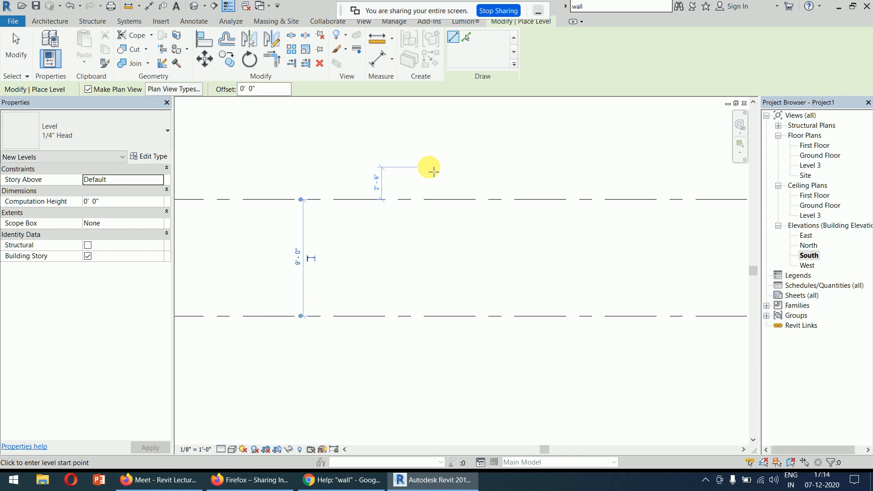
Create another level 9' above Level 3 using Pick Lines with a 9' offset.
scroll(433, 171, "down", 5)
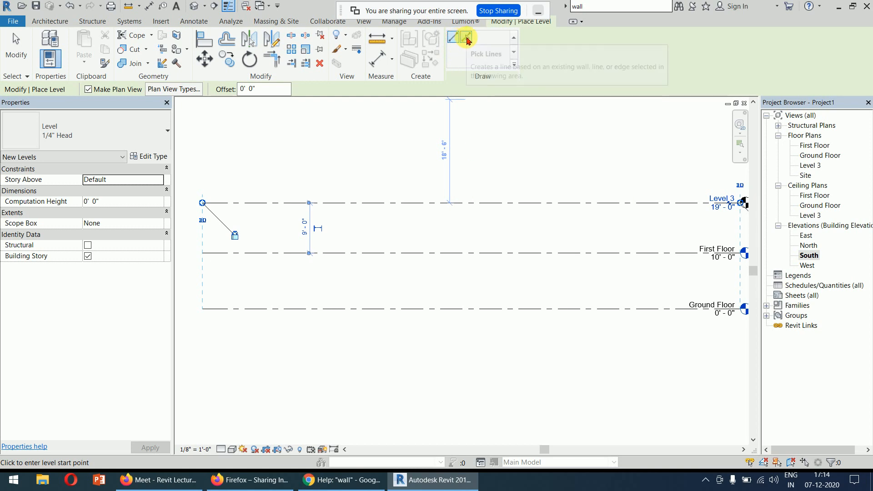
left_click(467, 39)
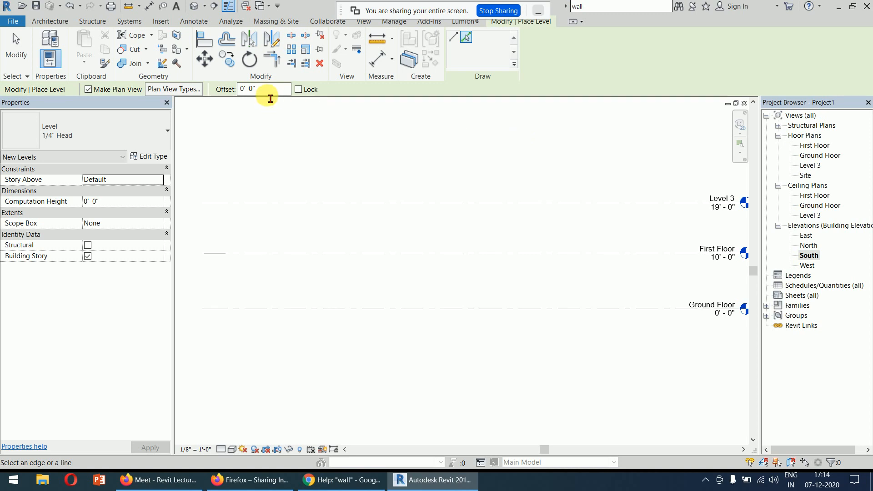
left_click(259, 93)
left_click_drag(260, 95, 244, 97)
left_click(274, 94)
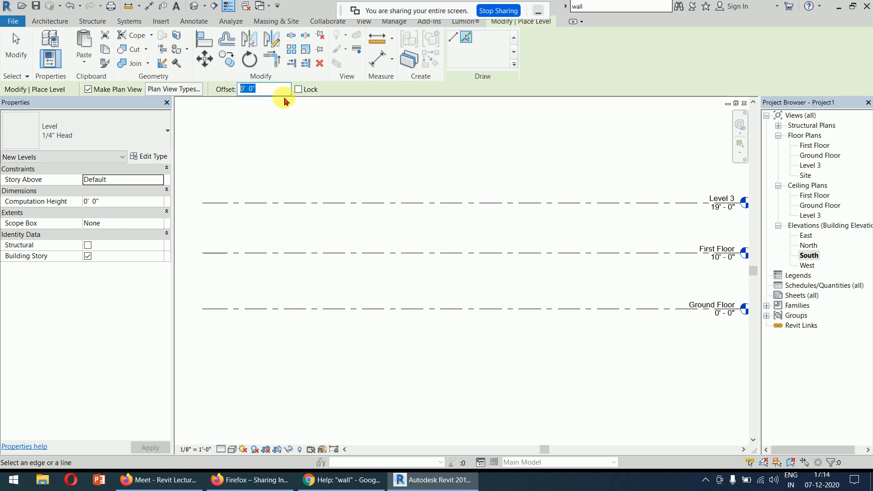
type("9")
key("Return")
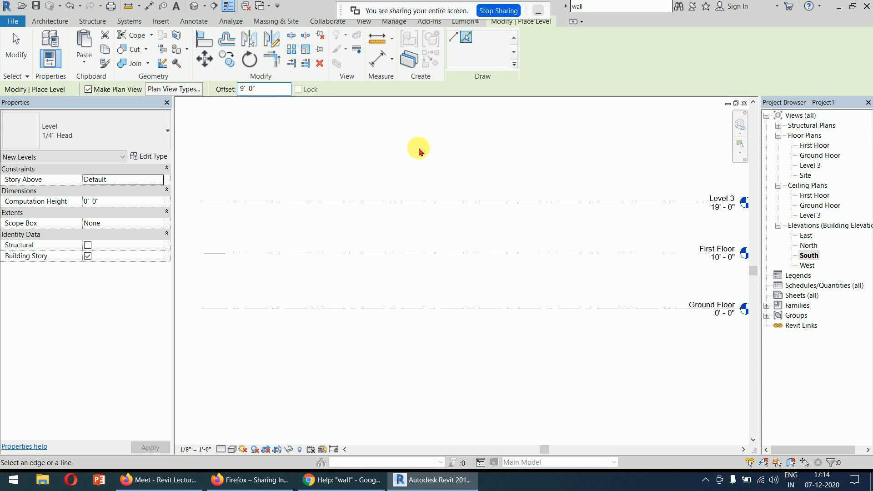
left_click(419, 202)
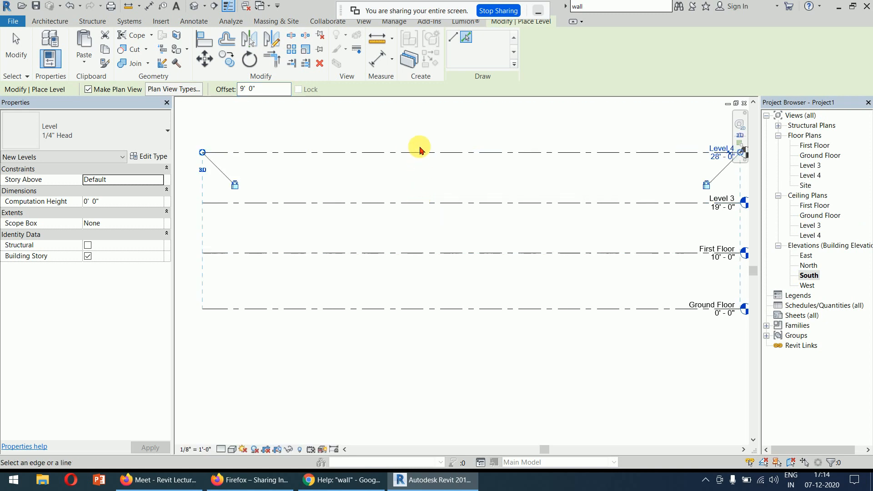
middle_click_drag(442, 178, 425, 182)
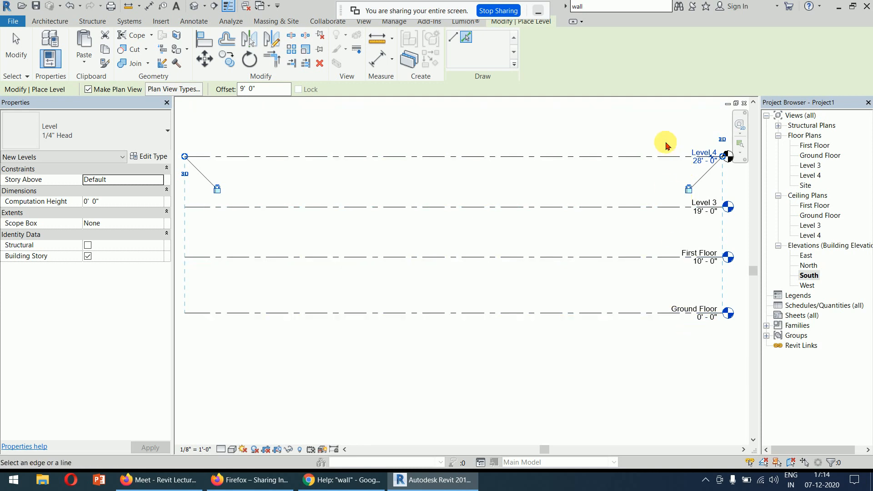
Create a level 3' 6" below Ground Floor using Pick Lines with a 3' 6" offset, and end level placement.
left_click_drag(271, 88, 226, 90)
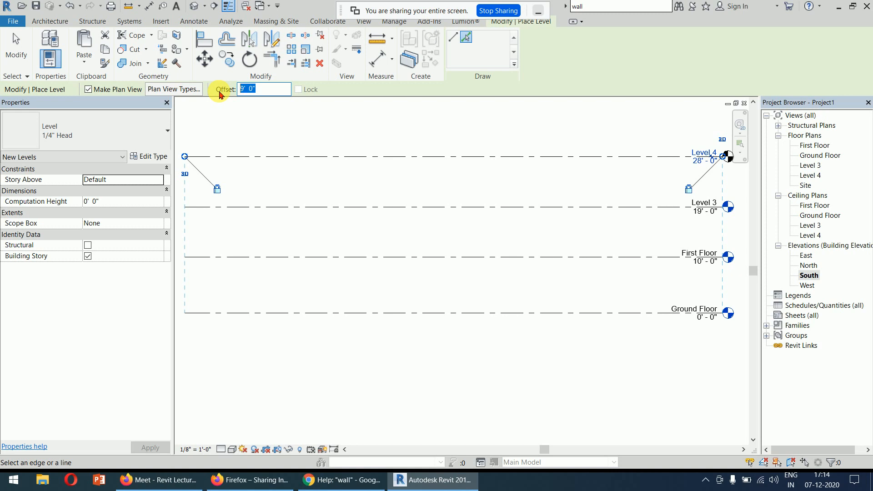
type("3")
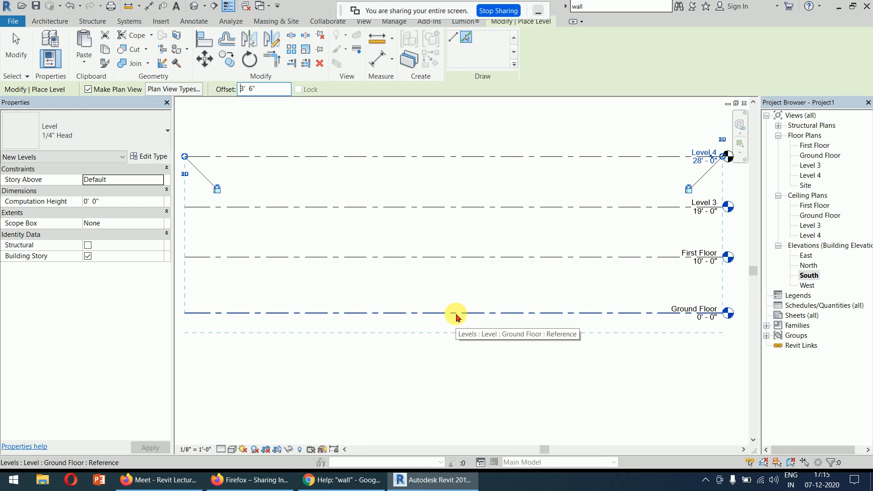
left_click(456, 317)
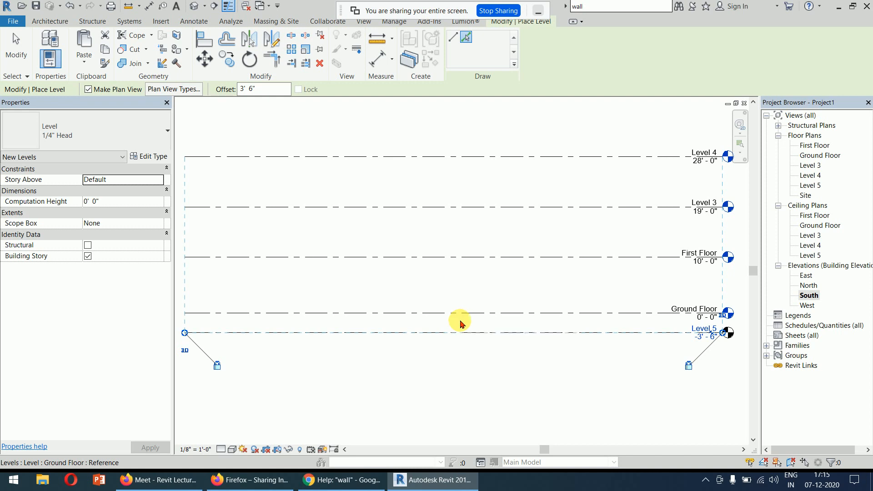
scroll(733, 359, "up", 3)
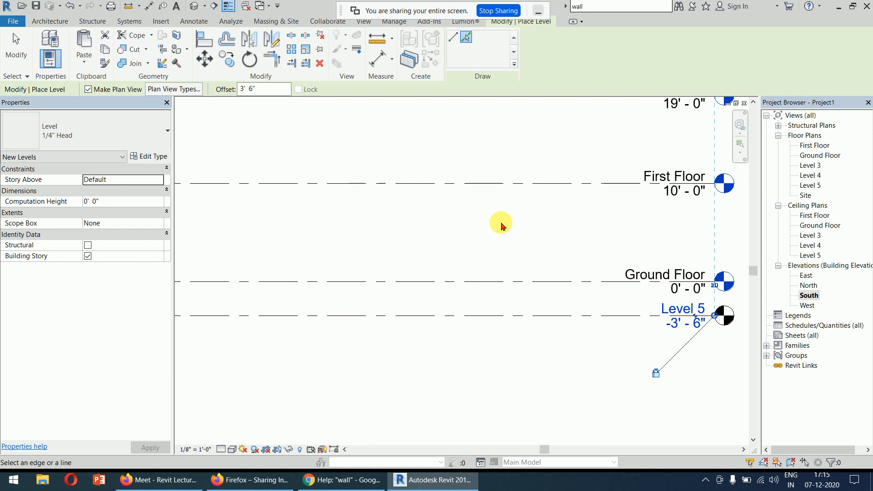
key("Escape")
key("Escape")
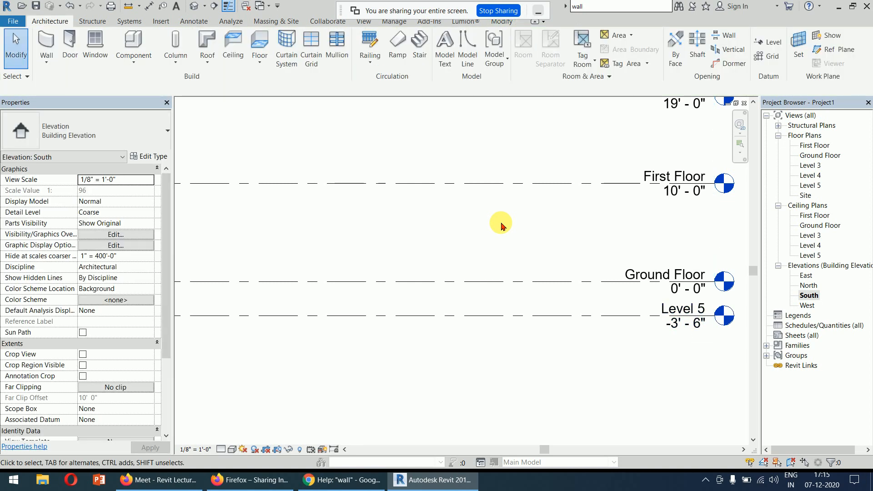
scroll(502, 226, "down", 3)
middle_click_drag(577, 281, 535, 335)
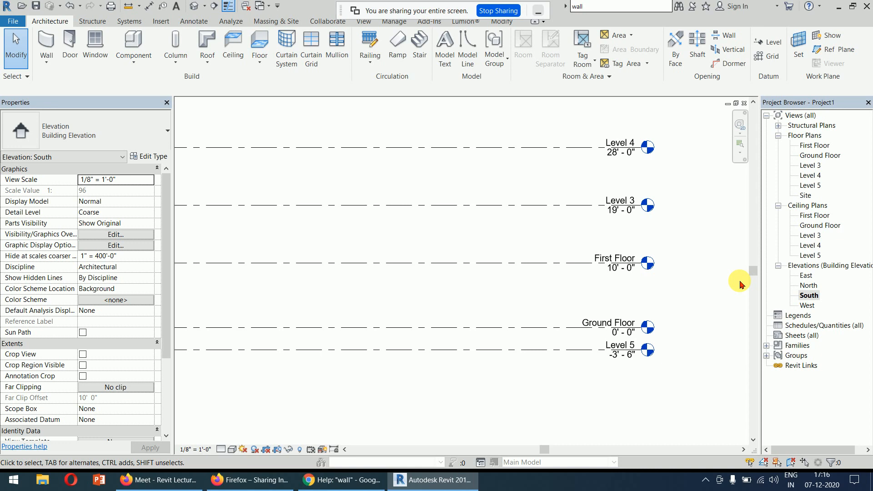
left_click(509, 324)
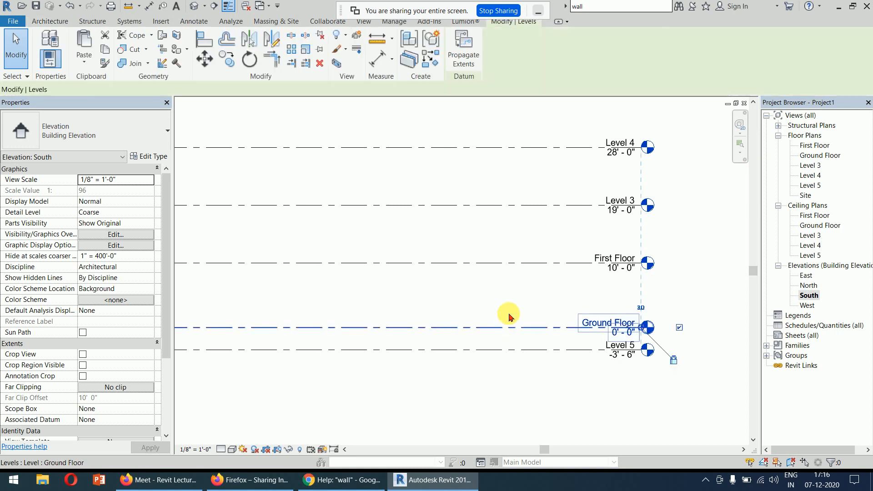
left_click(503, 298)
left_click(503, 266)
left_click(516, 295)
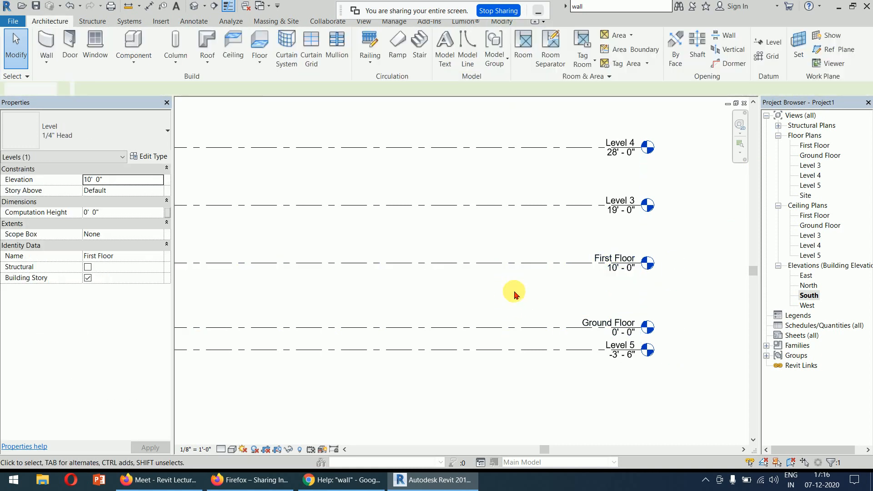
Rename Level 3 as Second Floor and rename its corresponding views as well.
scroll(657, 209, "up", 3)
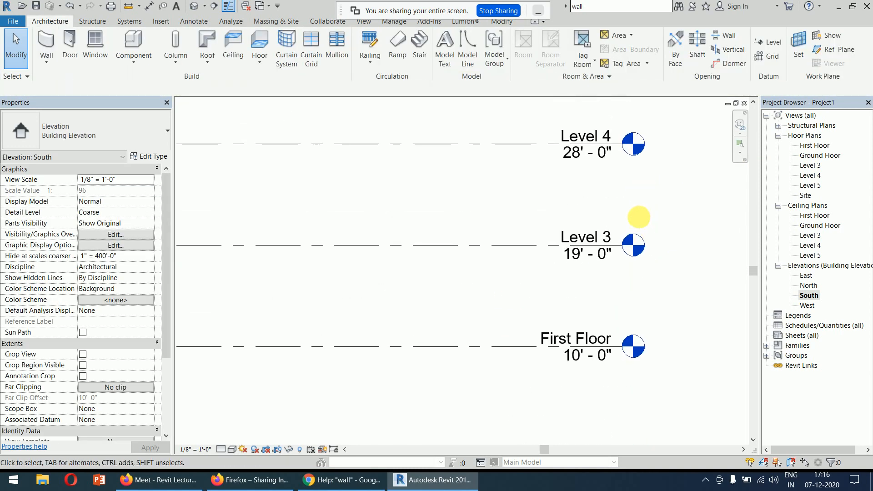
double_click(605, 237)
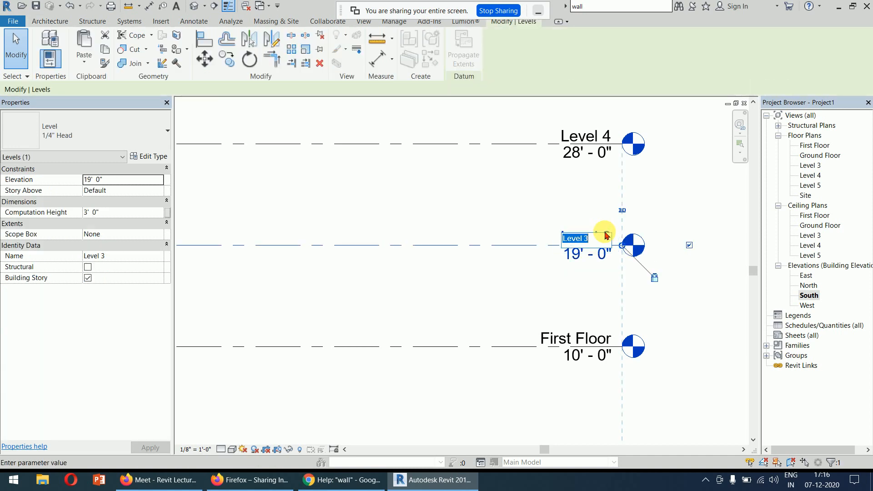
type("Se")
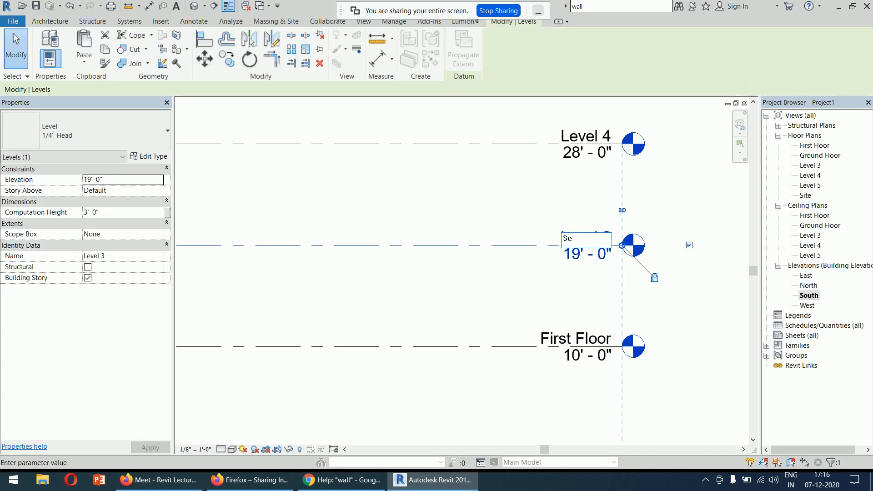
type("cond")
type("Floor")
key("Return")
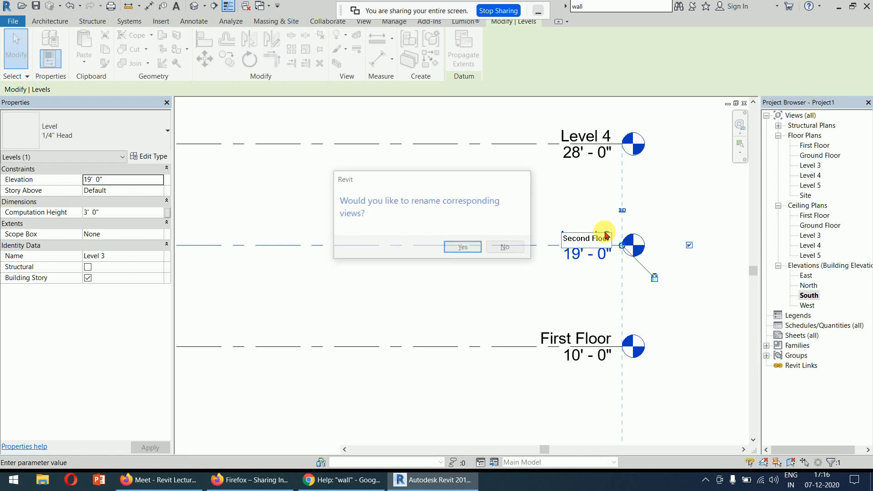
key("Return")
left_click(586, 176)
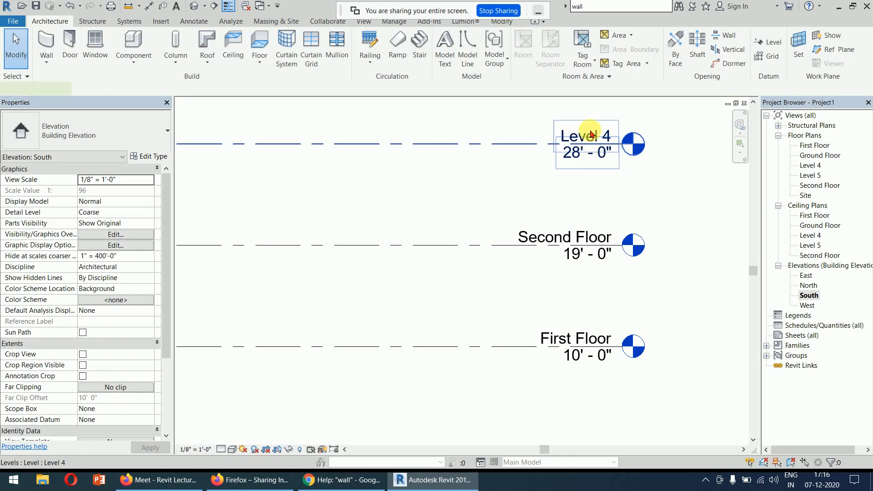
Rename Level 4 as Roof and rename its corresponding views as well.
double_click(590, 136)
type("Roof")
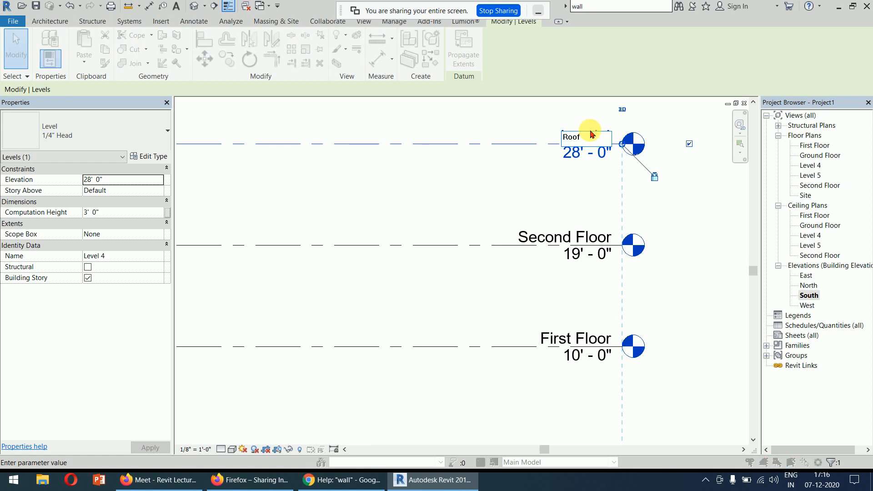
key("Return")
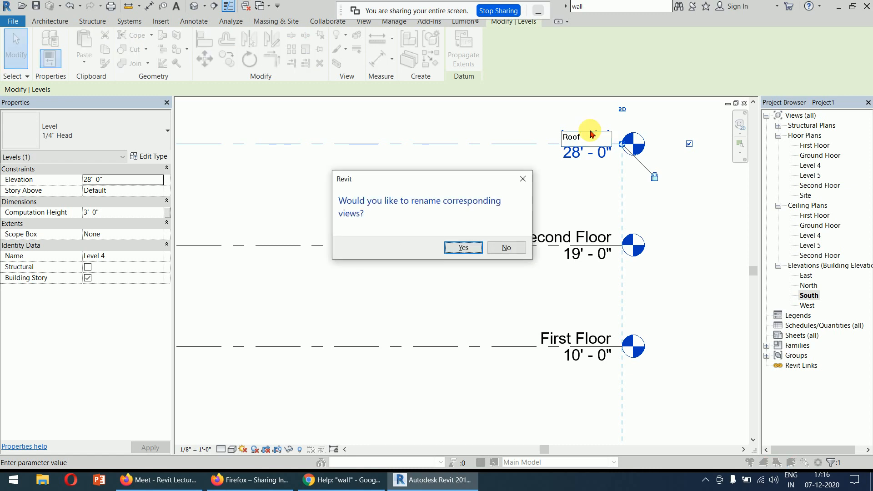
key("Return")
left_click(502, 219)
Rename Level 5, the level below Ground Floor, as Foundation and rename its corresponding views as well.
scroll(574, 291, "down", 2)
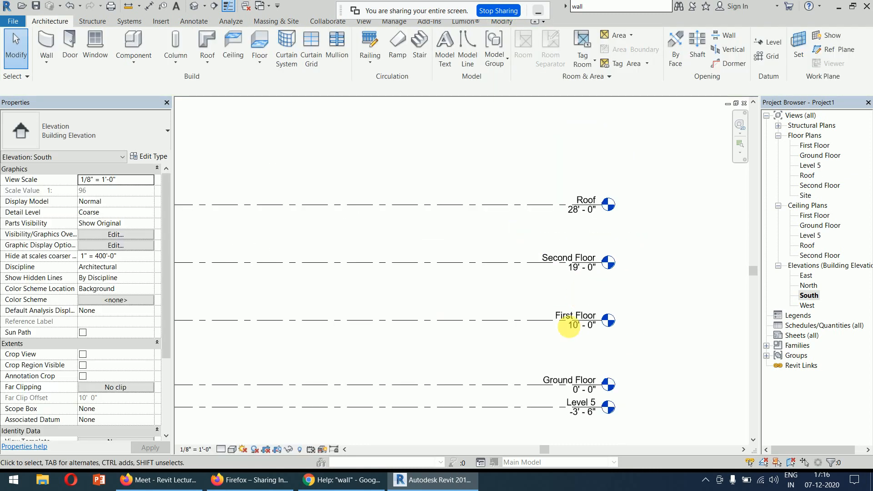
scroll(568, 325, "up", 5)
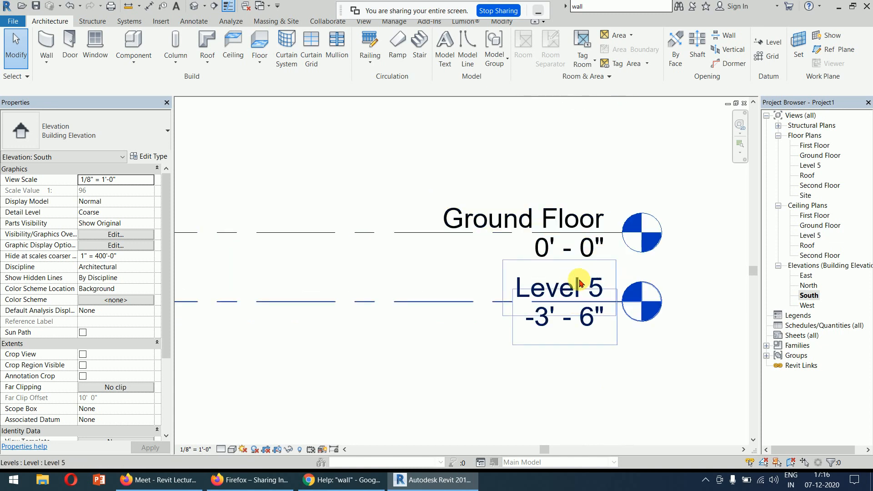
double_click(580, 283)
type("Fo")
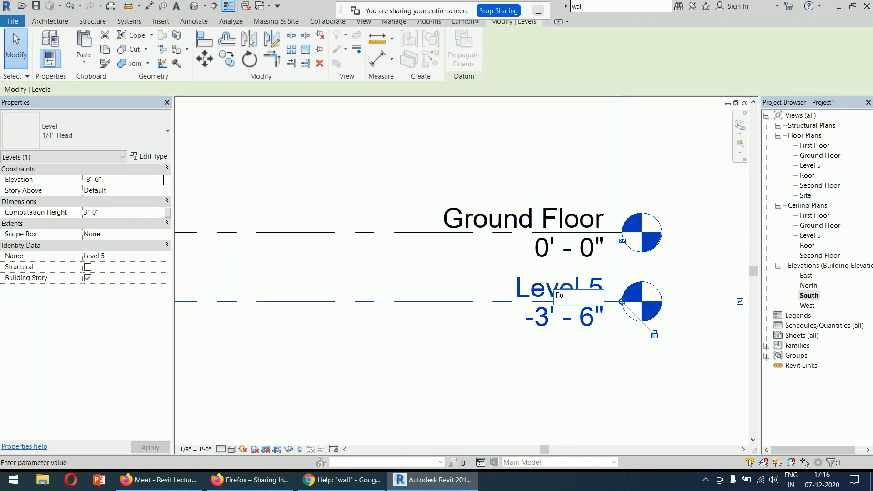
type("undation")
key("Return")
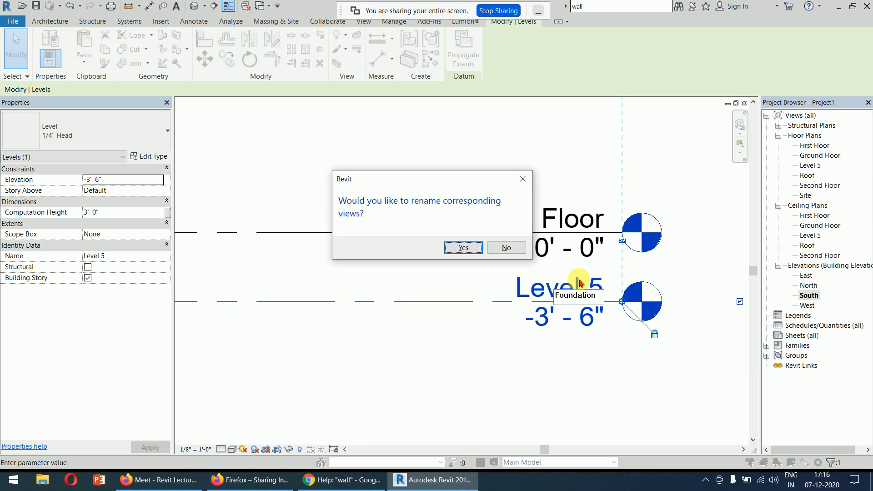
left_click(459, 248)
left_click(452, 269)
scroll(516, 306, "down", 4)
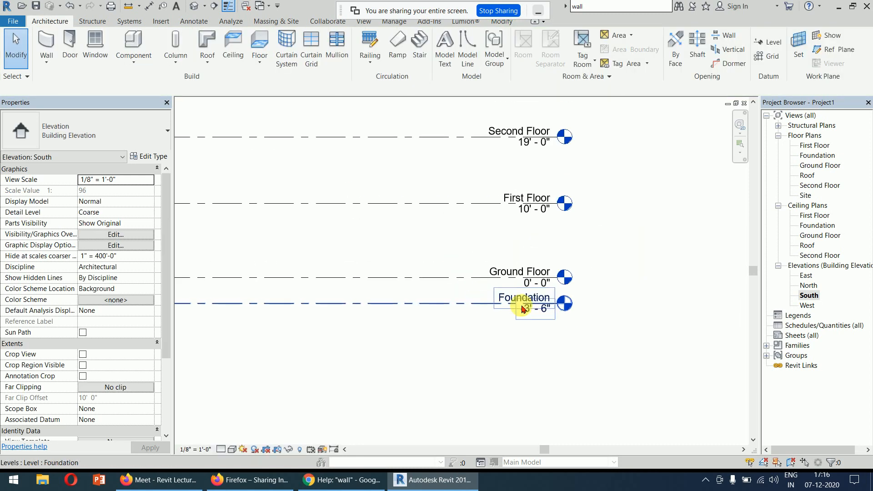
middle_click_drag(579, 308, 717, 281)
scroll(633, 291, "down", 1)
scroll(617, 286, "down", 1)
middle_click_drag(624, 301, 672, 302)
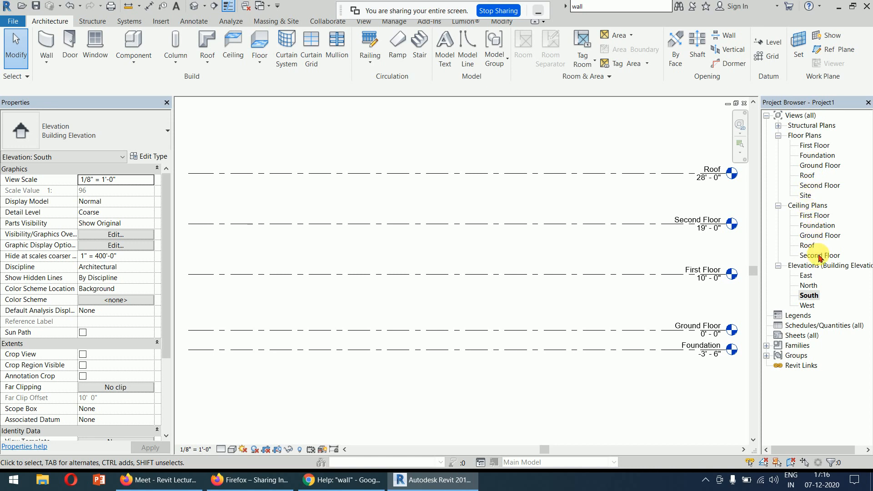
Open the First Floor ceiling plan and the First Floor floor plan to compare the two views.
left_click(816, 215)
double_click(815, 216)
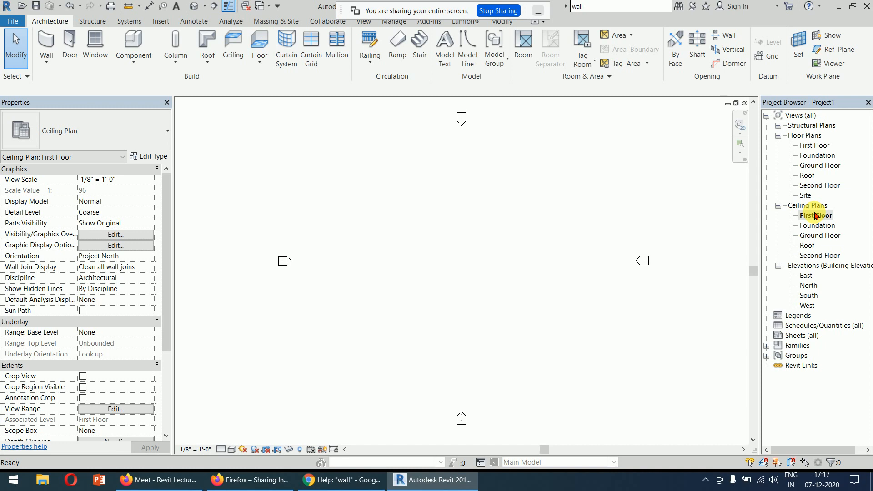
double_click(803, 145)
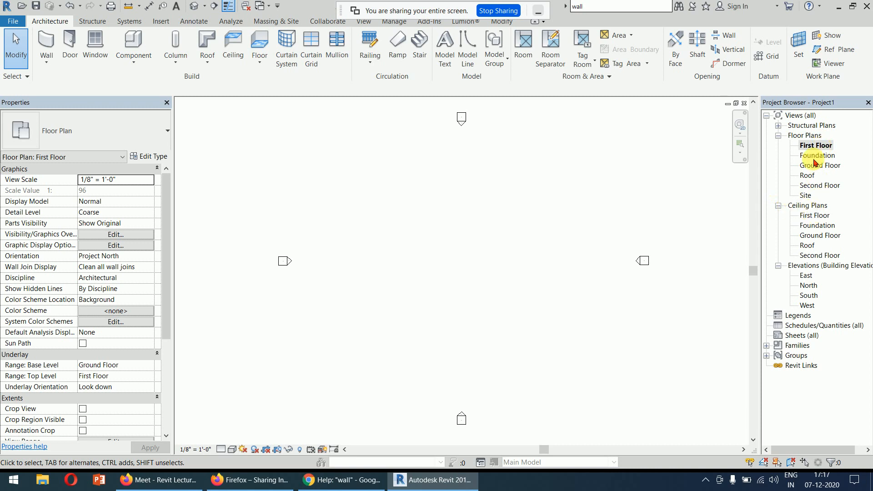
Collapse the list of ceiling plans and open the Ground Floor floor plan.
left_click(779, 206)
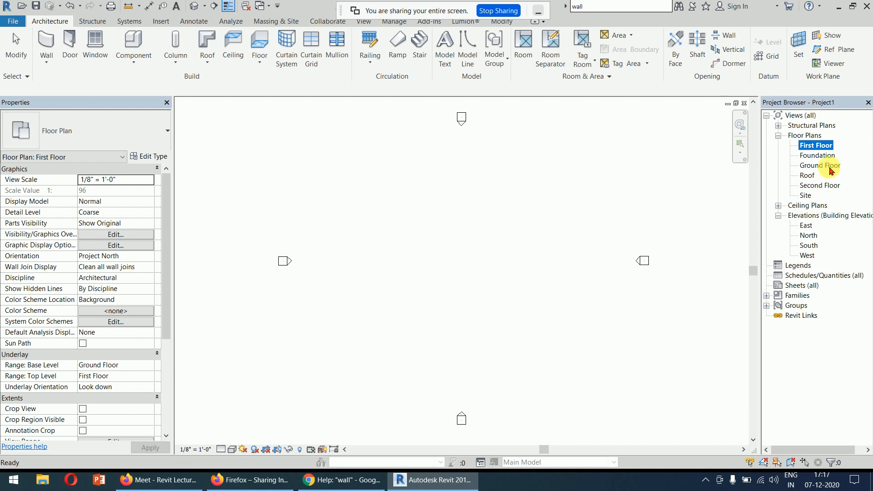
double_click(827, 167)
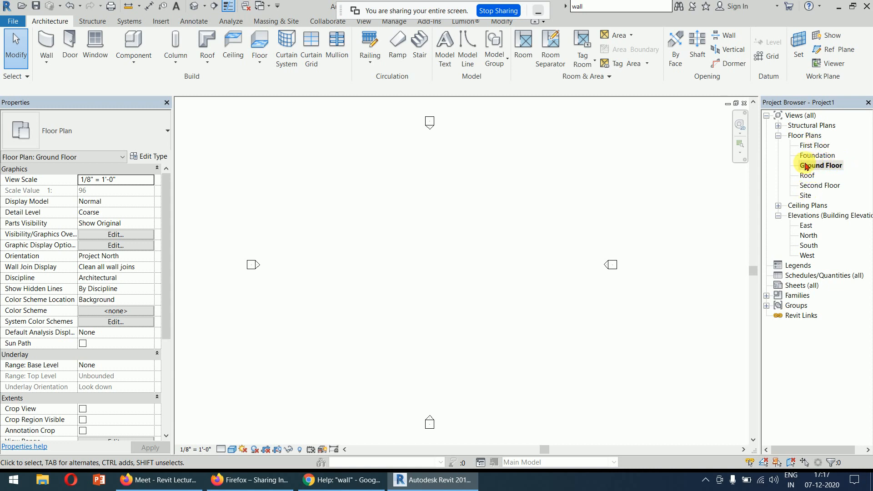
left_click(833, 167)
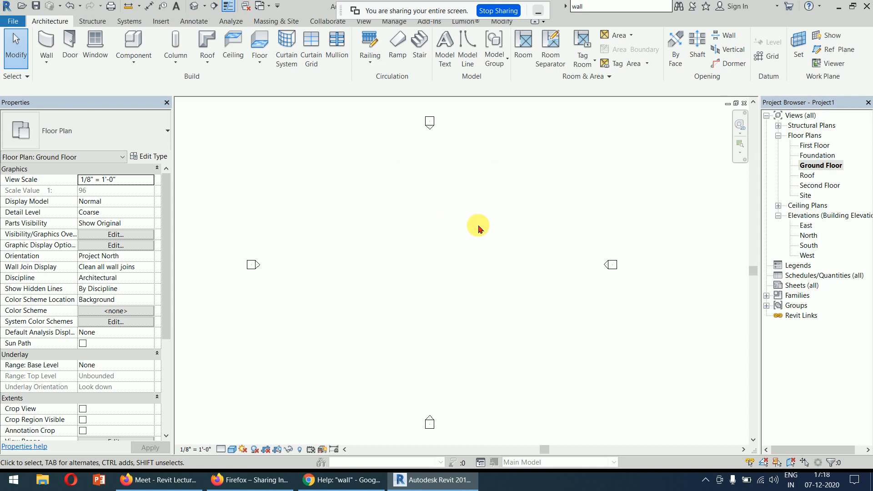
scroll(480, 228, "down", 1)
middle_click_drag(480, 229, 497, 228)
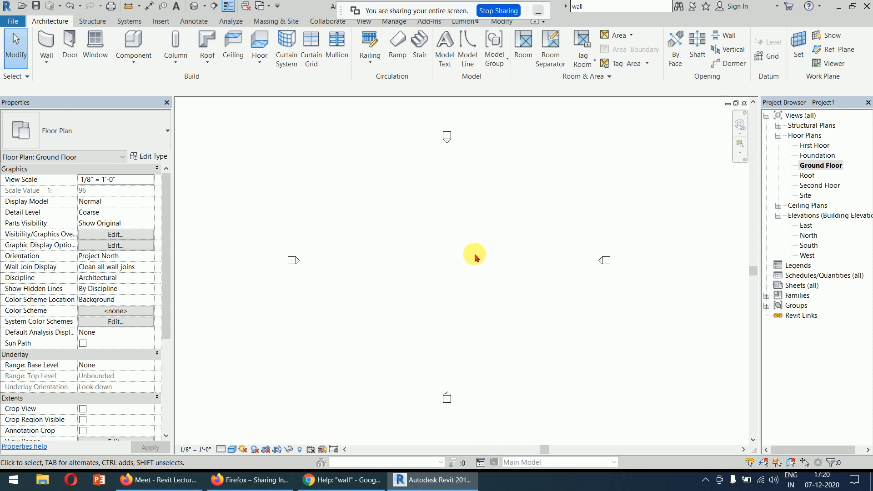
key("ctrl+F7")
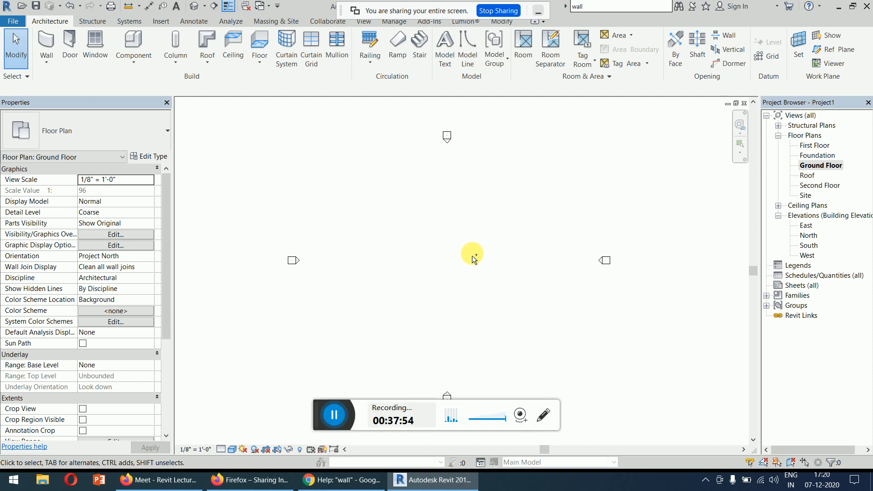